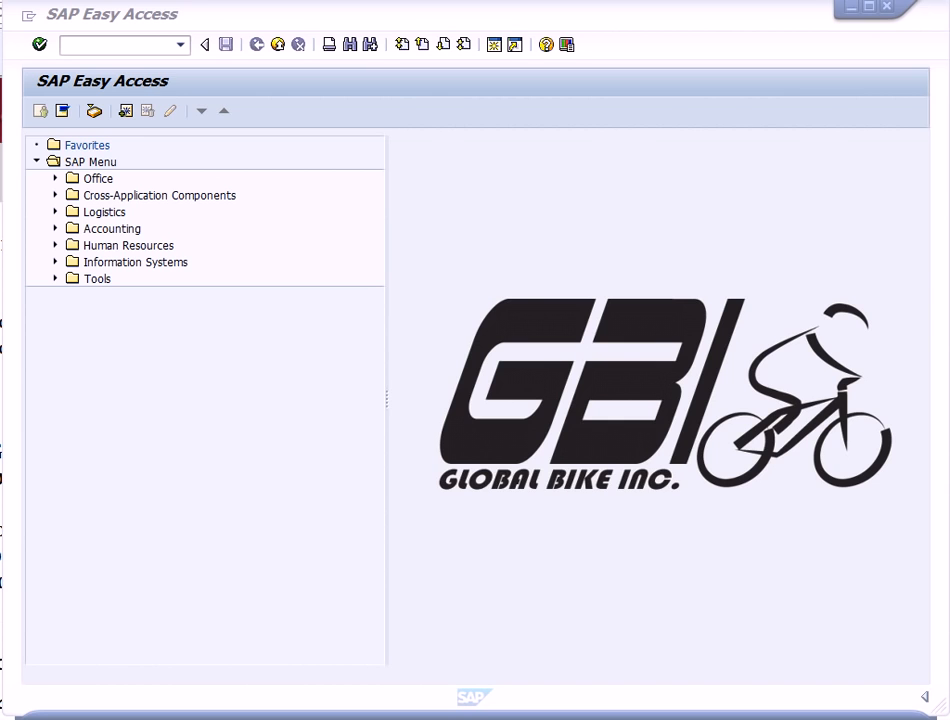
# - Open the central G/L account editing transaction under Accounting > Financial Accounting > General Ledger > Master Records > G/L Accounts > Individual Processing
pyautogui.click(56, 229)
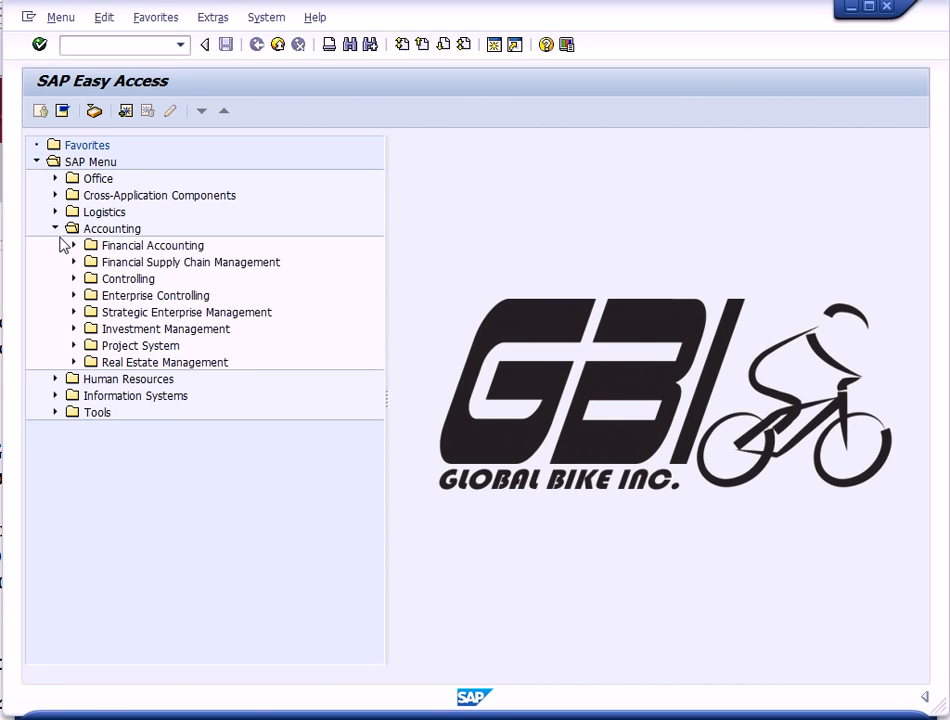
pyautogui.click(73, 246)
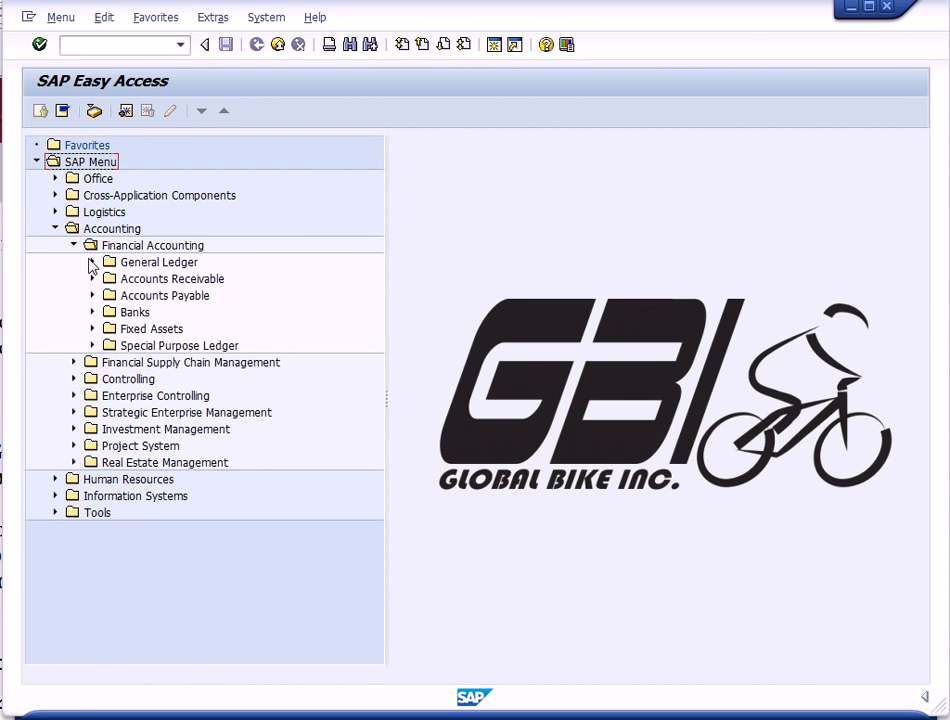
pyautogui.click(92, 262)
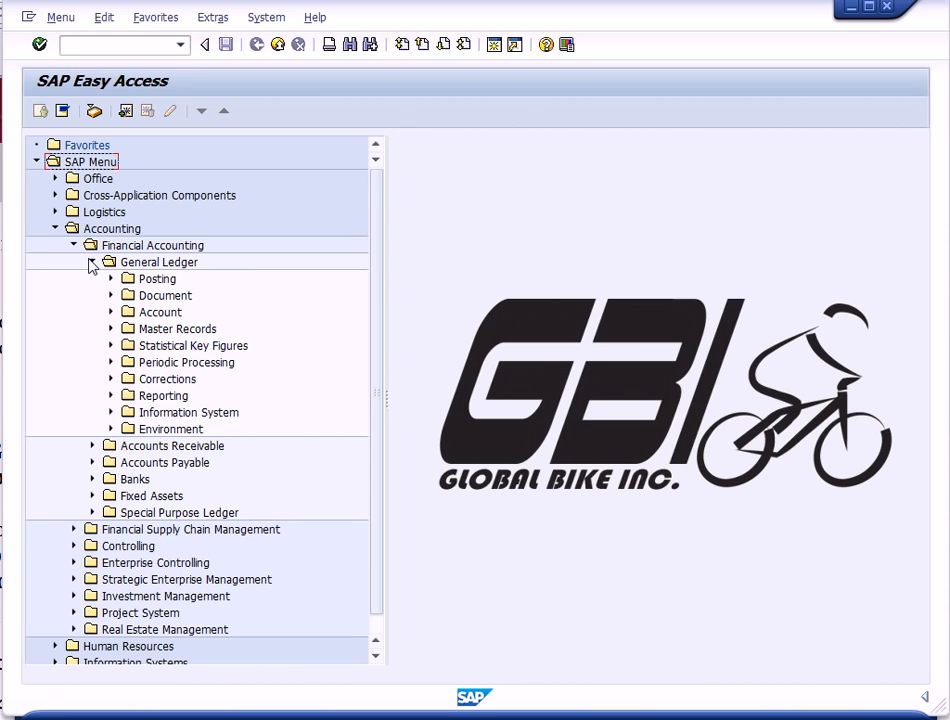
pyautogui.click(111, 329)
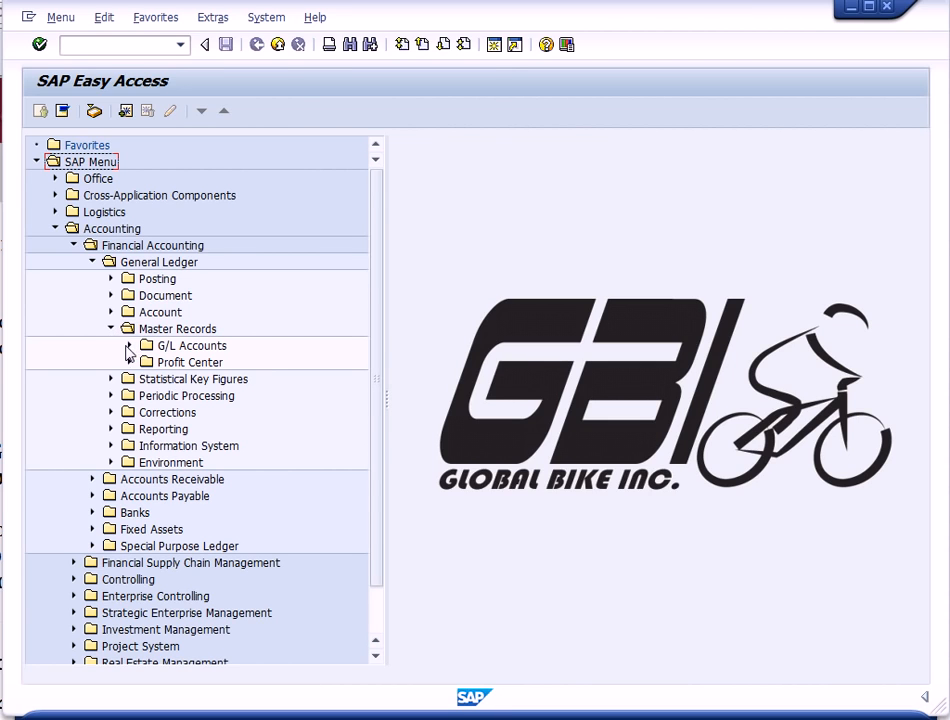
pyautogui.click(130, 346)
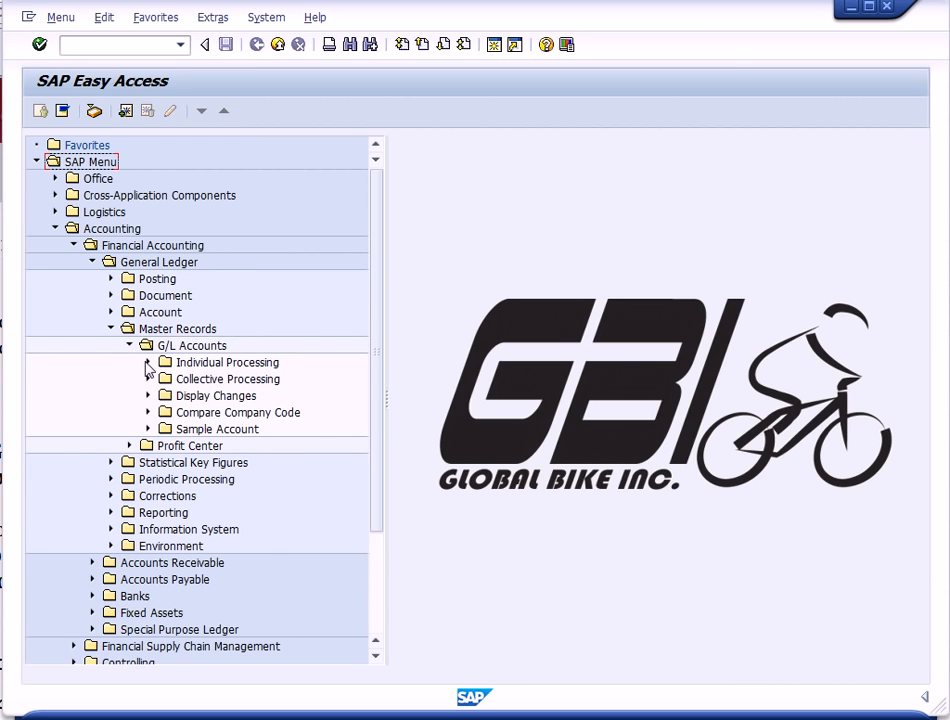
pyautogui.click(148, 362)
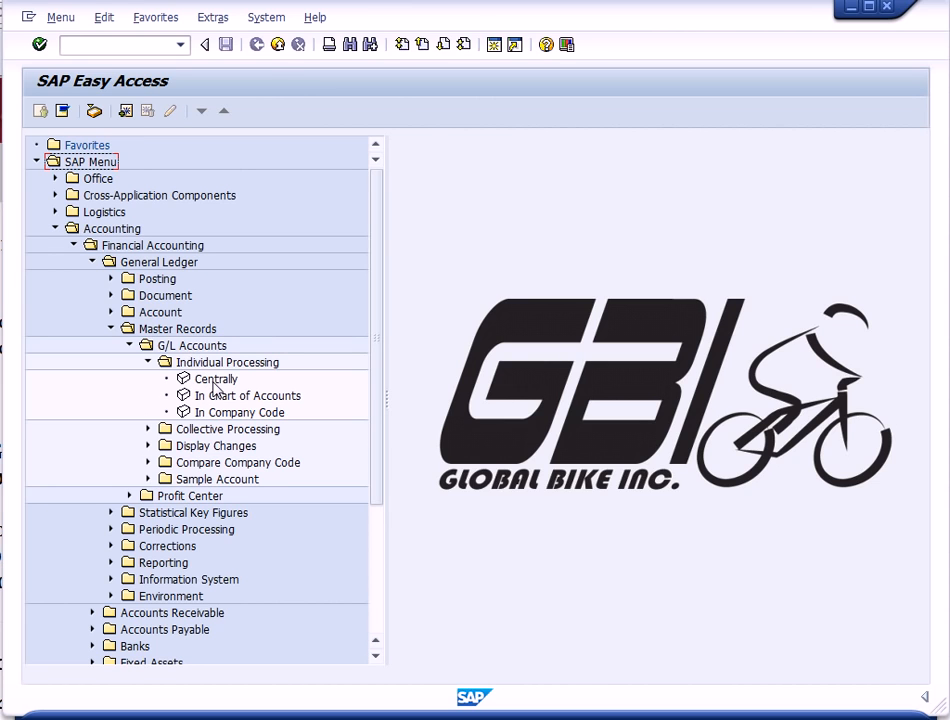
pyautogui.doubleClick(214, 381)
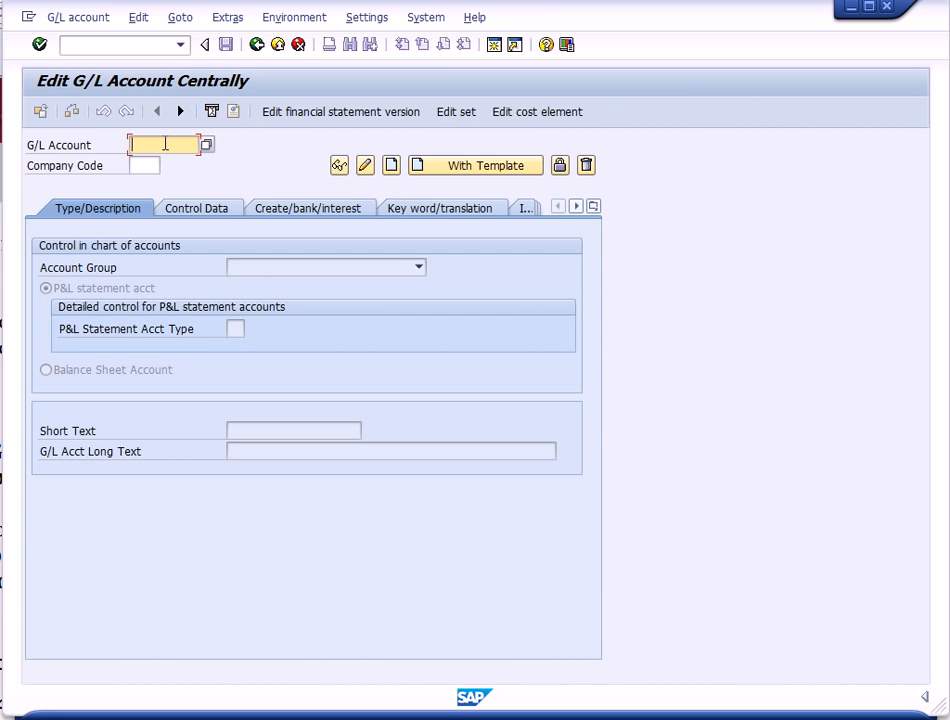
# - Enter G/L account 100005 and company code US00
pyautogui.write('100005')
pyautogui.click(141, 167)
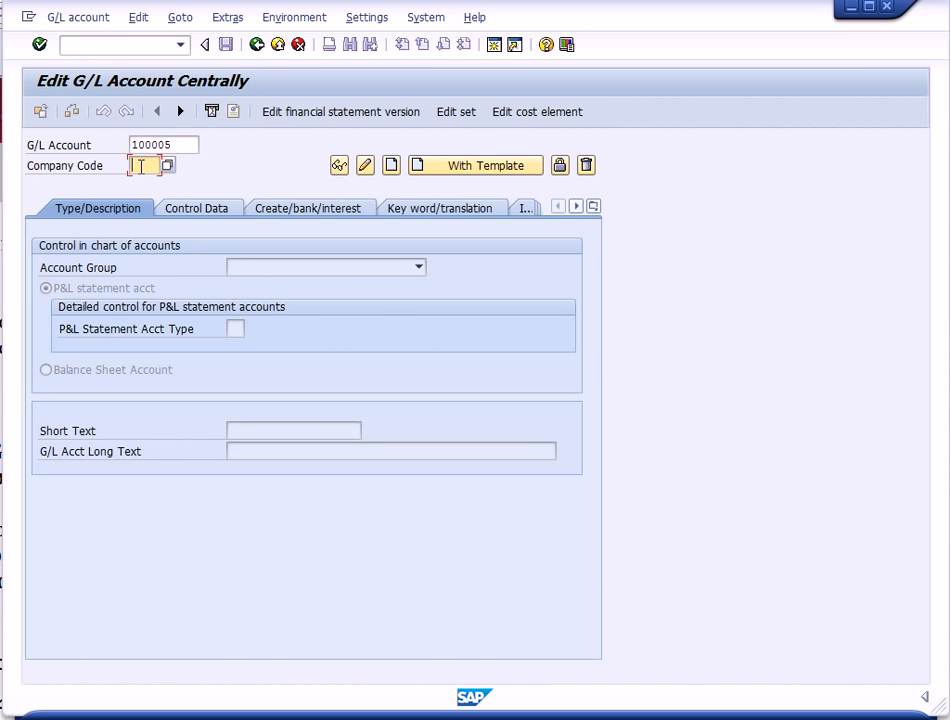
pyautogui.write('US00')
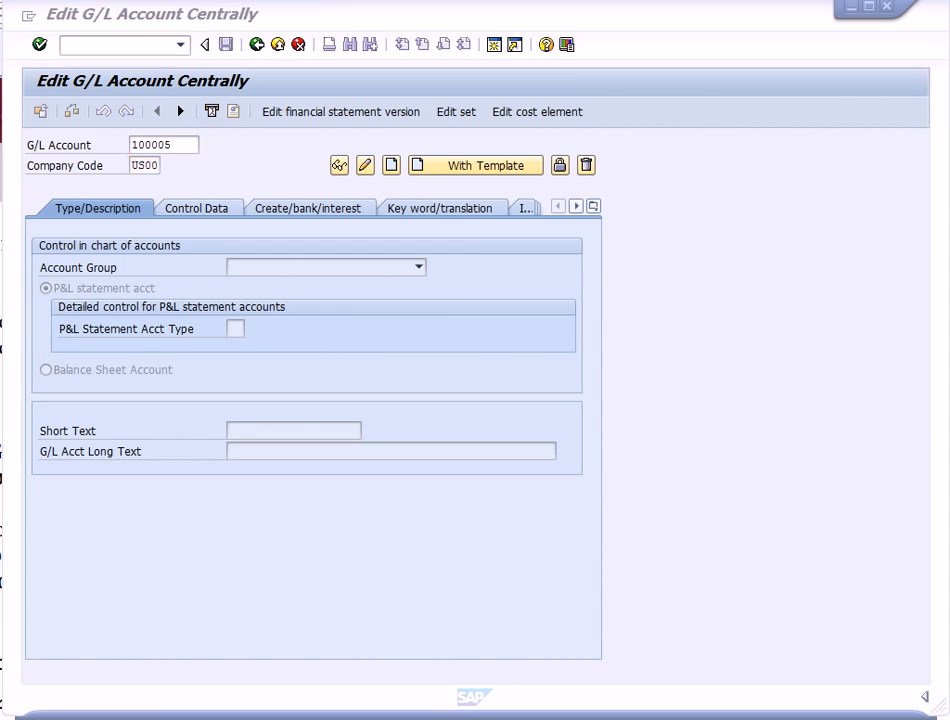
# - Create the account with reference to G/L account 100000 in company code US00
pyautogui.click(78, 19)
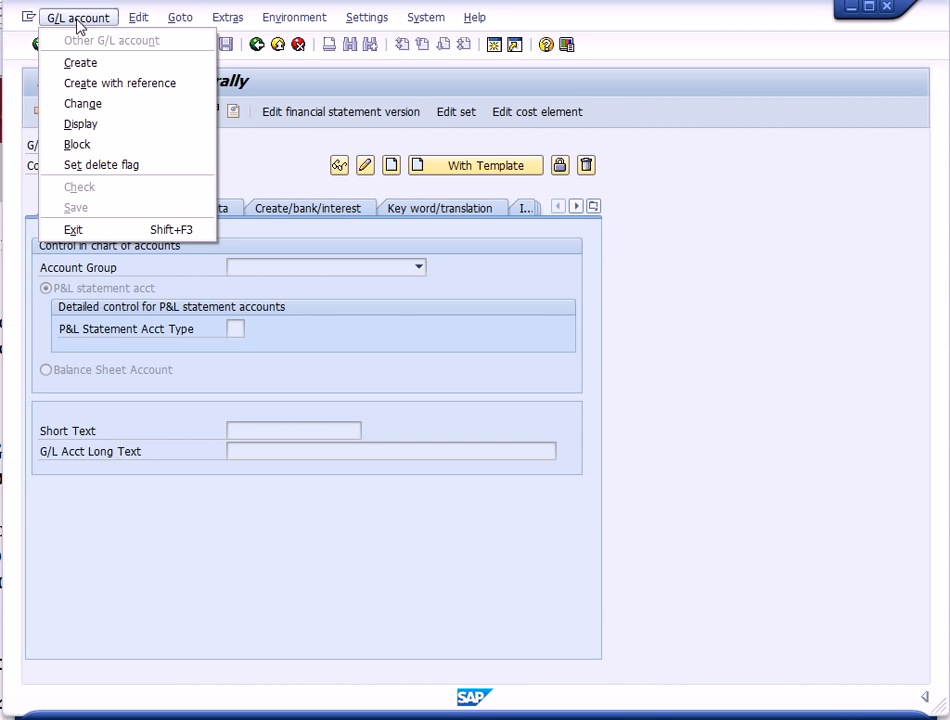
pyautogui.click(105, 84)
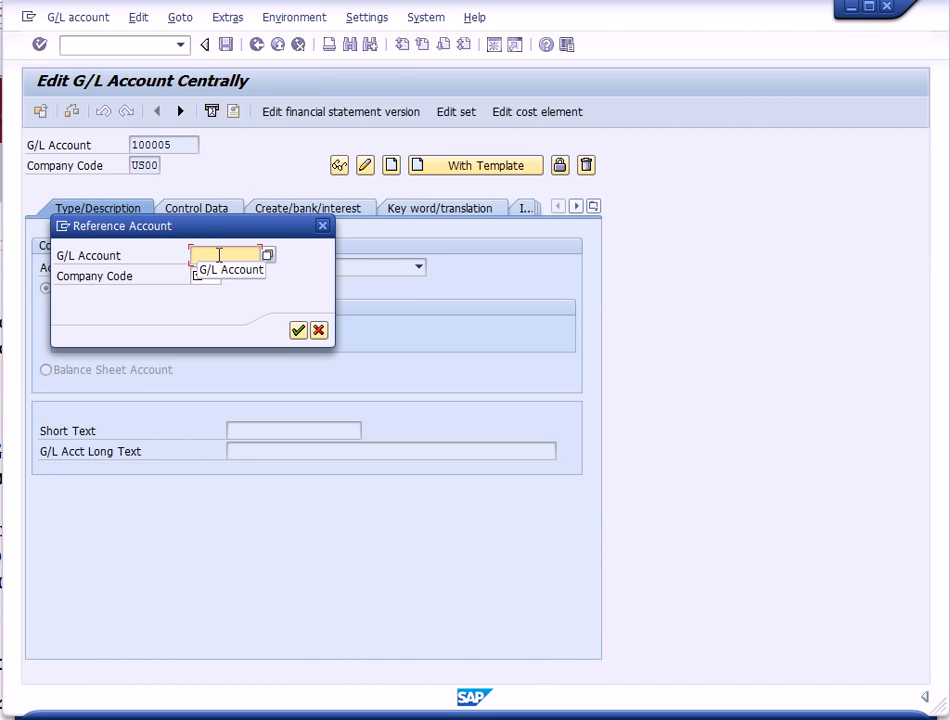
pyautogui.write('1')
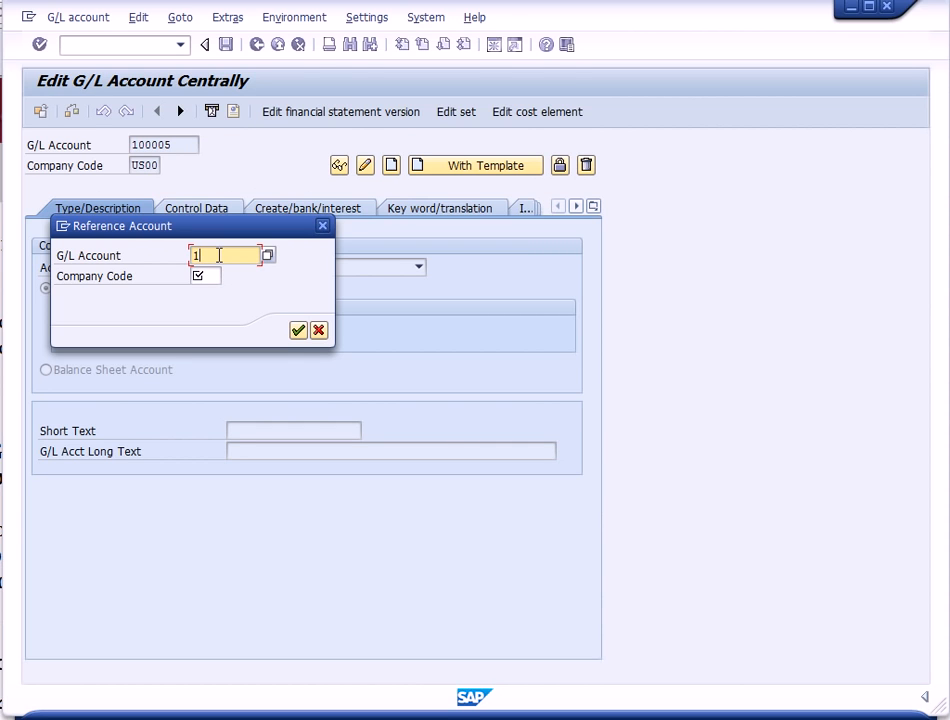
pyautogui.write('00000')
pyautogui.click(204, 276)
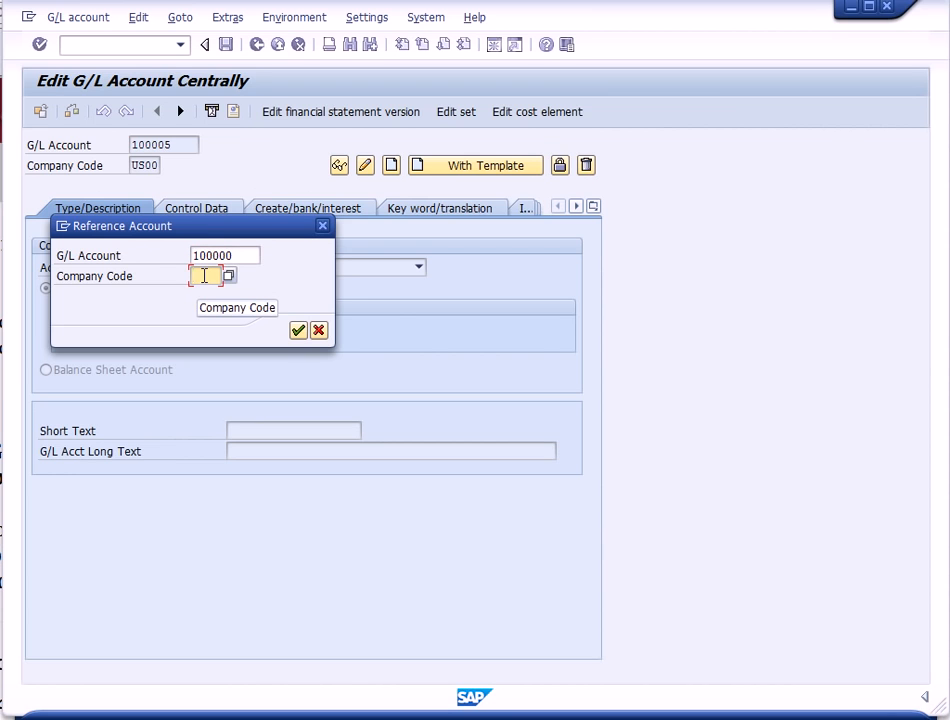
pyautogui.write('US00')
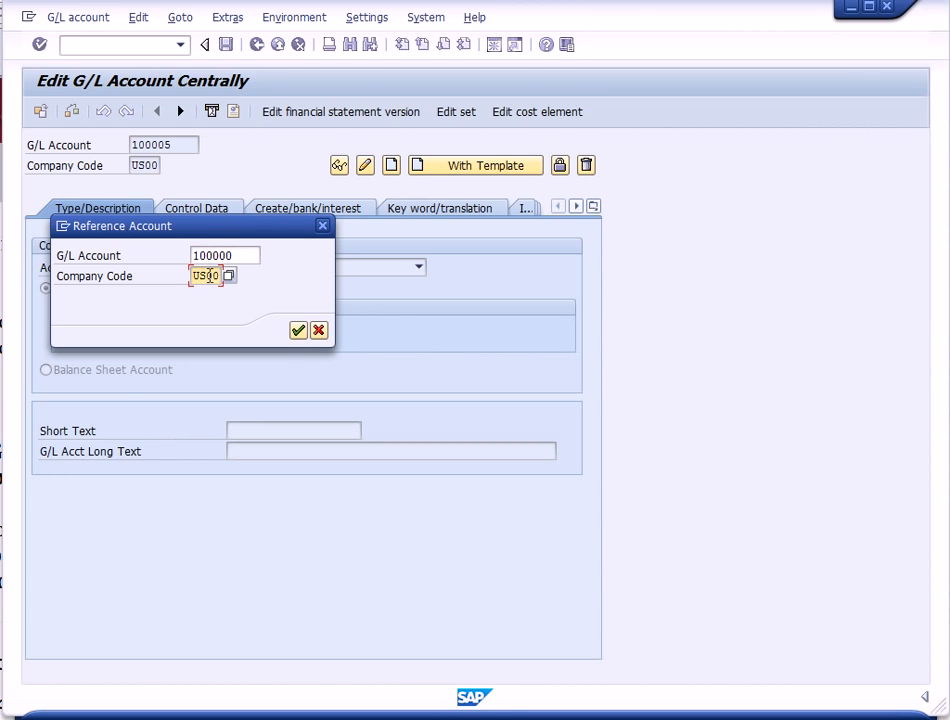
pyautogui.click(300, 332)
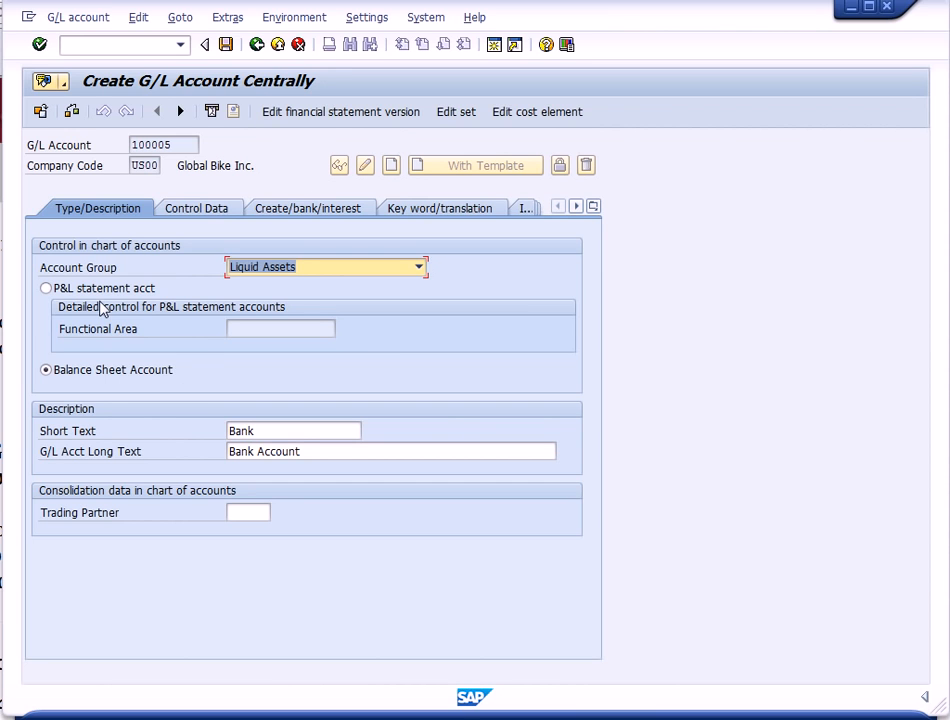
# - Set the short text to Bank 000 and the long text to Bank Account 000
pyautogui.click(278, 432)
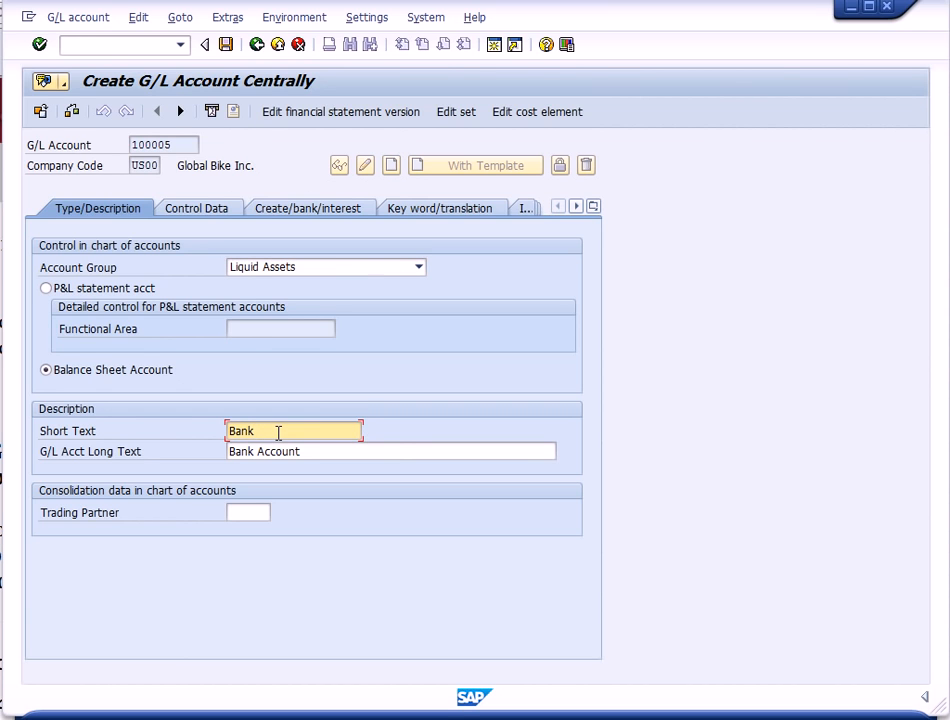
pyautogui.write('000')
pyautogui.click(320, 451)
pyautogui.write('000')
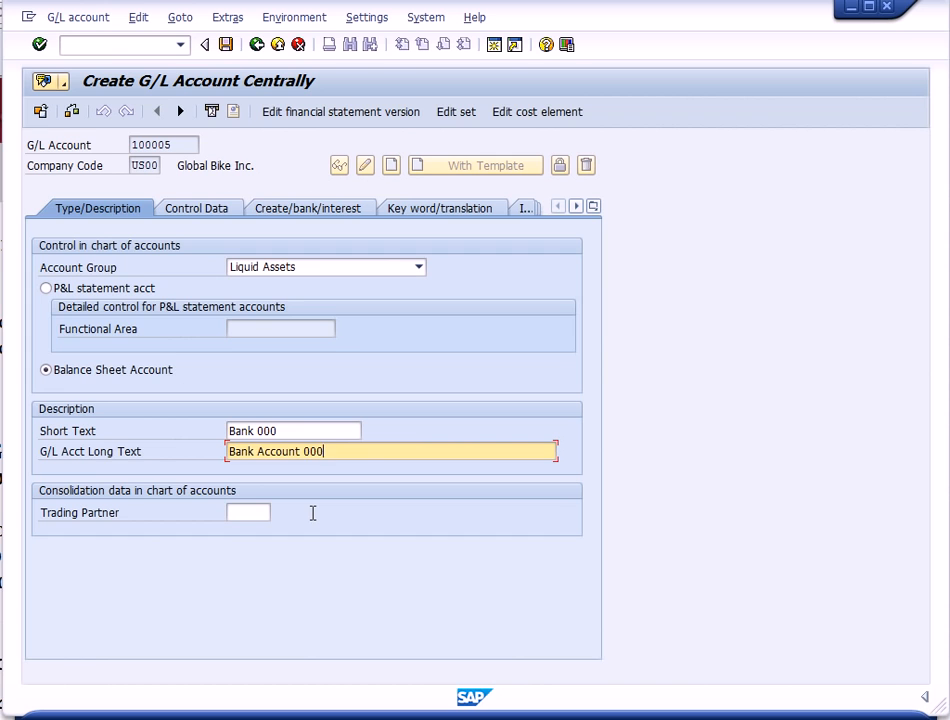
# - Save the new G/L account and return to the menu
pyautogui.click(227, 50)
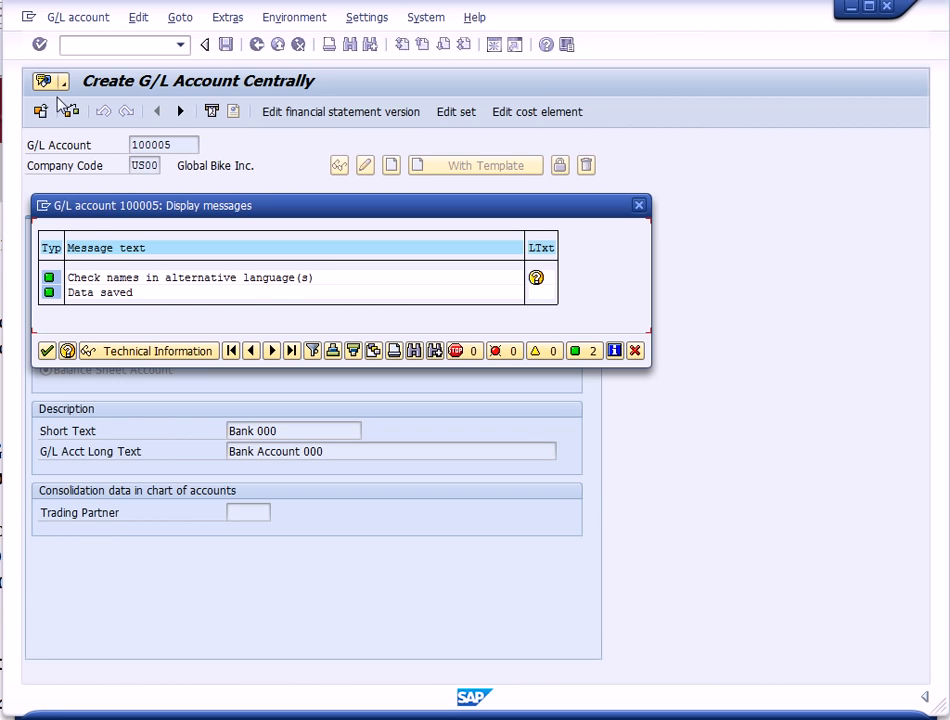
pyautogui.click(46, 351)
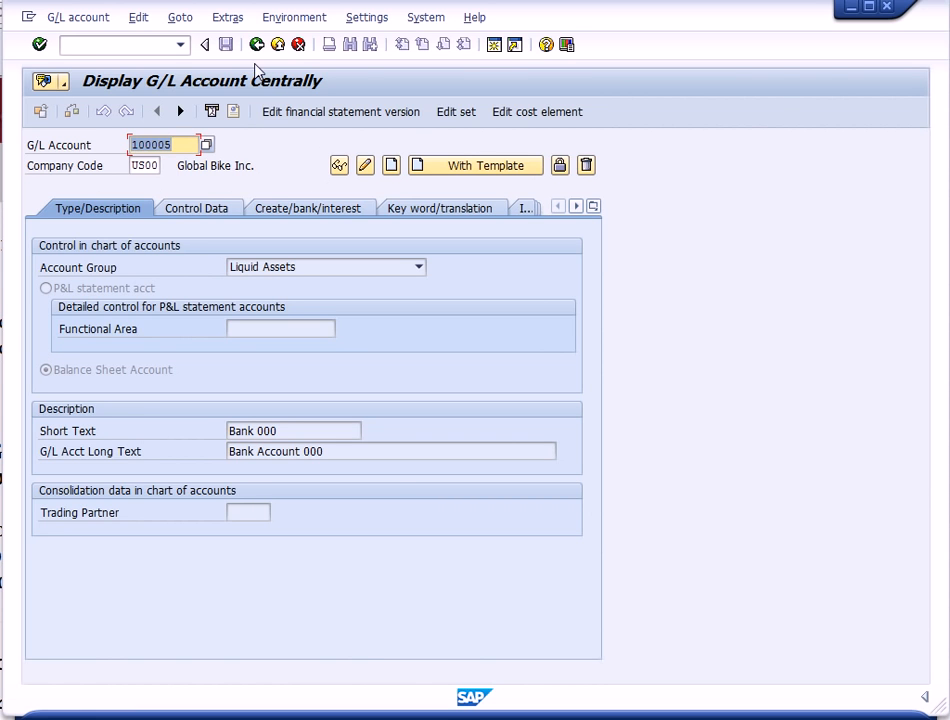
pyautogui.click(284, 46)
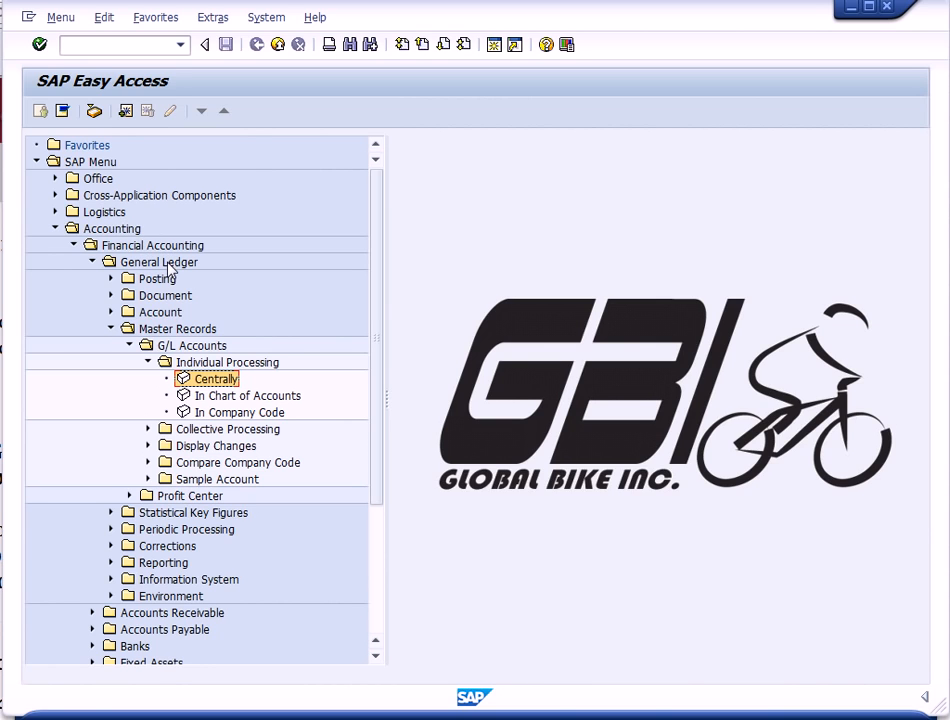
# - Reopen central G/L account editing and change the account number to 110005
pyautogui.doubleClick(218, 381)
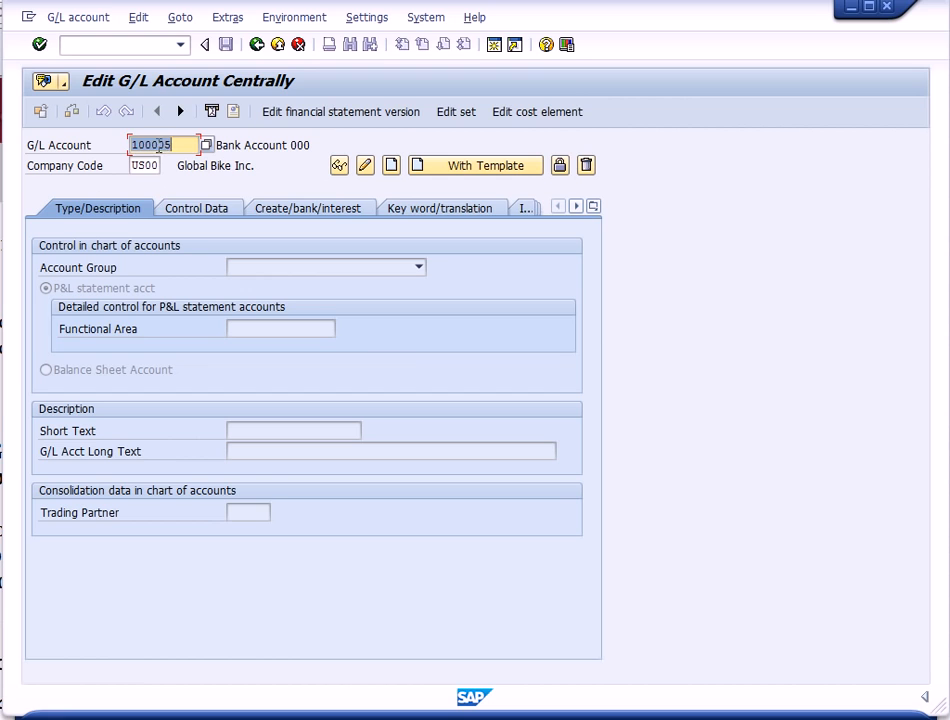
pyautogui.click(145, 147)
pyautogui.press('BackSpace')
pyautogui.write('1')
# - Create the account with reference to G/L account 300000 in company code US00
pyautogui.click(65, 22)
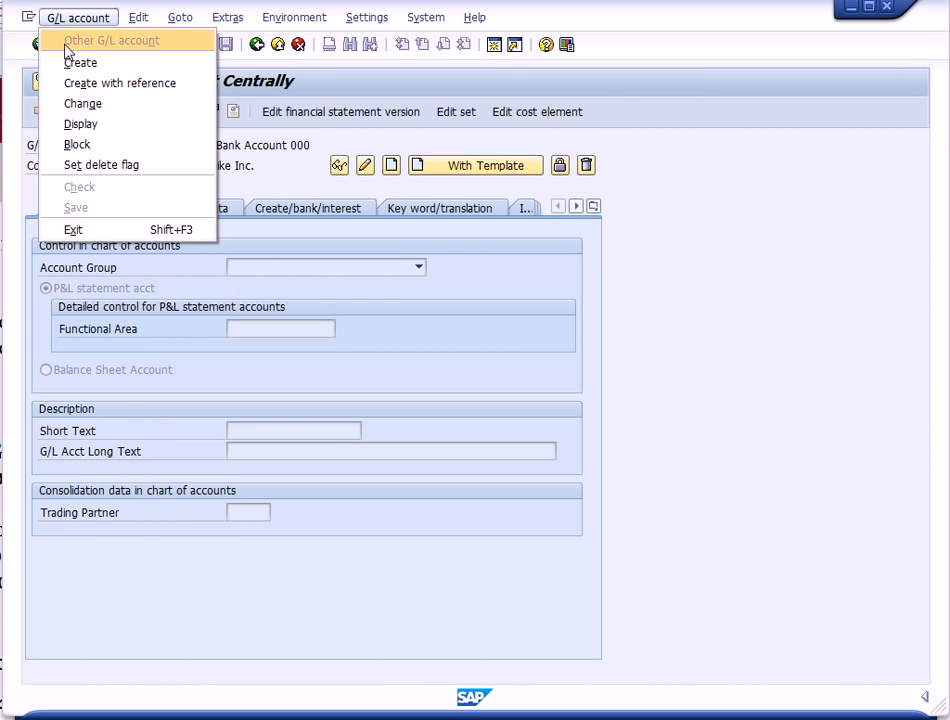
pyautogui.click(83, 85)
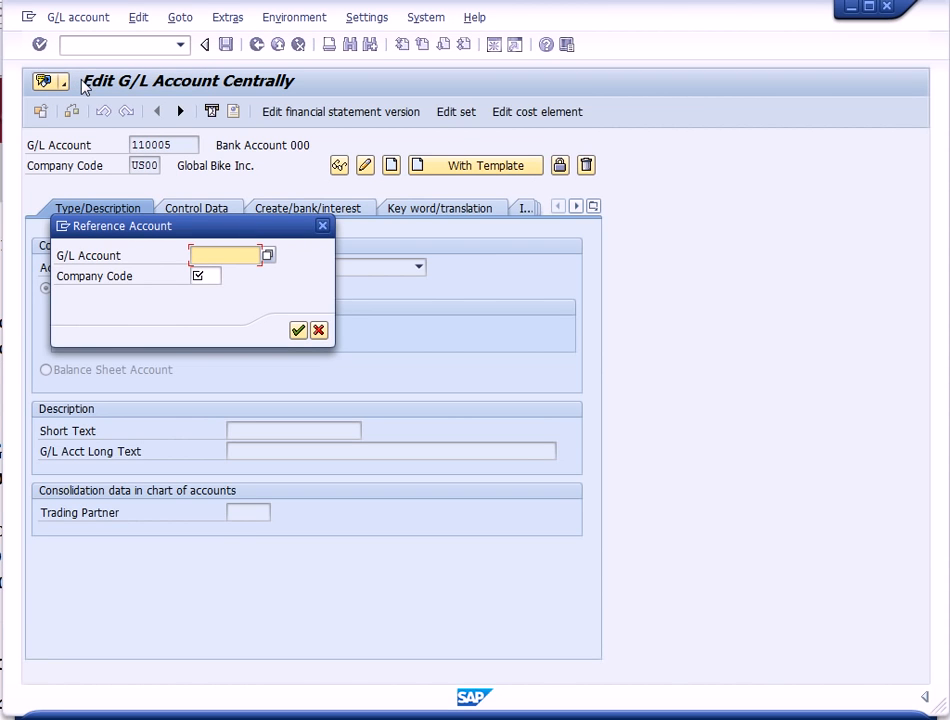
pyautogui.write('300000')
pyautogui.click(214, 274)
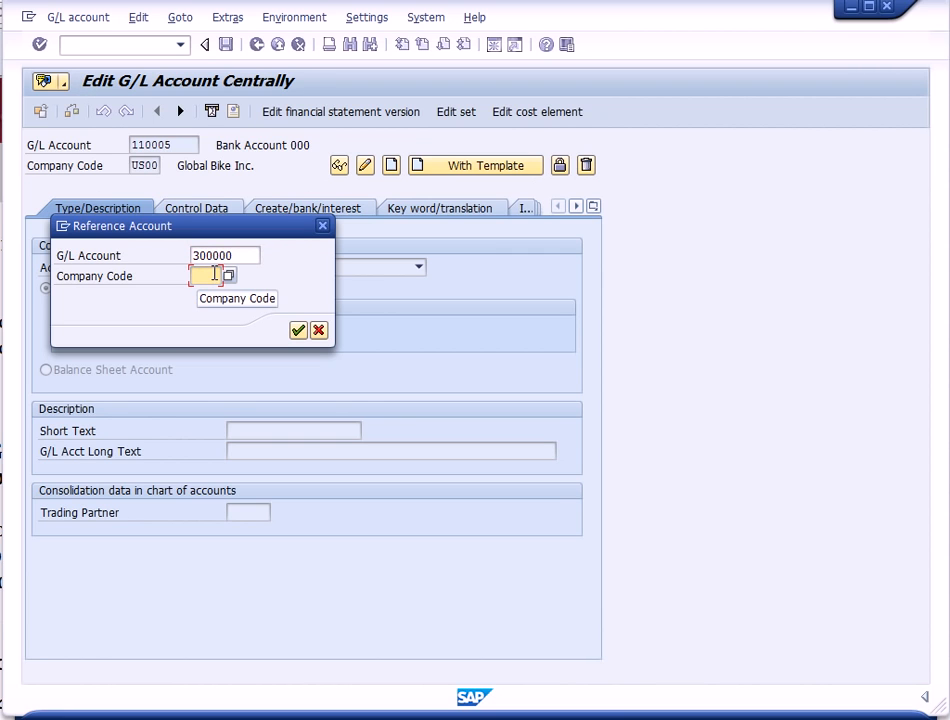
pyautogui.write('US00')
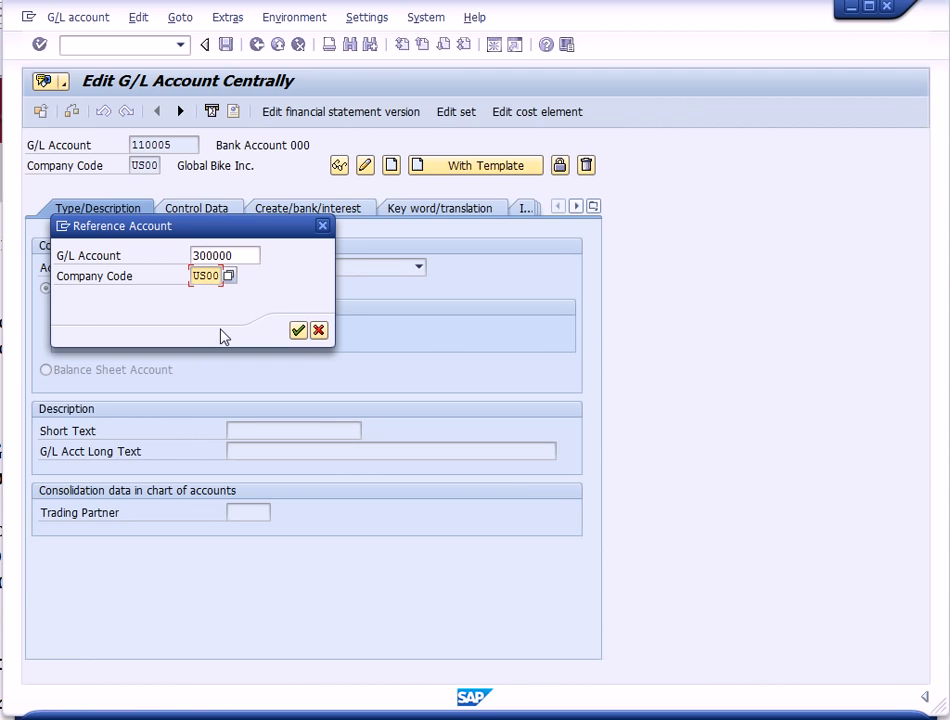
pyautogui.click(298, 331)
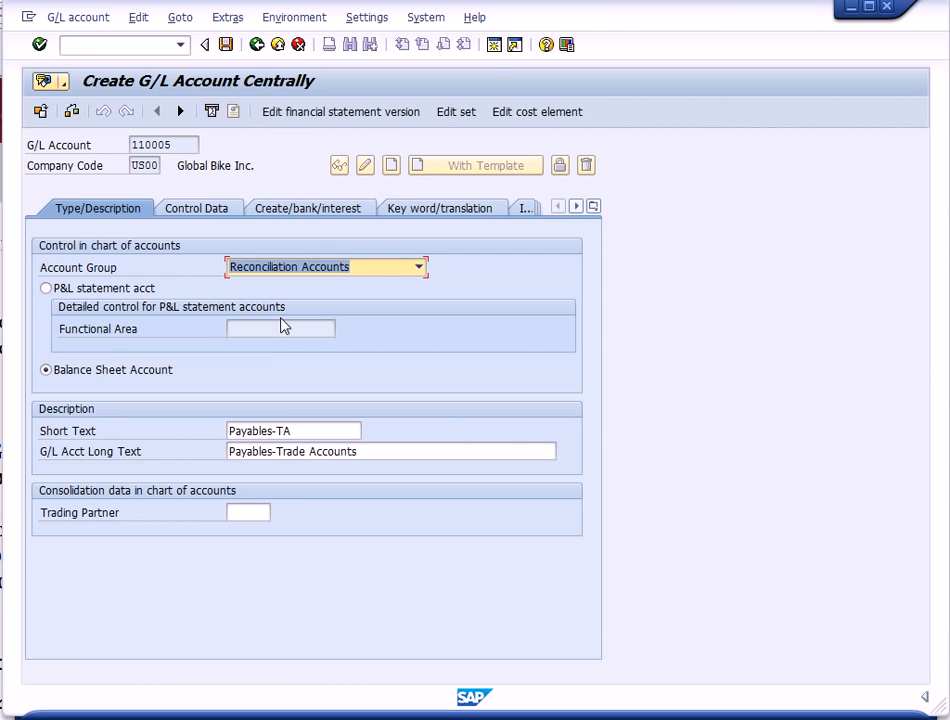
# - Change the short text to Payables-Misc
pyautogui.click(301, 431)
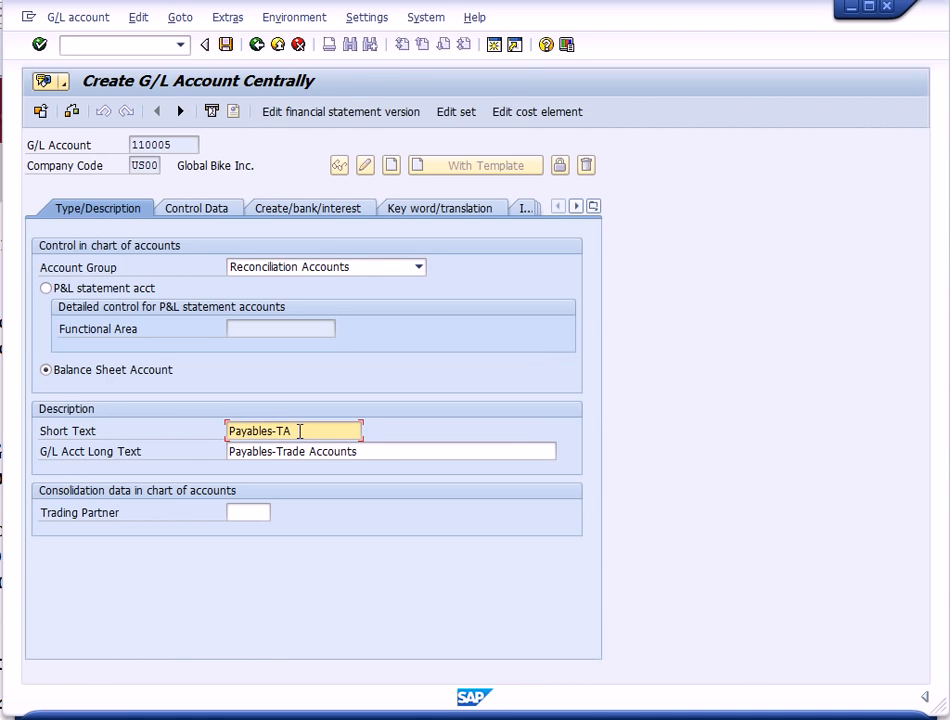
pyautogui.press('BackSpace')
pyautogui.press('BackSpace')
pyautogui.write('Misc')
# - Change the long text to Payables-Miscellaneous 000
pyautogui.click(361, 452)
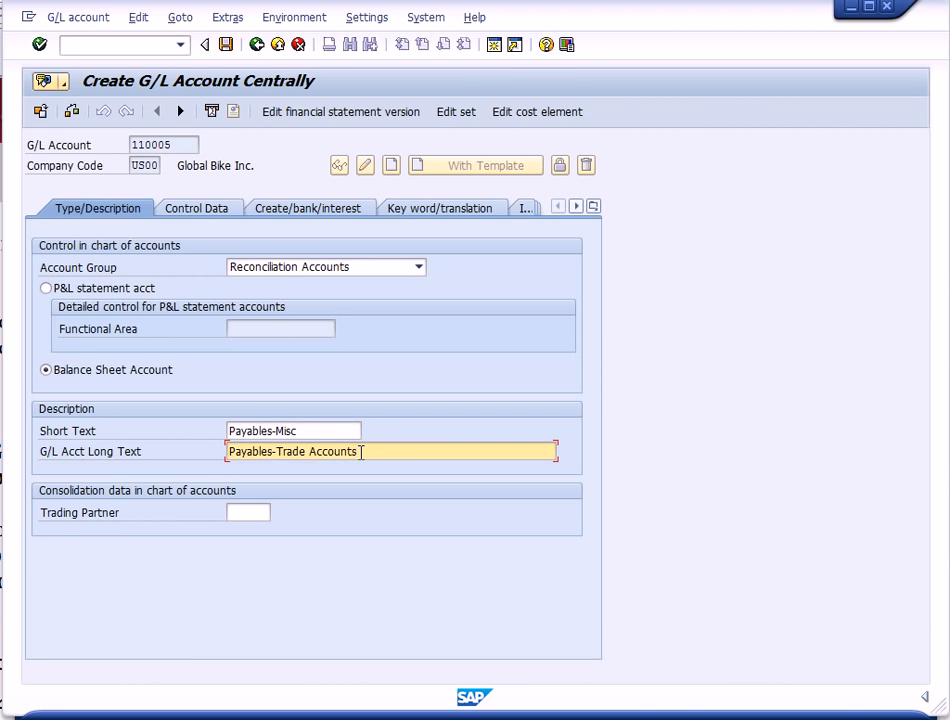
pyautogui.press('BackSpace')
pyautogui.press('BackSpace')
pyautogui.press('BackSpace')
pyautogui.press('BackSpace')
pyautogui.press('BackSpace')
pyautogui.press('BackSpace')
pyautogui.press('BackSpace')
pyautogui.press('BackSpace')
pyautogui.press('BackSpace')
pyautogui.press('BackSpace')
pyautogui.press('BackSpace')
pyautogui.press('BackSpace')
pyautogui.press('BackSpace')
pyautogui.press('BackSpace')
pyautogui.write('Miscellaneous')
pyautogui.write('000')
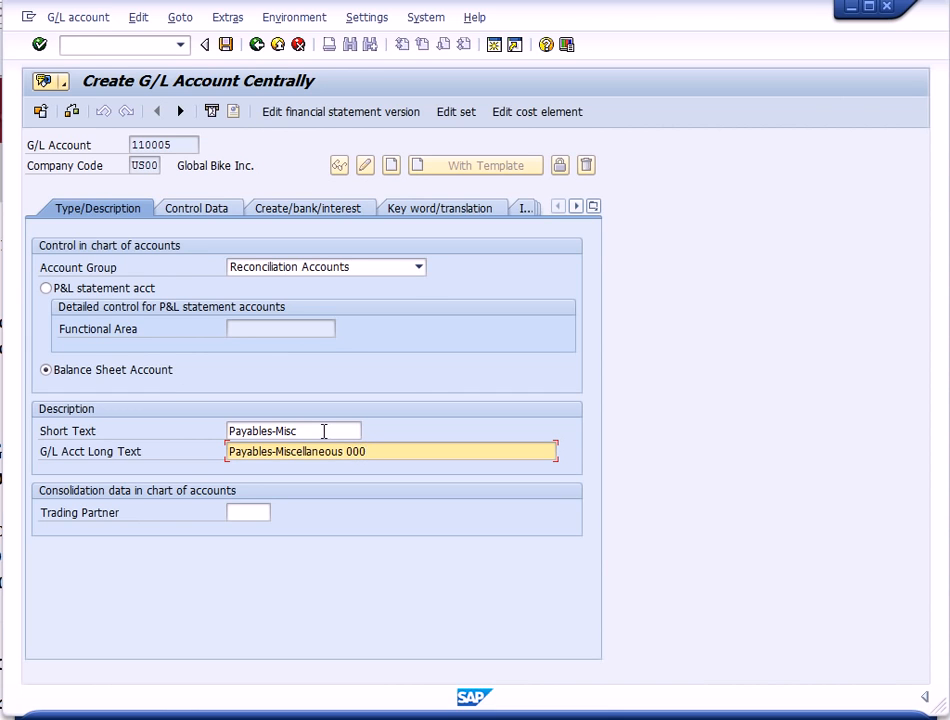
# - Set the short text to Payables-Misc 000 and save the G/L account
pyautogui.click(325, 431)
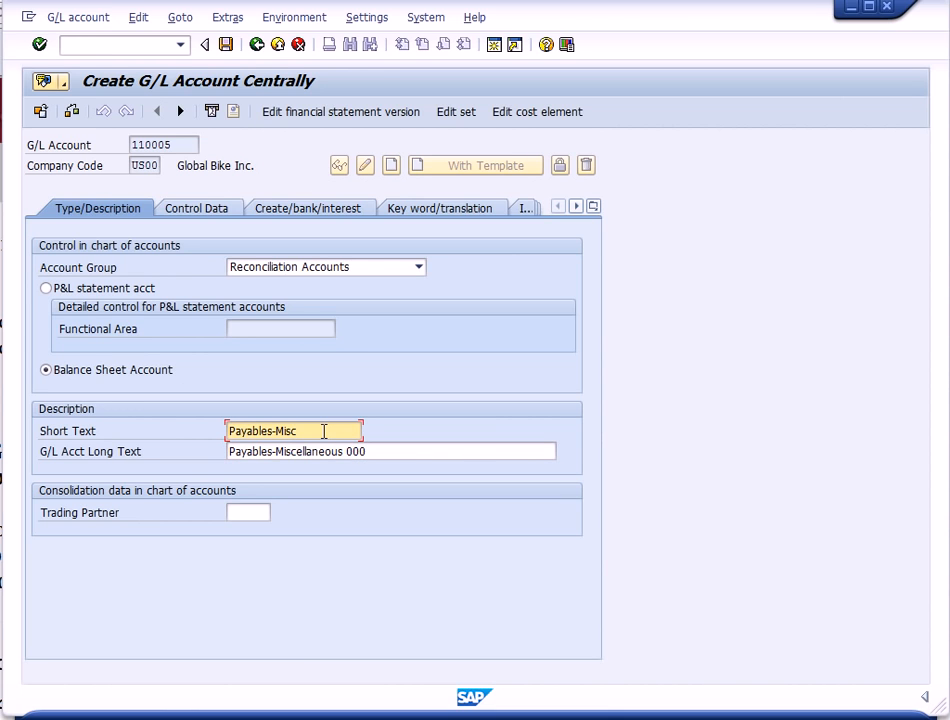
pyautogui.write('000')
pyautogui.click(228, 46)
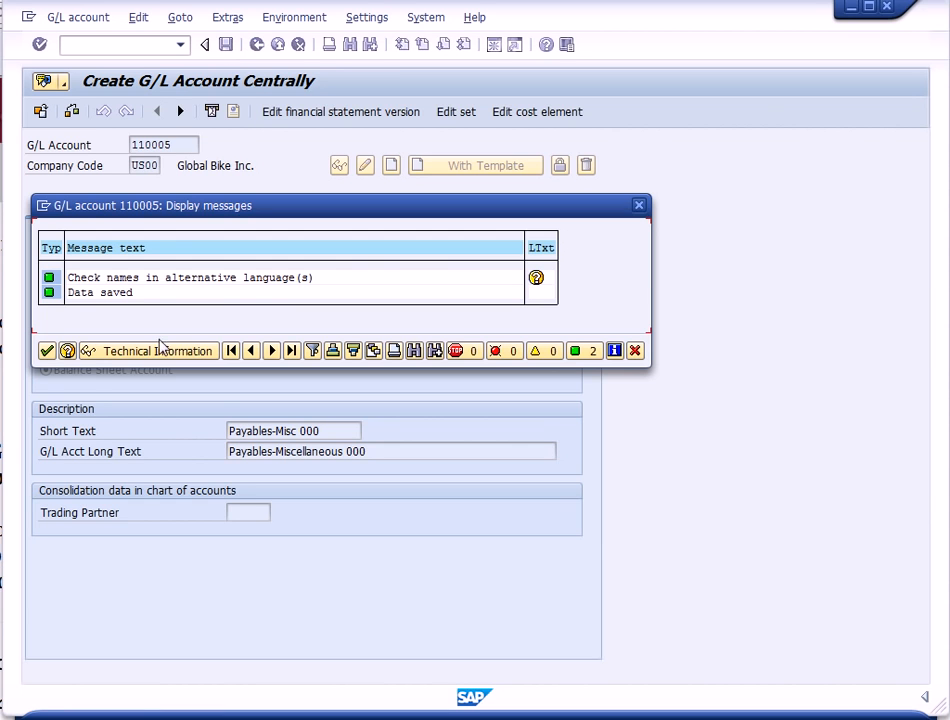
pyautogui.click(48, 351)
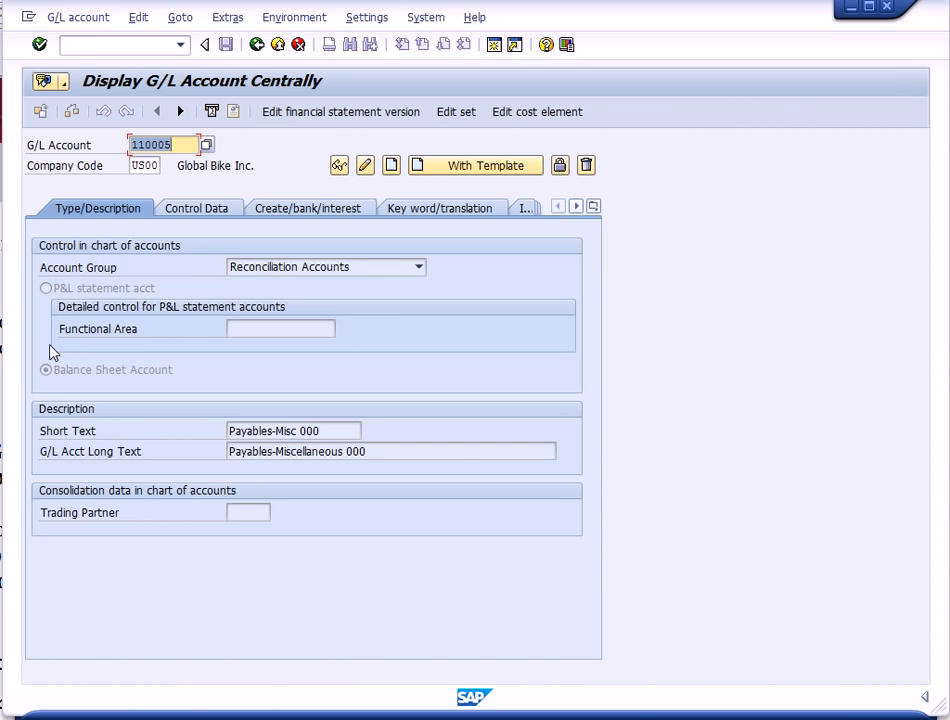
# - Return to the menu and reopen central G/L account editing
pyautogui.click(256, 45)
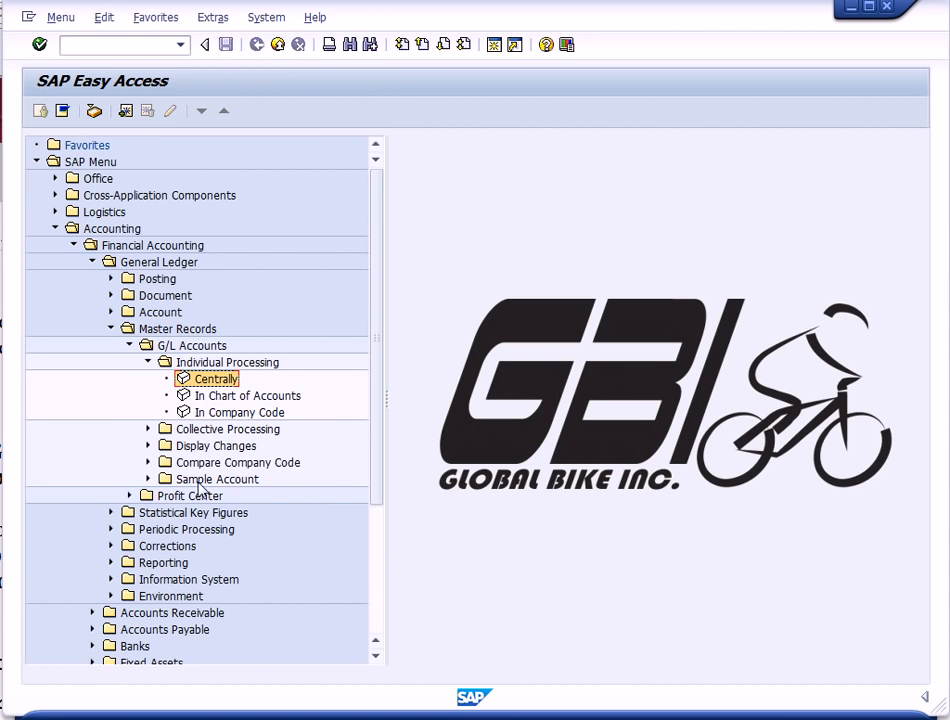
pyautogui.doubleClick(216, 379)
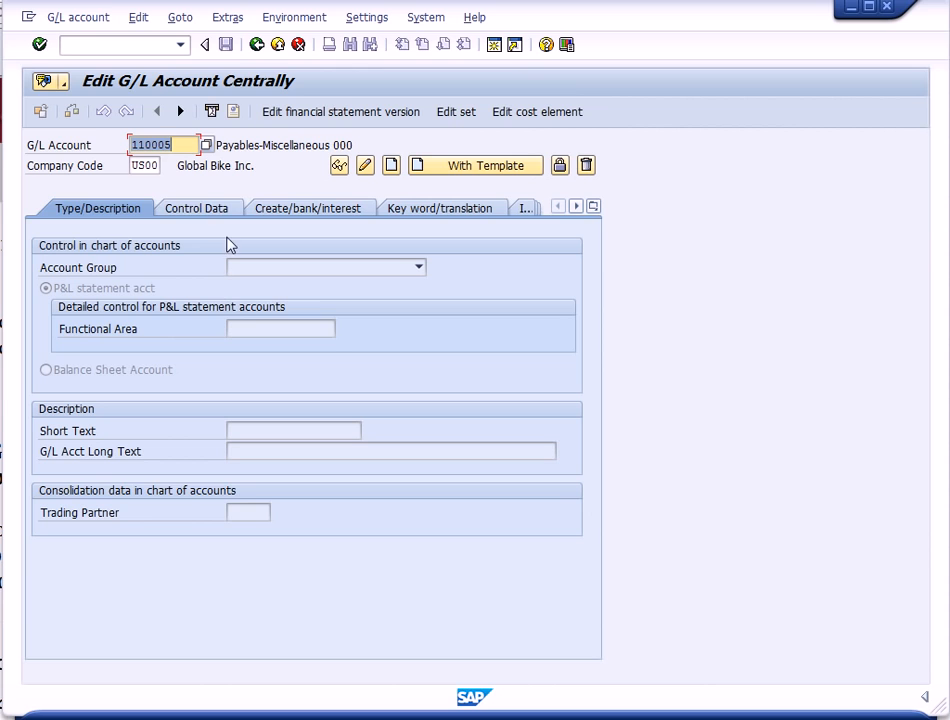
# - Create G/L account 750005 with reference to account 740300 in company code US00
pyautogui.click(147, 143)
pyautogui.press('BackSpace')
pyautogui.press('BackSpace')
pyautogui.write('75')
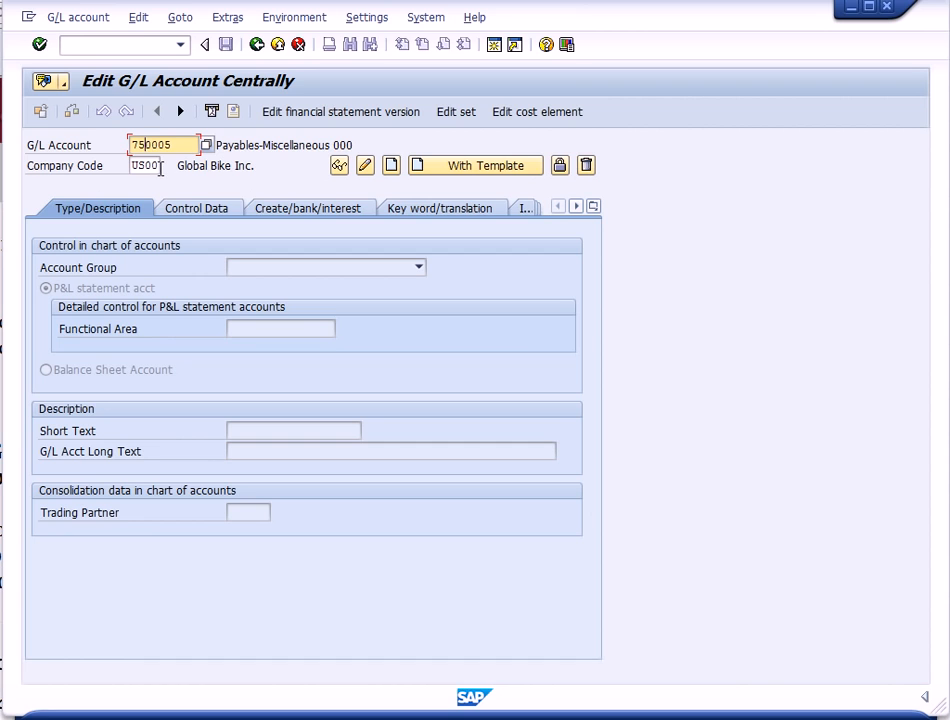
pyautogui.click(67, 30)
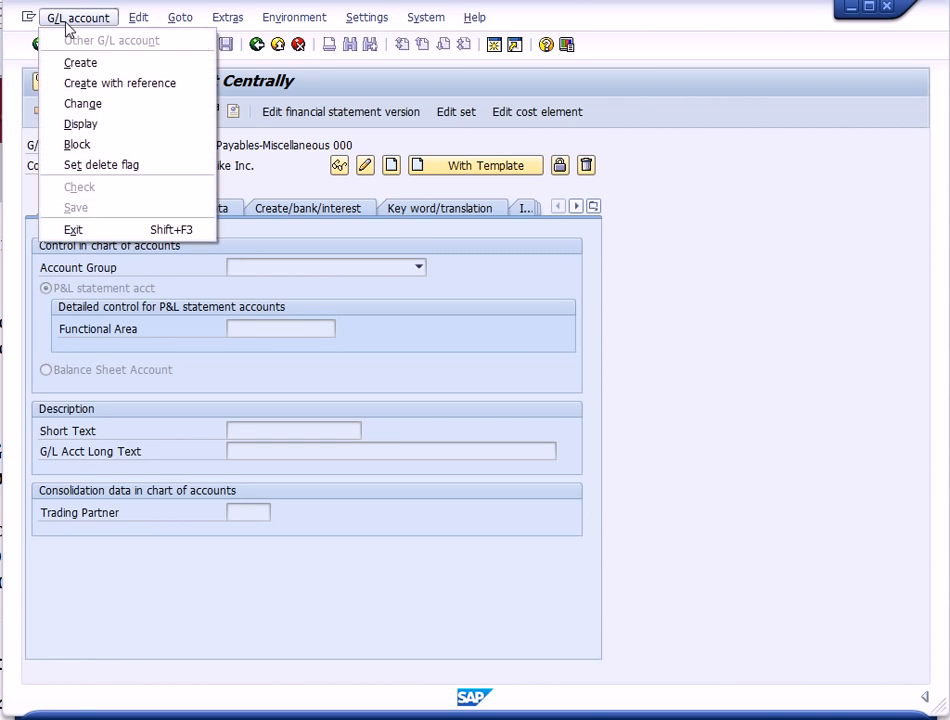
pyautogui.click(92, 86)
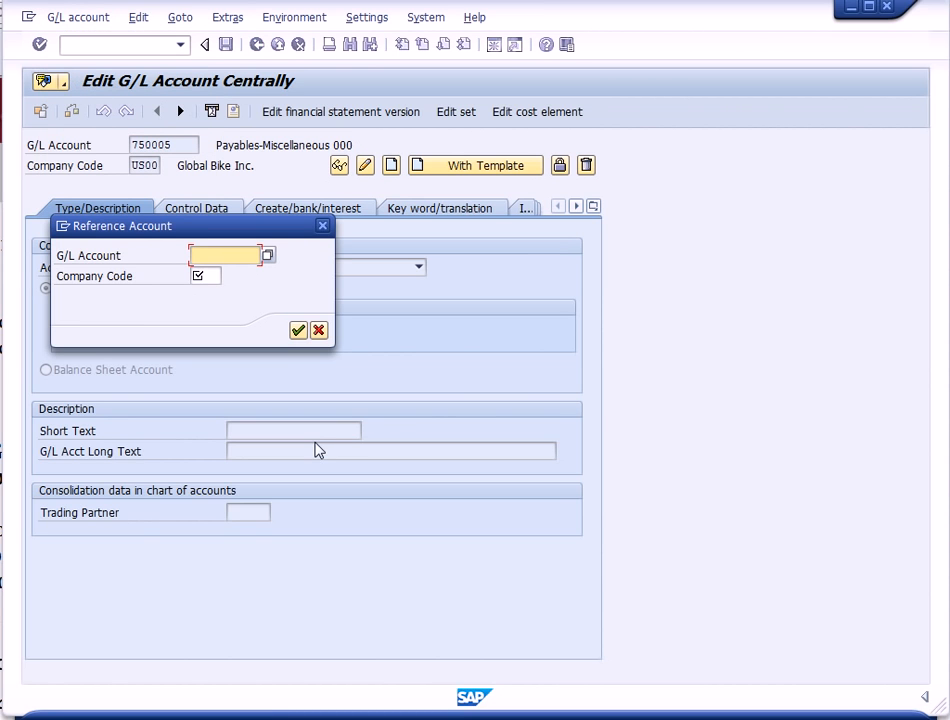
pyautogui.write('740300')
pyautogui.click(207, 276)
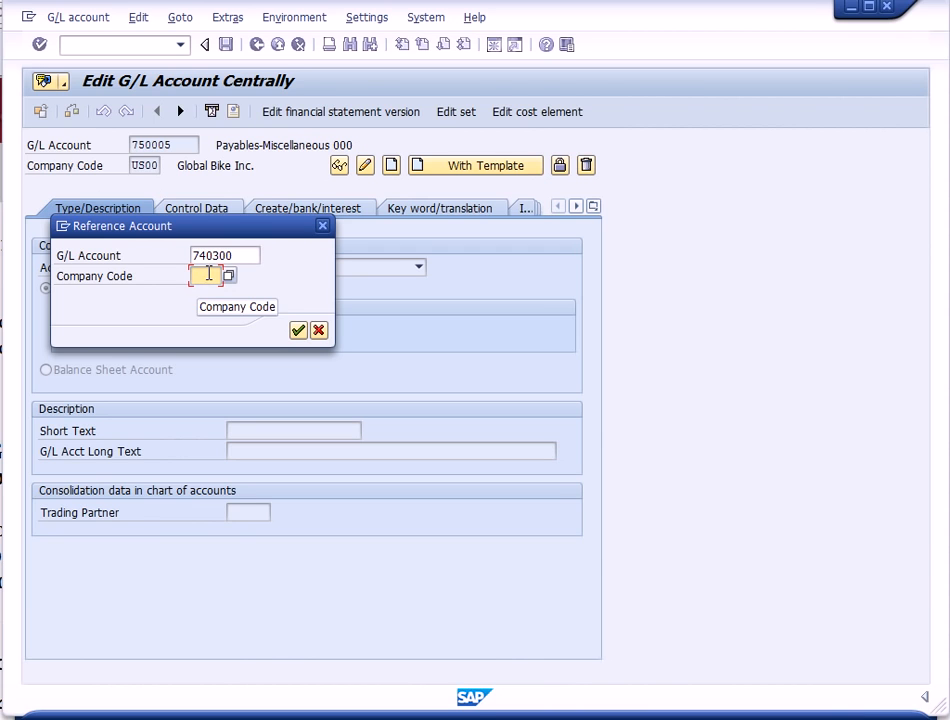
pyautogui.write('US00')
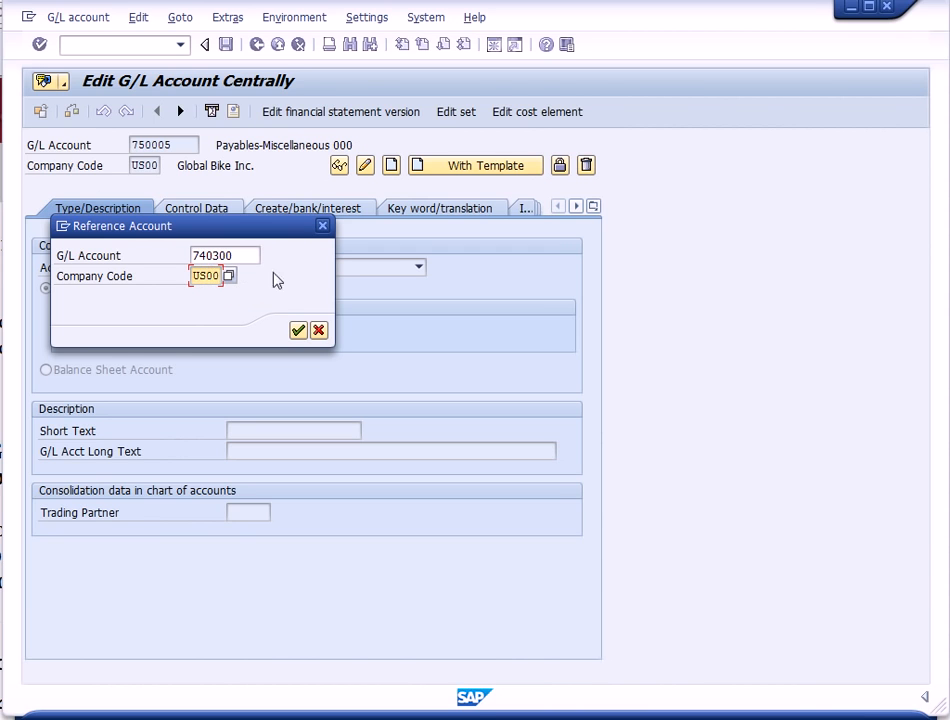
pyautogui.click(298, 330)
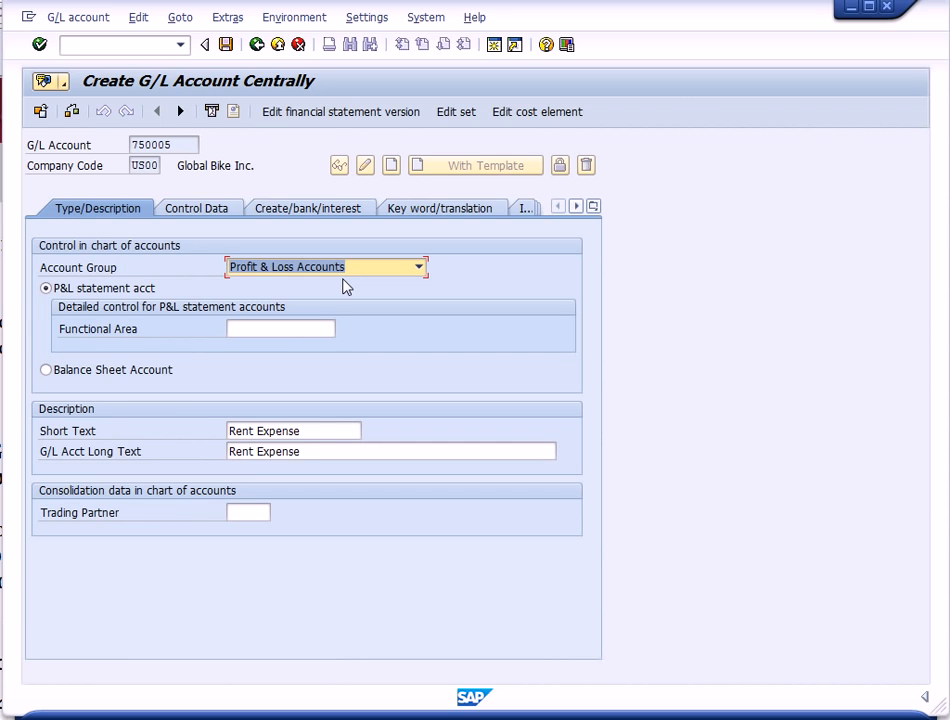
# - Set both the short text and the long text to Rent Expense 000 and save the G/L account
pyautogui.click(316, 429)
pyautogui.write('0')
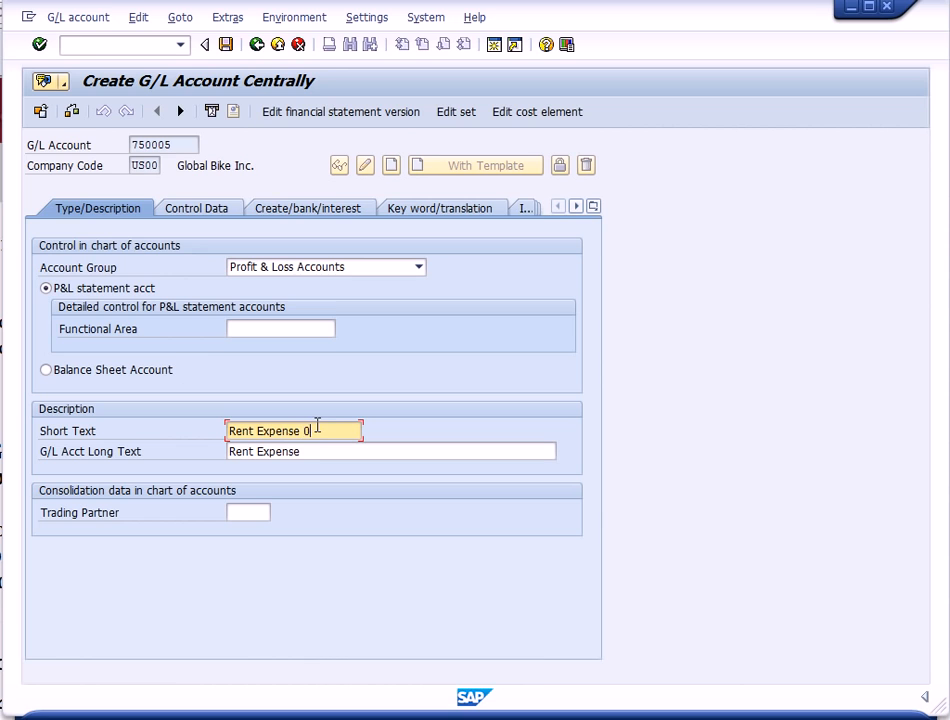
pyautogui.write('0500')
pyautogui.click(302, 453)
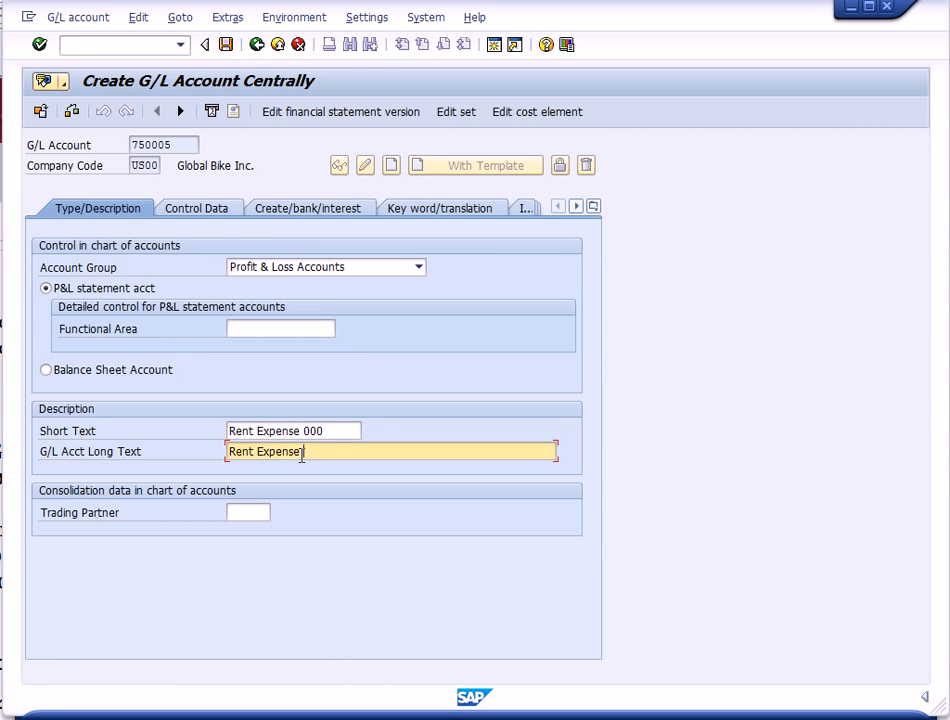
pyautogui.write('000')
pyautogui.click(227, 46)
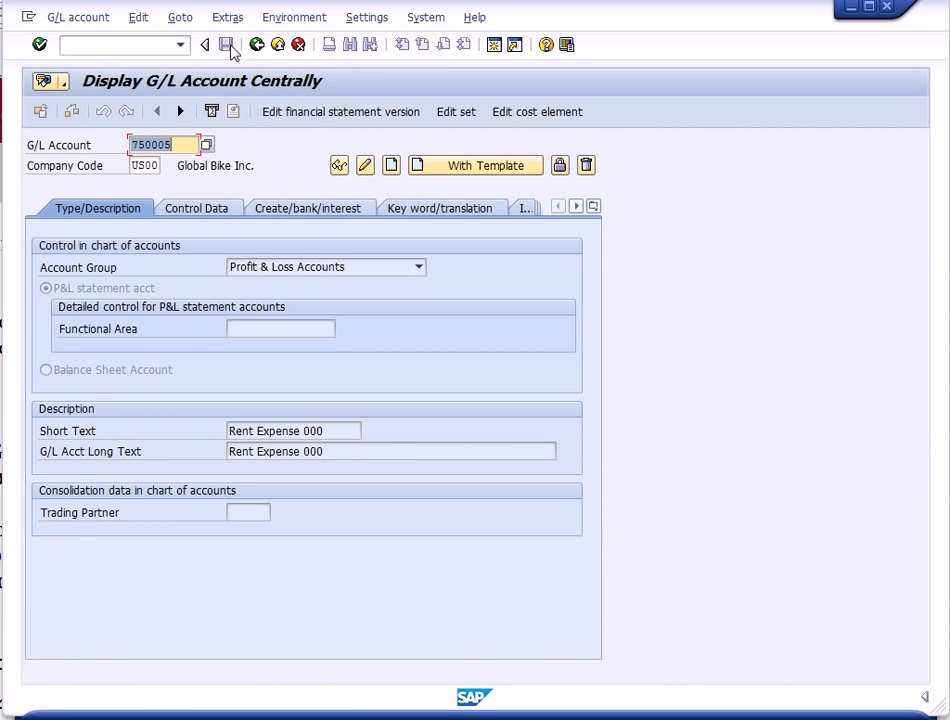
# - Exit to the menu and open Create Primary cost element under Controlling's Cost Element Accounting master data
pyautogui.click(277, 46)
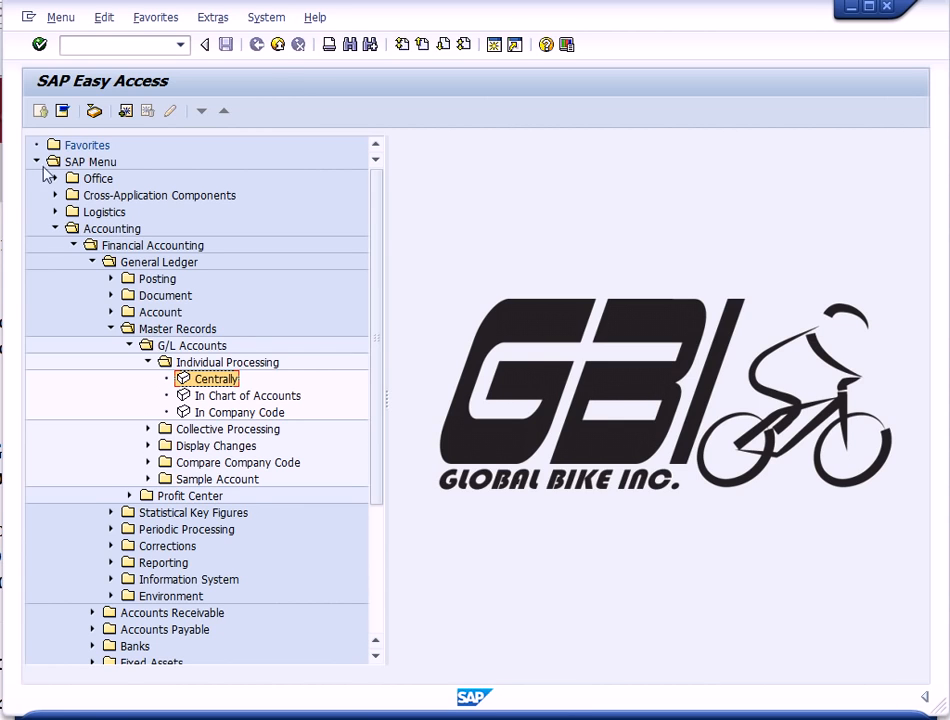
pyautogui.click(74, 246)
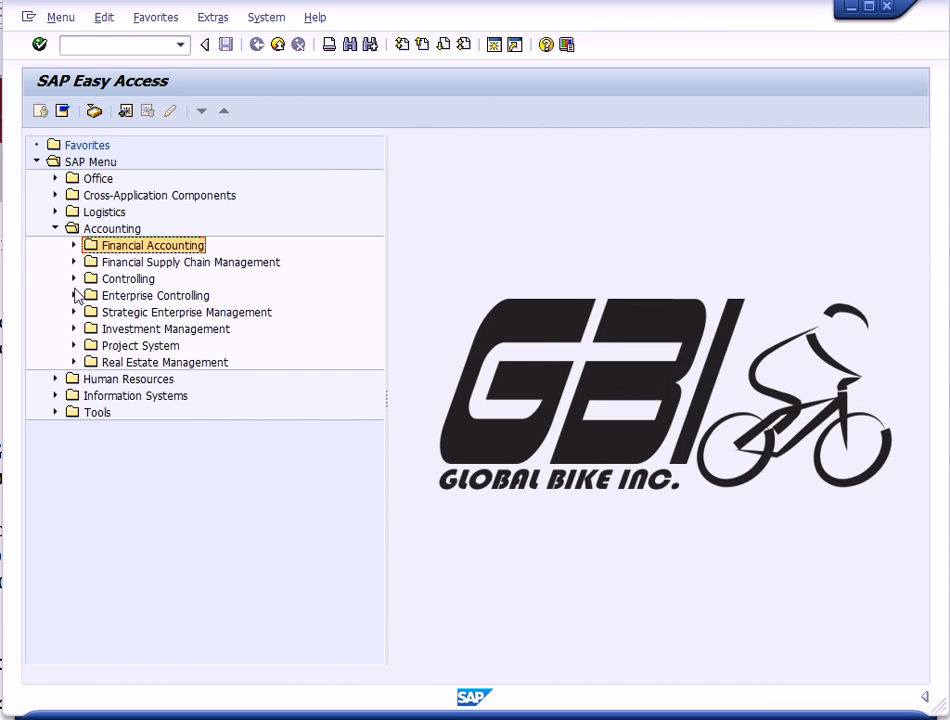
pyautogui.click(74, 279)
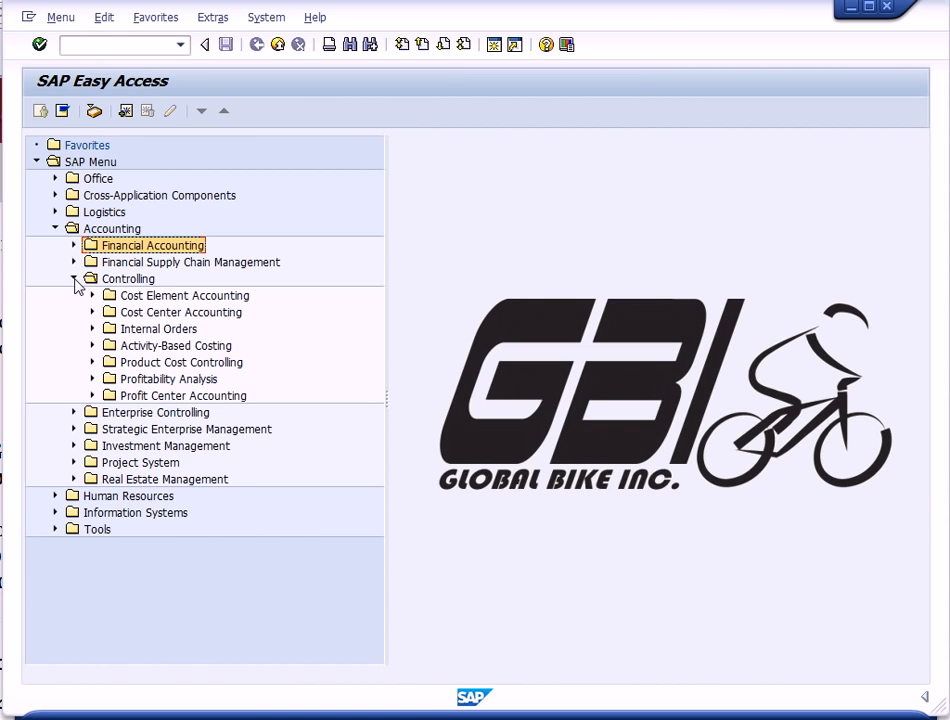
pyautogui.click(94, 297)
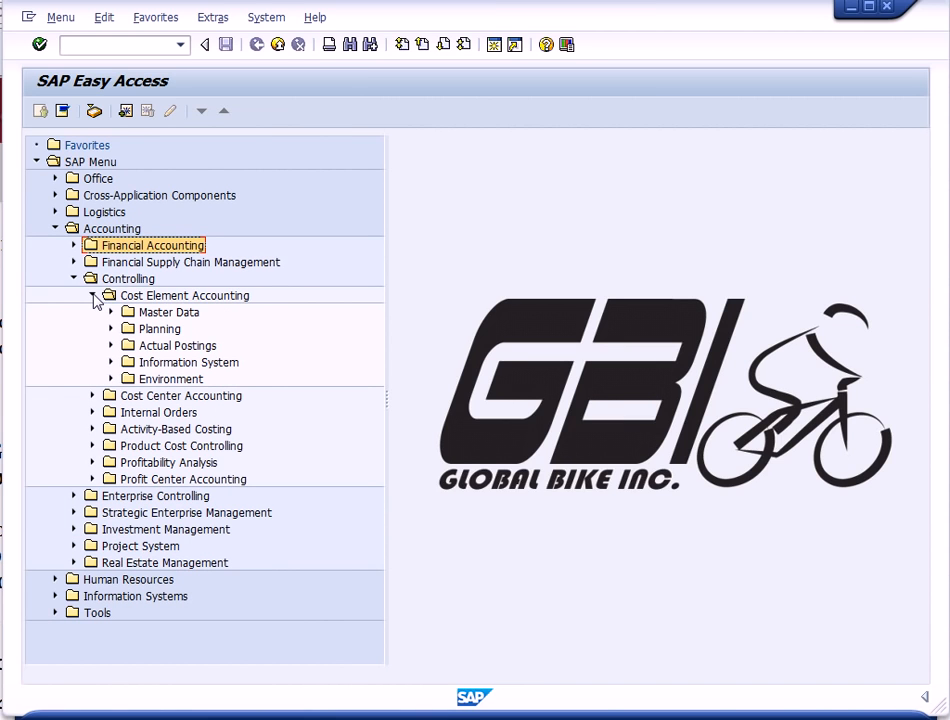
pyautogui.click(111, 312)
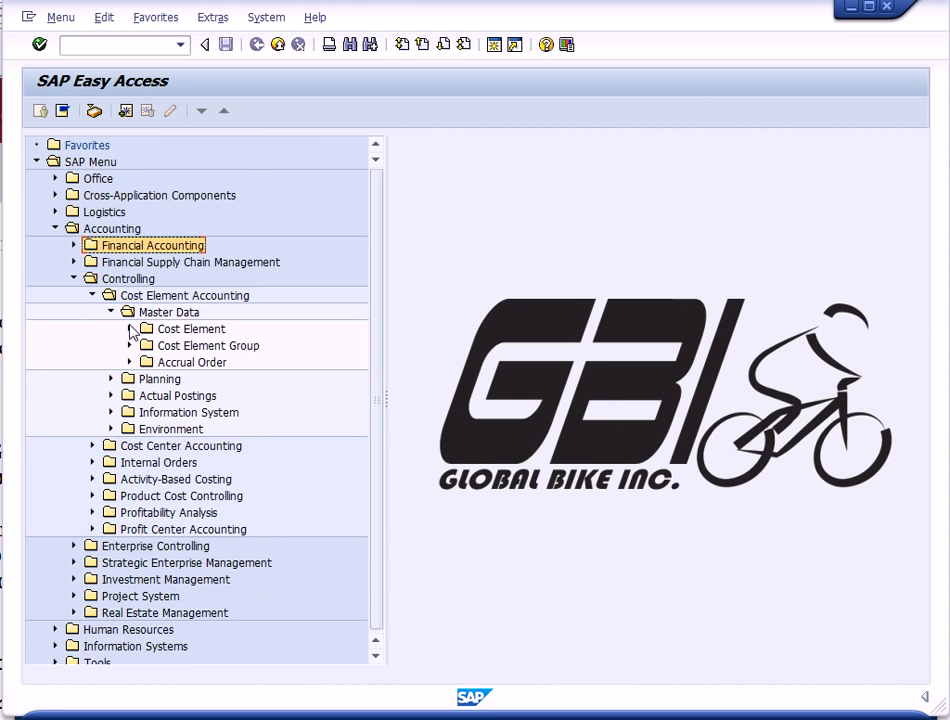
pyautogui.click(131, 329)
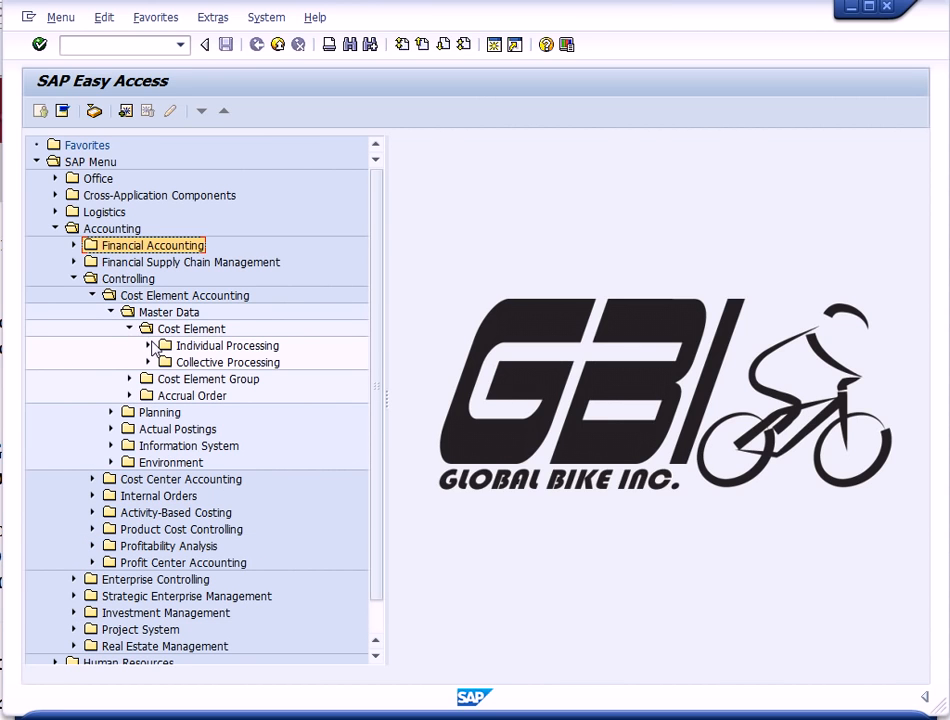
pyautogui.click(148, 345)
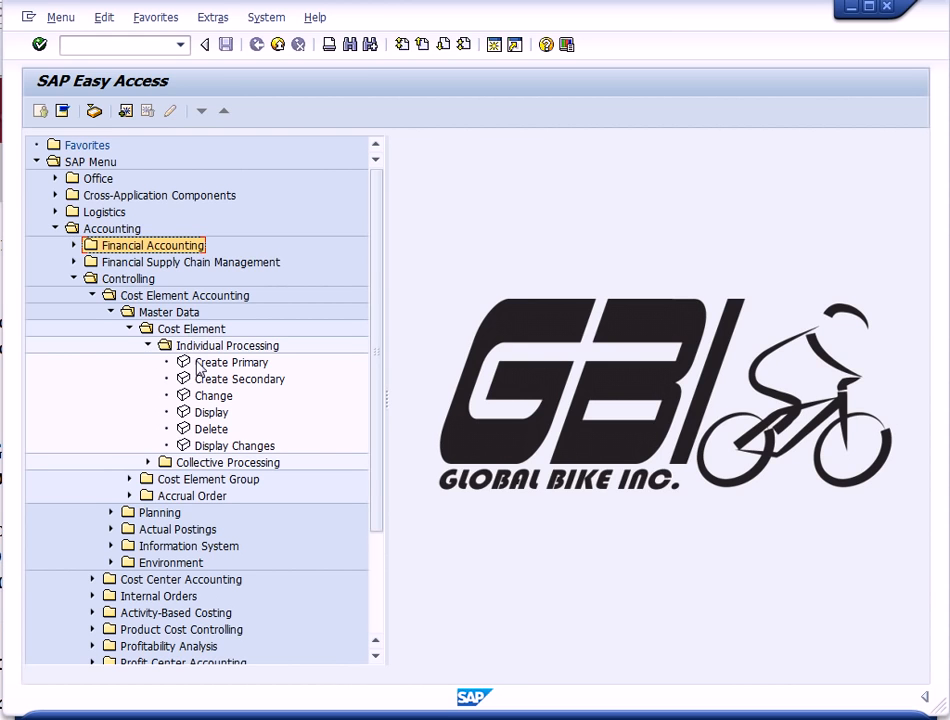
pyautogui.click(197, 365)
pyautogui.doubleClick(197, 365)
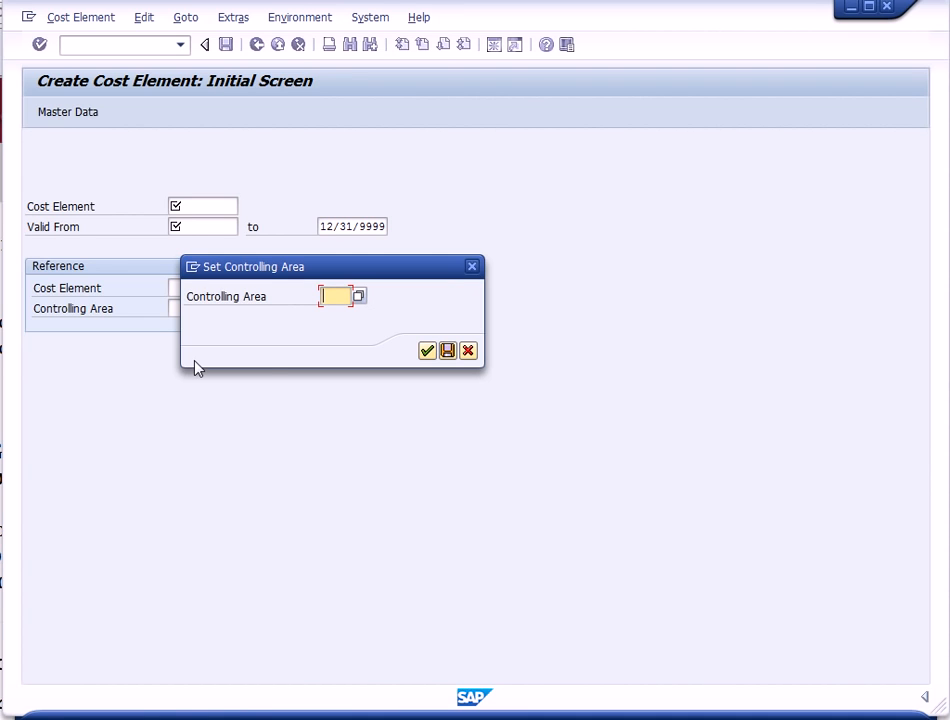
# - Set the controlling area to NA00 from the list of controlling areas
pyautogui.click(358, 297)
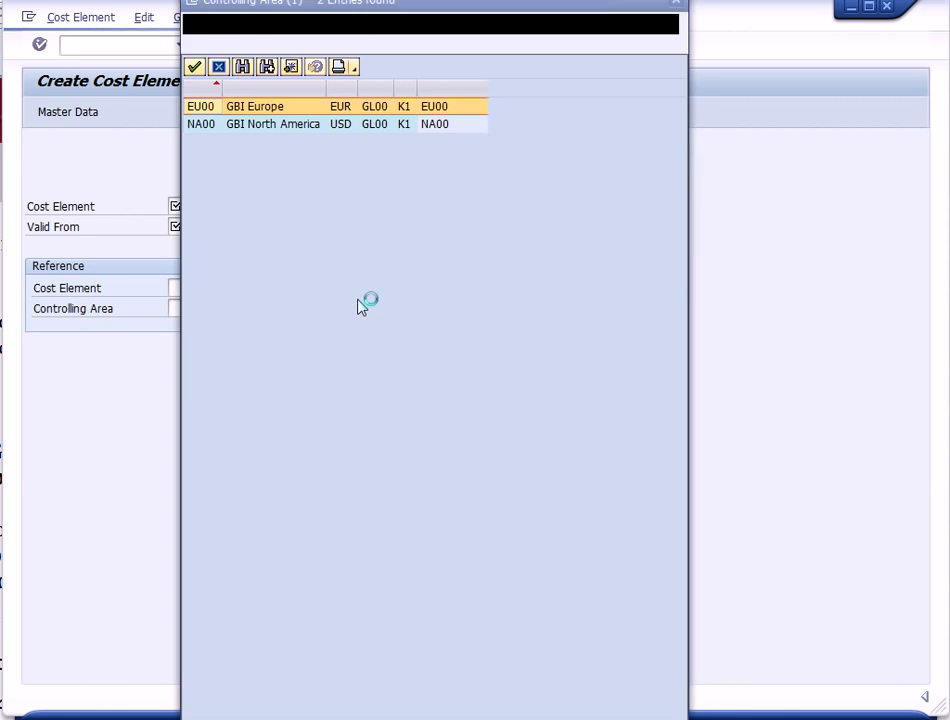
pyautogui.doubleClick(283, 129)
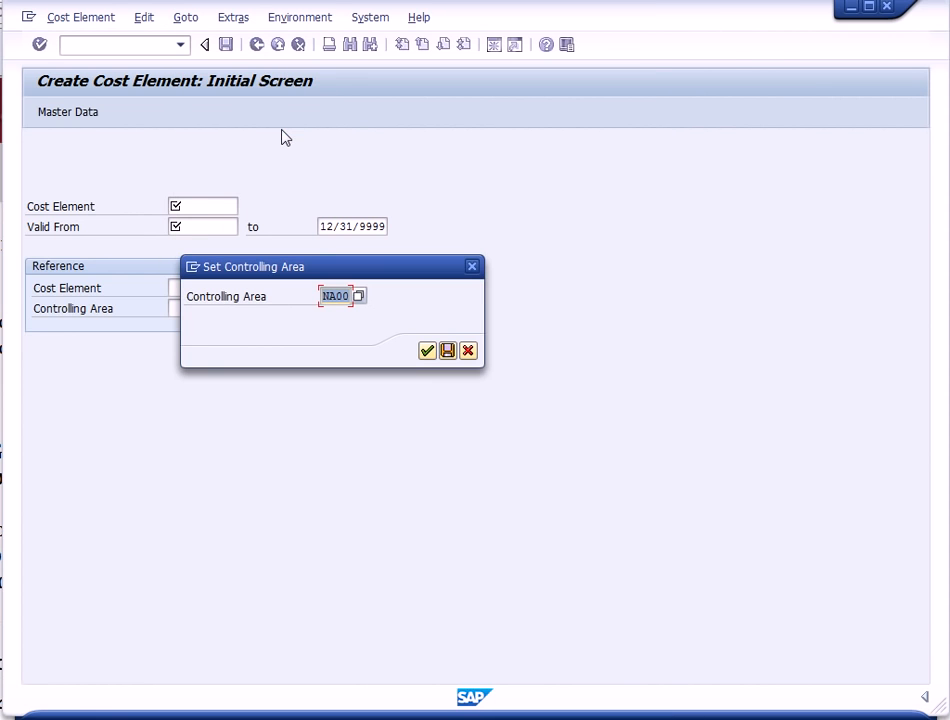
pyautogui.click(427, 350)
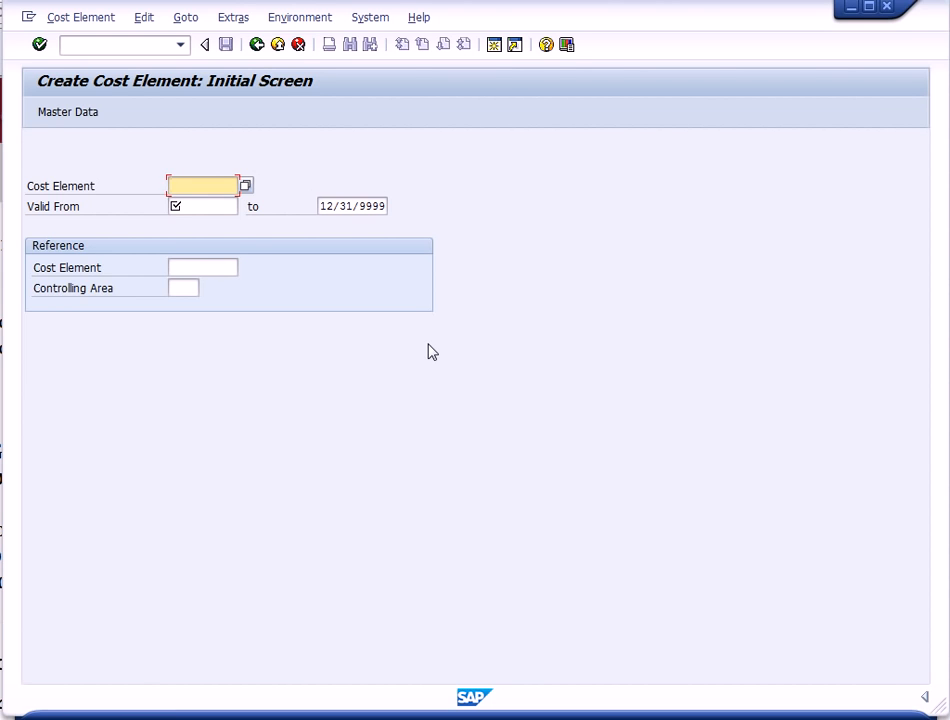
# - Enter cost element 750005 with a valid-from date of 03/01/2014 picked from the calendar
pyautogui.write('750005')
pyautogui.click(210, 207)
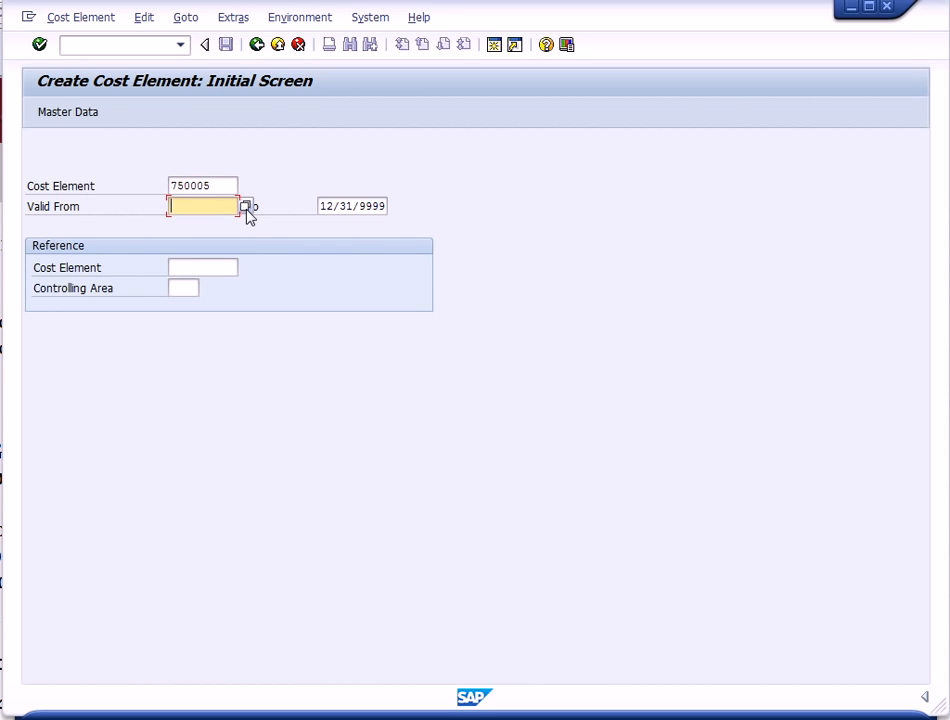
pyautogui.click(246, 207)
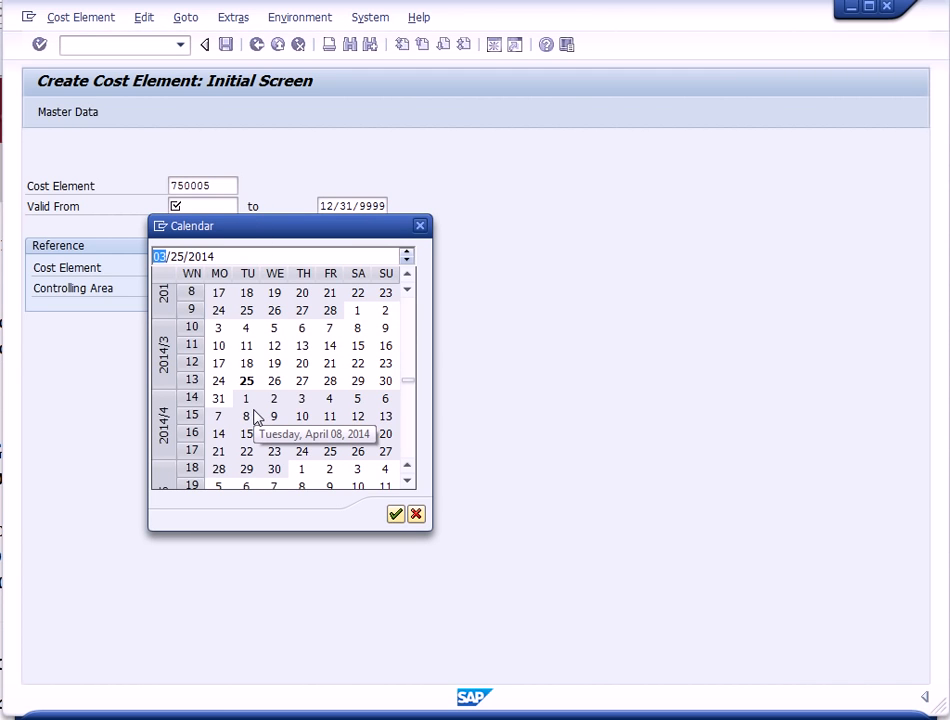
pyautogui.doubleClick(357, 313)
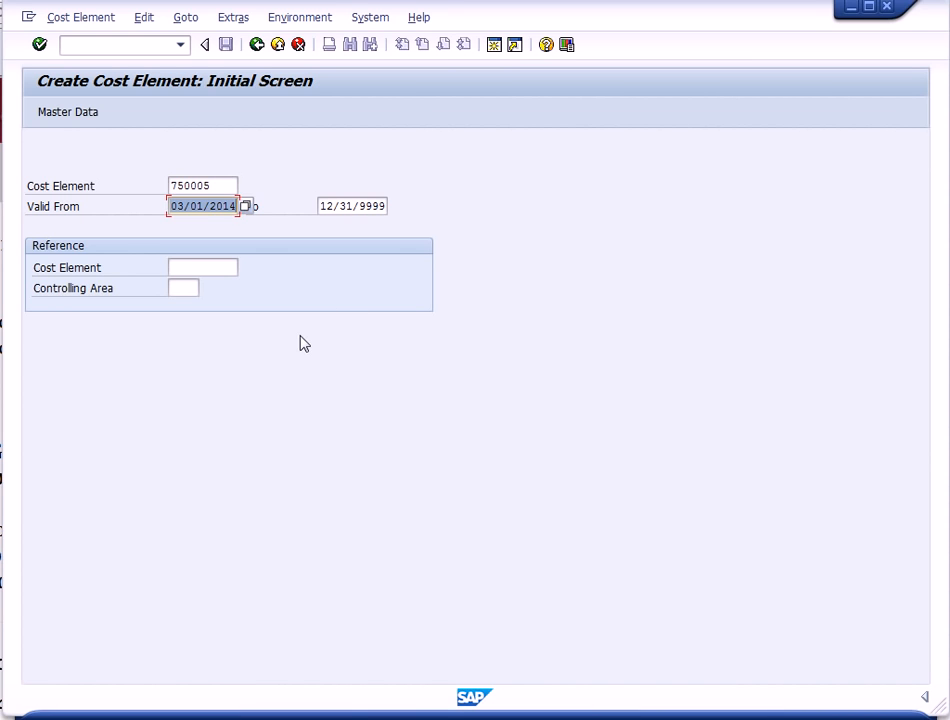
# - Reference cost element 740300 in controlling area NA00 and continue to the basic screen
pyautogui.click(212, 269)
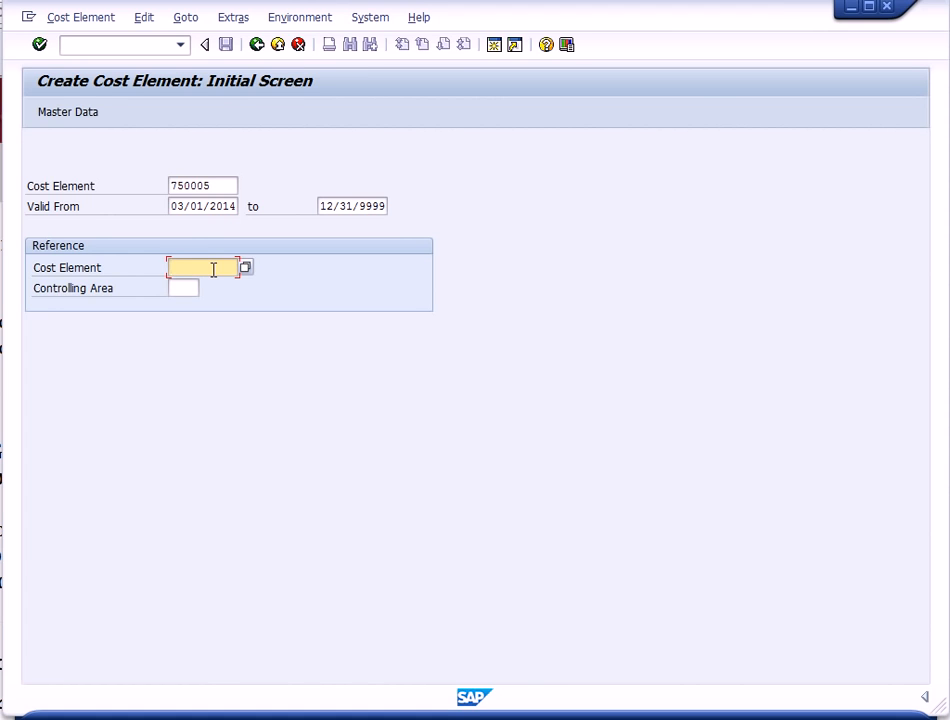
pyautogui.write('740300')
pyautogui.click(184, 287)
pyautogui.write('NA00')
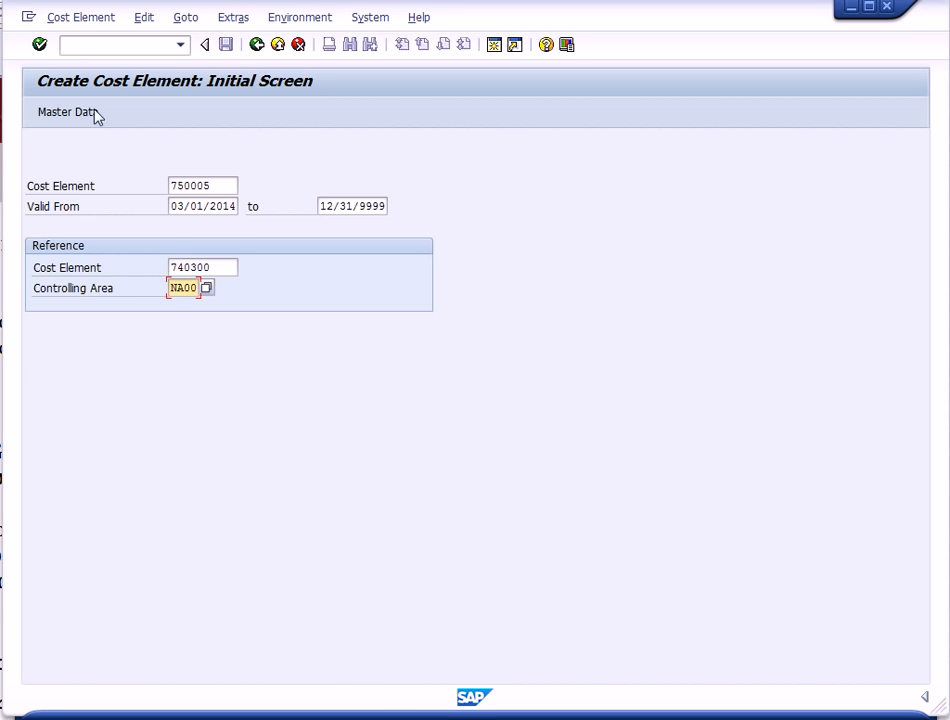
pyautogui.click(39, 46)
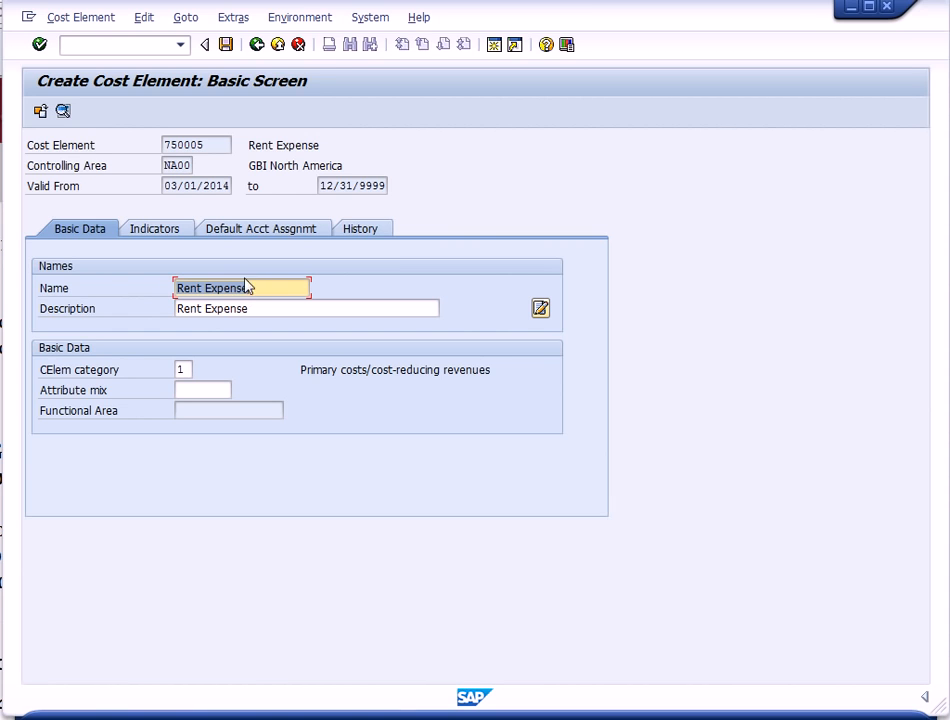
# - Set the cost element's name and description to Rent Expense 000 and save it
pyautogui.click(260, 288)
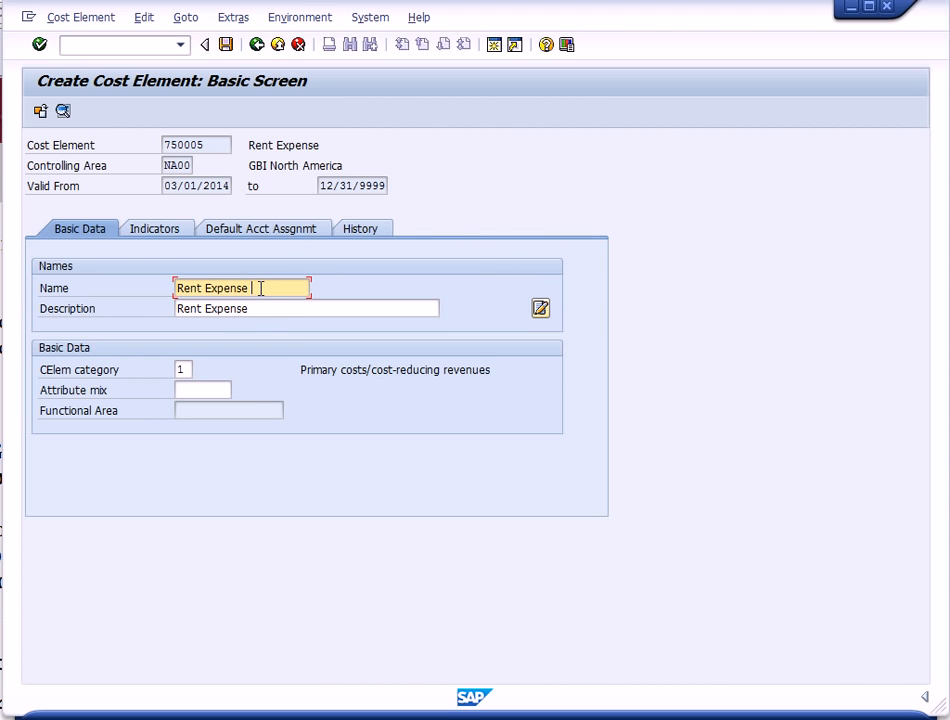
pyautogui.write('000')
pyautogui.write('00')
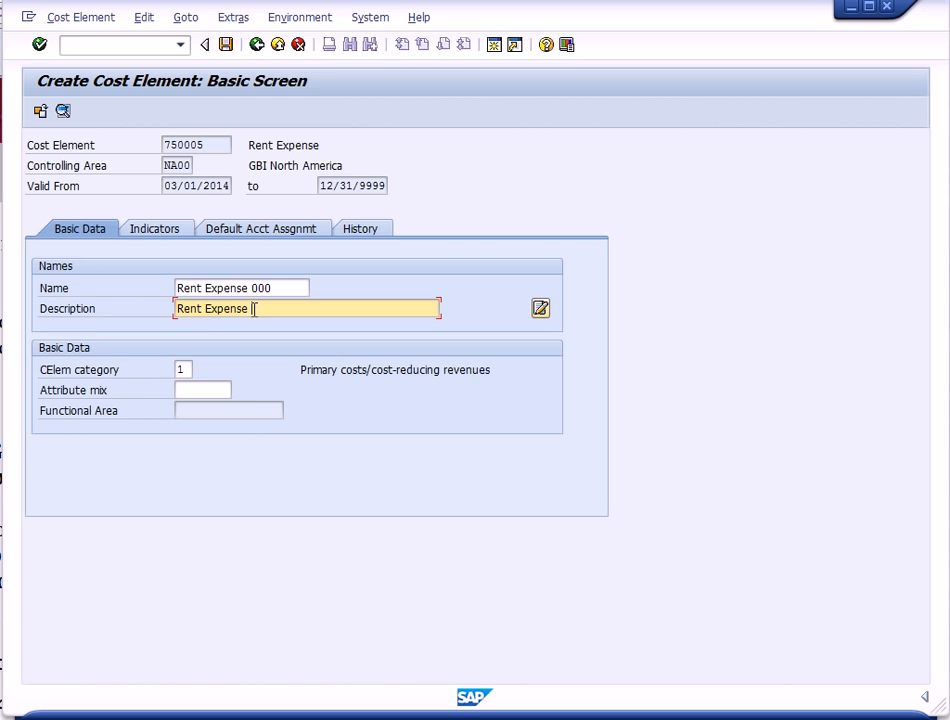
pyautogui.write('0')
pyautogui.click(226, 44)
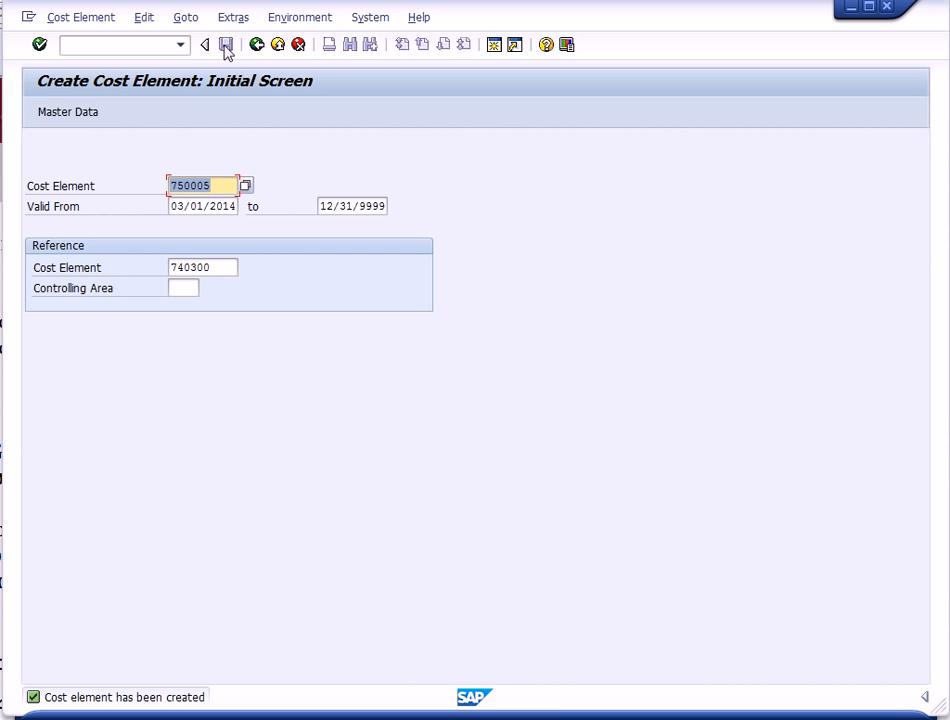
# - Leave cost element creation and open the Accounts Payable vendor master record creation transaction
pyautogui.click(279, 46)
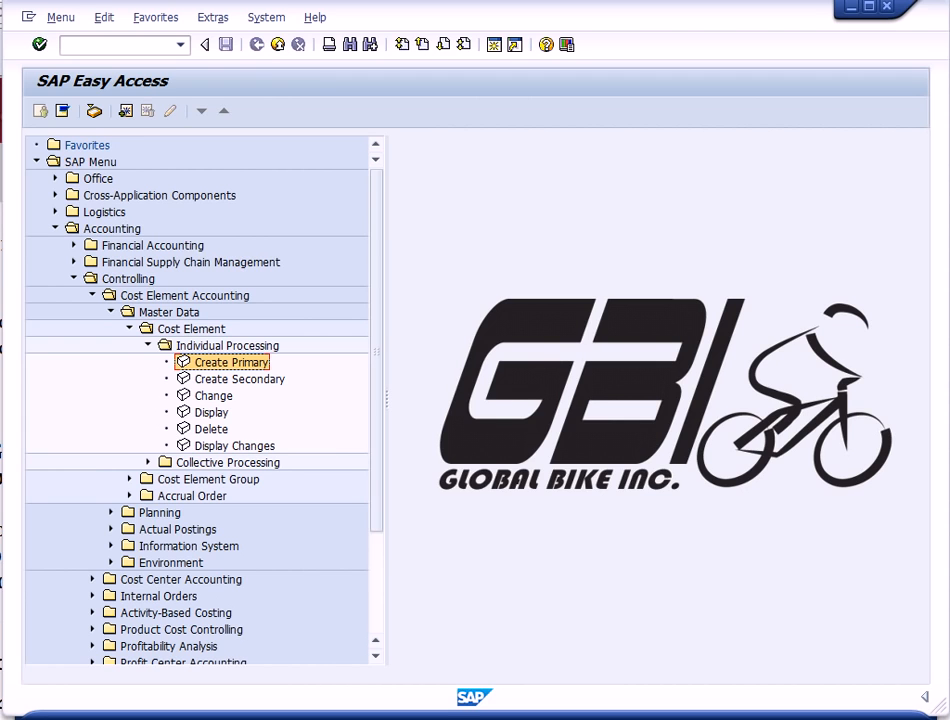
pyautogui.click(73, 279)
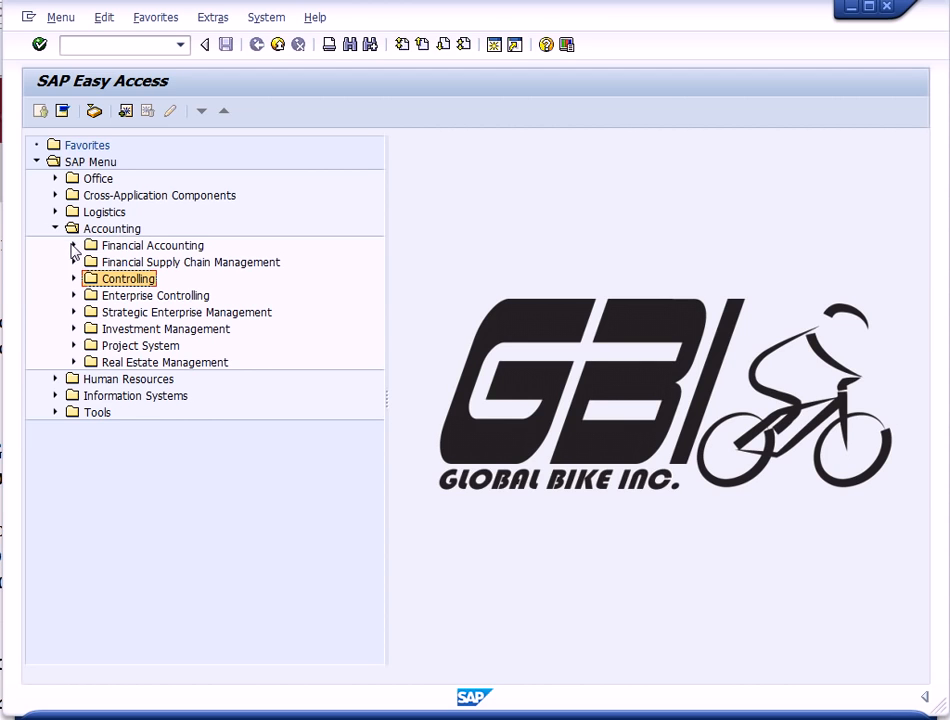
pyautogui.click(73, 246)
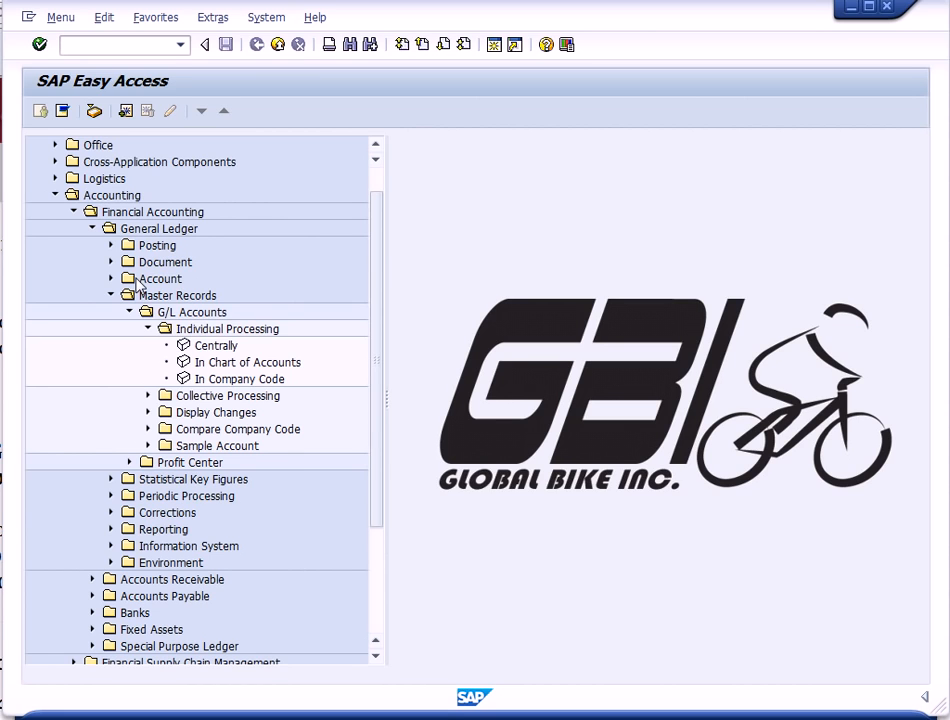
pyautogui.click(93, 229)
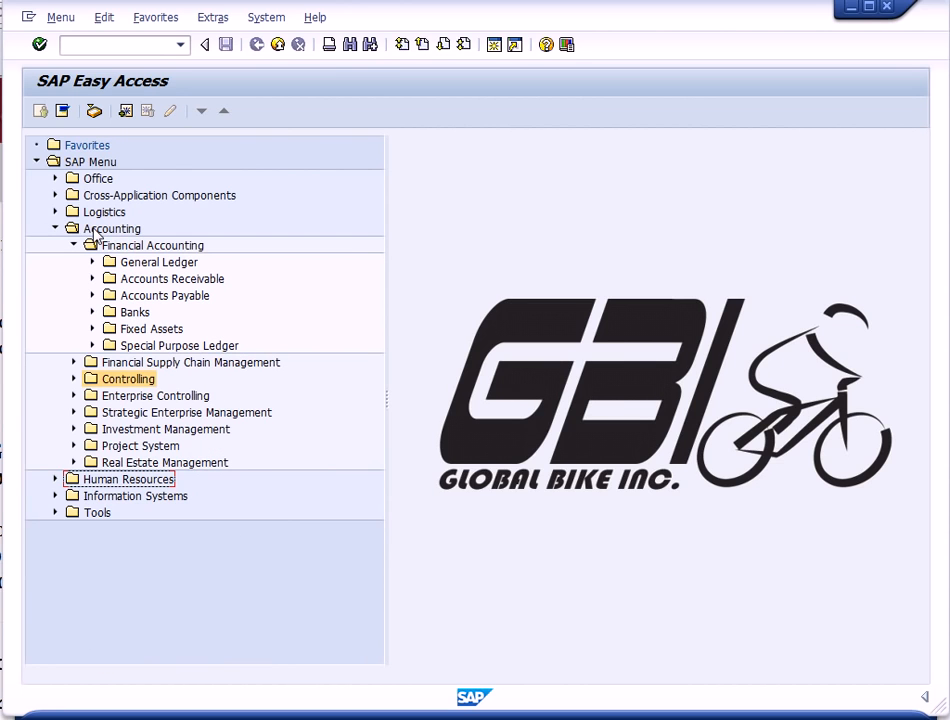
pyautogui.click(93, 296)
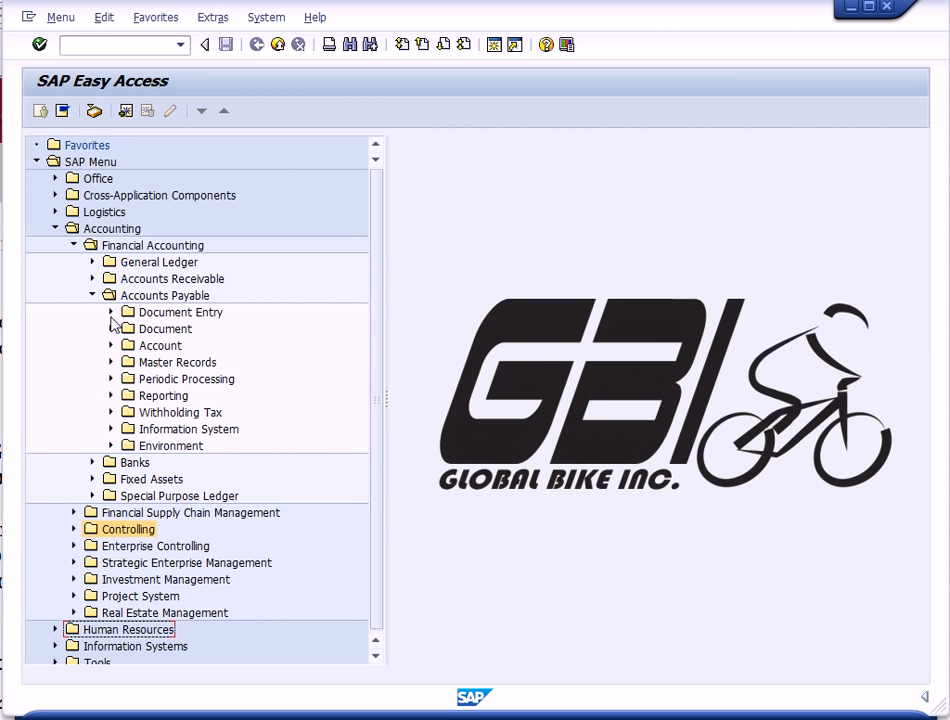
pyautogui.click(111, 362)
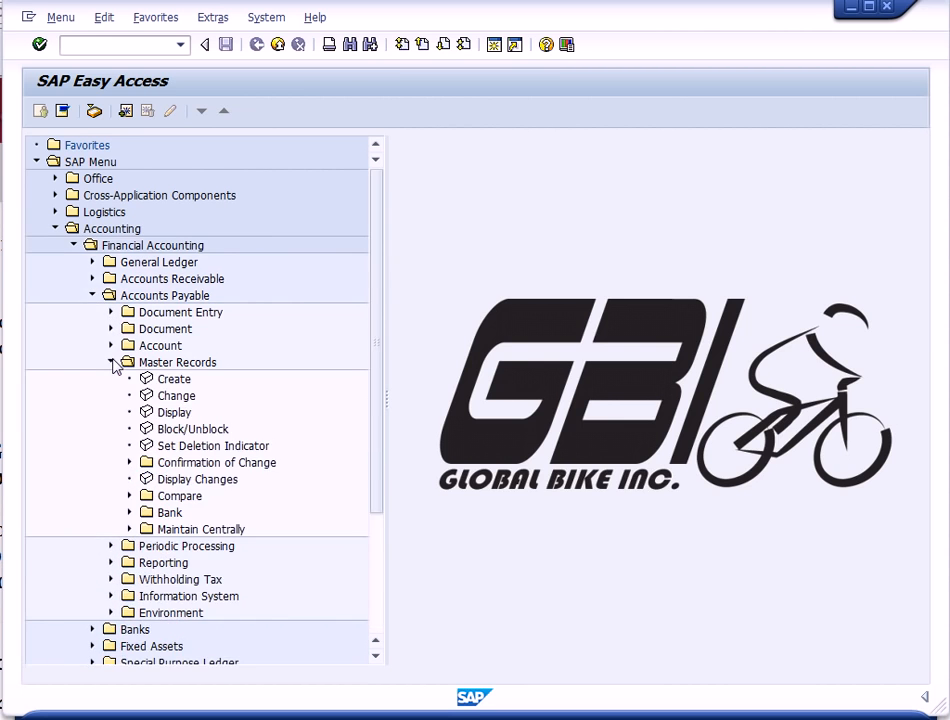
pyautogui.doubleClick(170, 381)
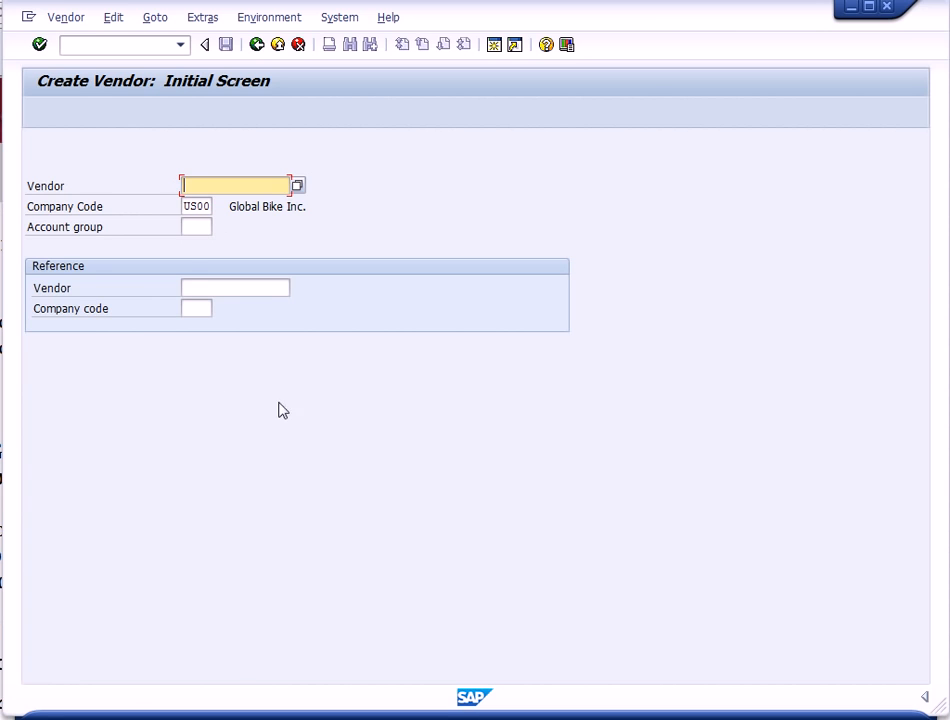
# - Set the vendor account group to KRED from the list of vendor account groups
pyautogui.click(191, 229)
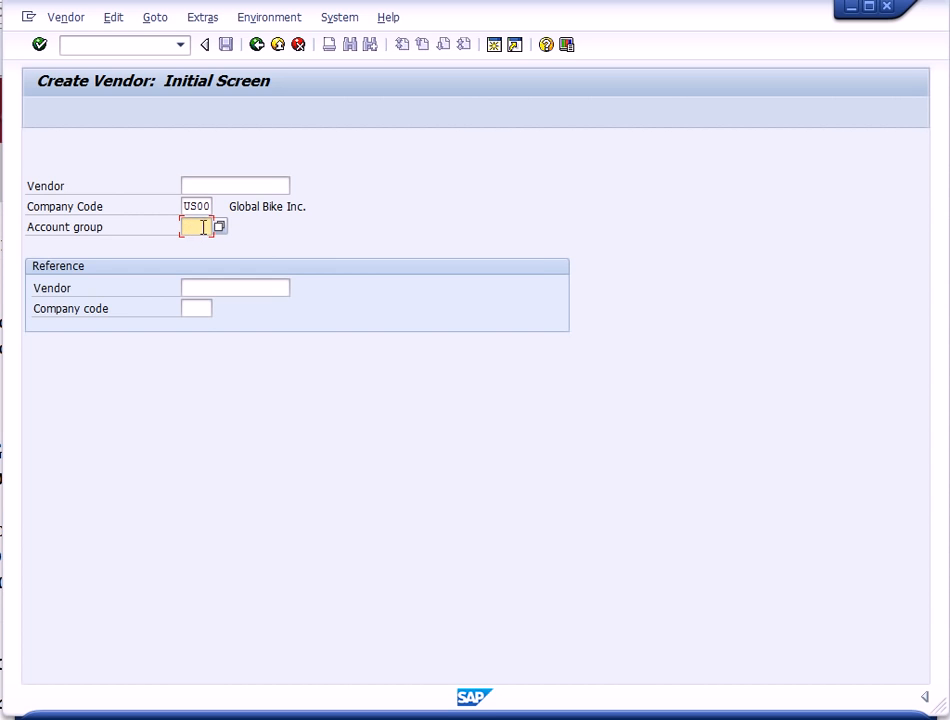
pyautogui.click(220, 229)
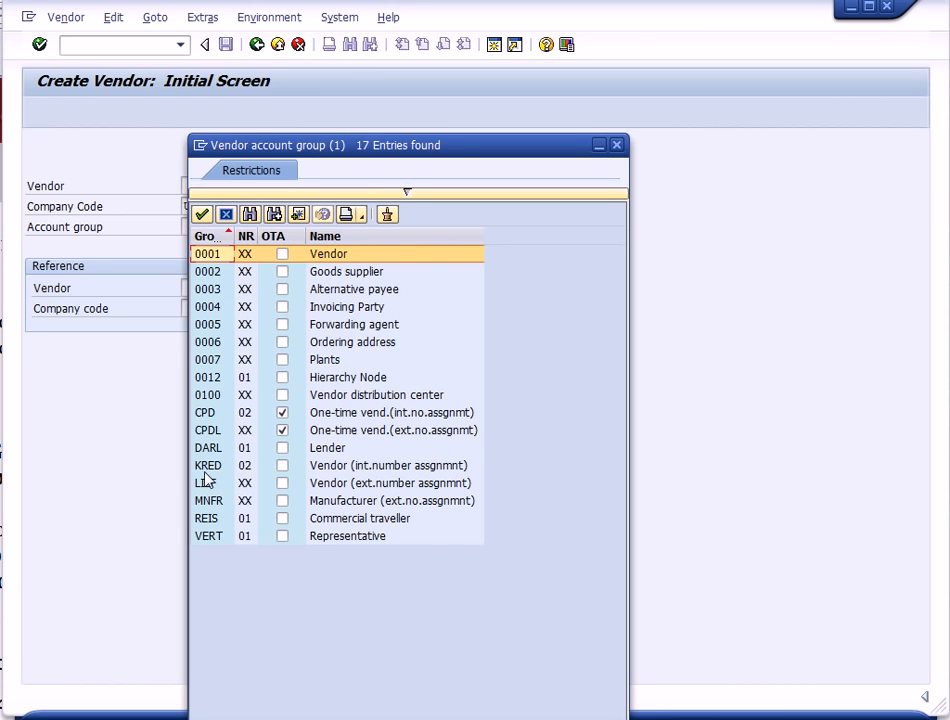
pyautogui.doubleClick(331, 473)
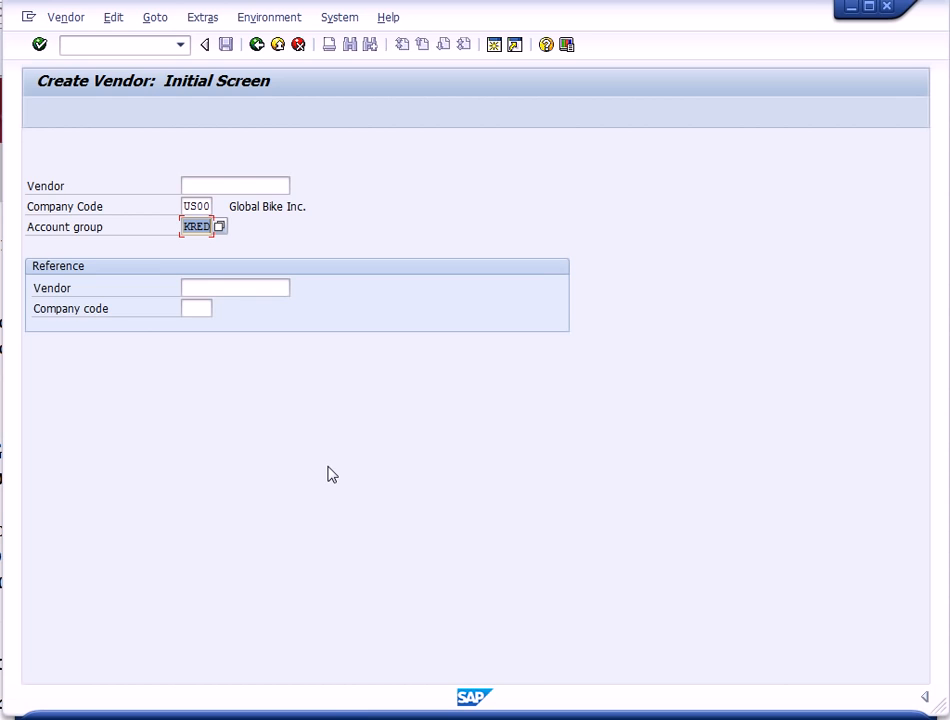
# - Reference vendor 105000 in company code US00 and continue to the vendor address screen
pyautogui.click(202, 287)
pyautogui.write('105')
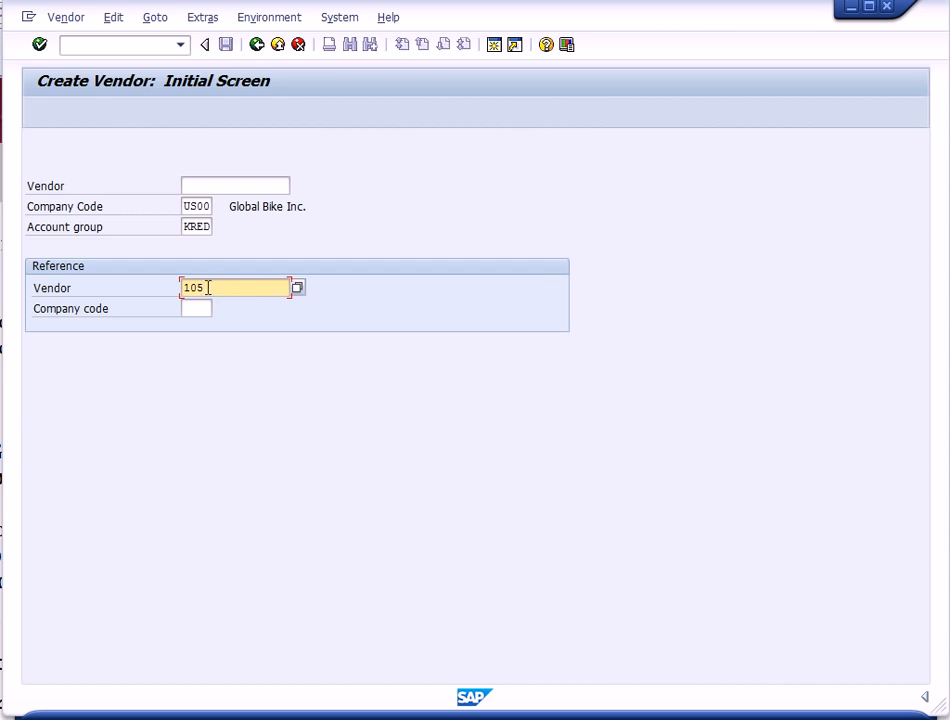
pyautogui.write('000')
pyautogui.click(197, 309)
pyautogui.write('U')
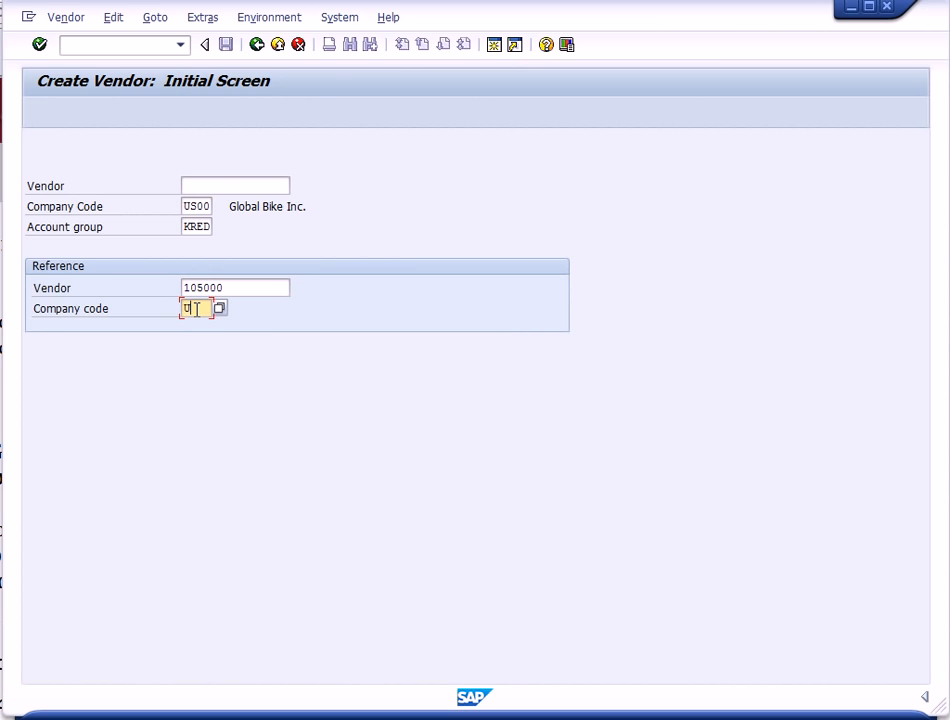
pyautogui.write('S00')
pyautogui.click(38, 49)
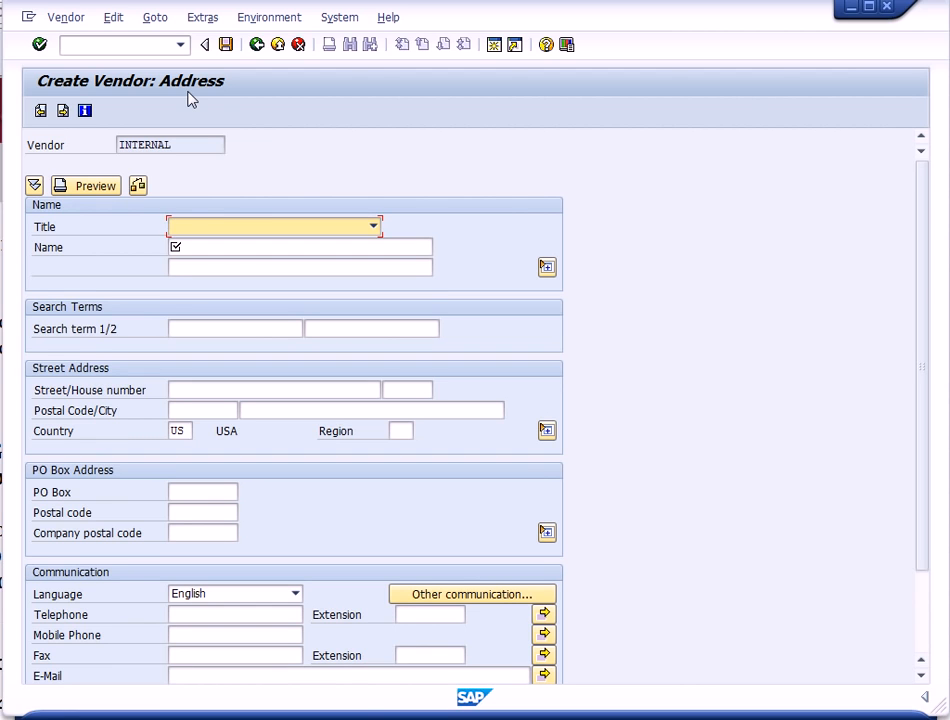
# - Enter the vendor name Cardinal Properties 000 and the search term 000
pyautogui.click(214, 246)
pyautogui.write('cAR')
pyautogui.press('BackSpace')
pyautogui.press('BackSpace')
pyautogui.press('BackSpace')
pyautogui.write('Cardina')
pyautogui.write('l H')
pyautogui.write('ropert')
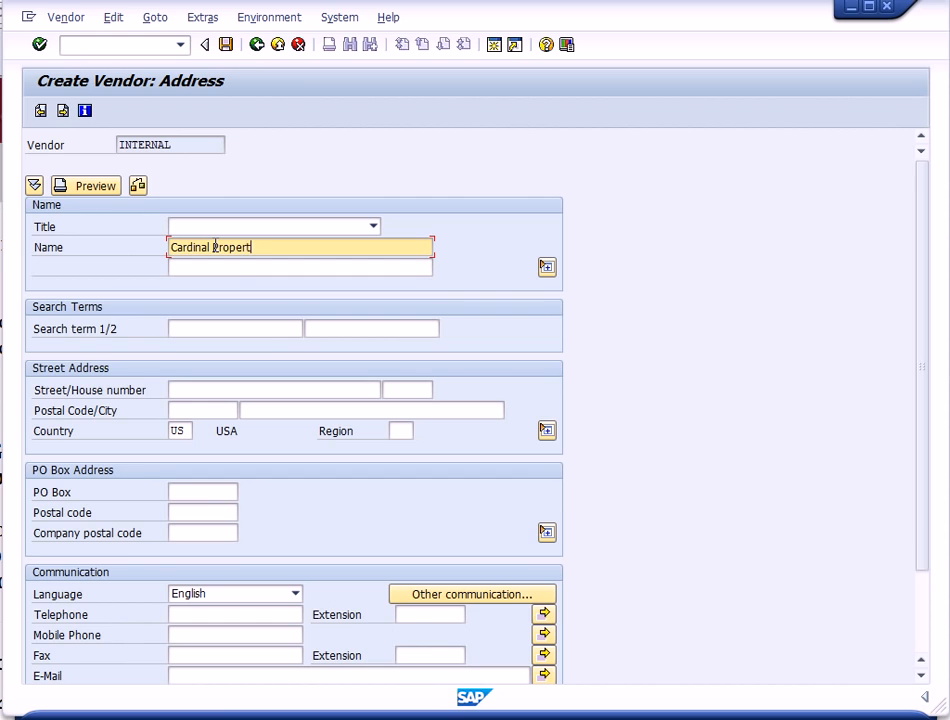
pyautogui.write('ies 000')
pyautogui.click(189, 330)
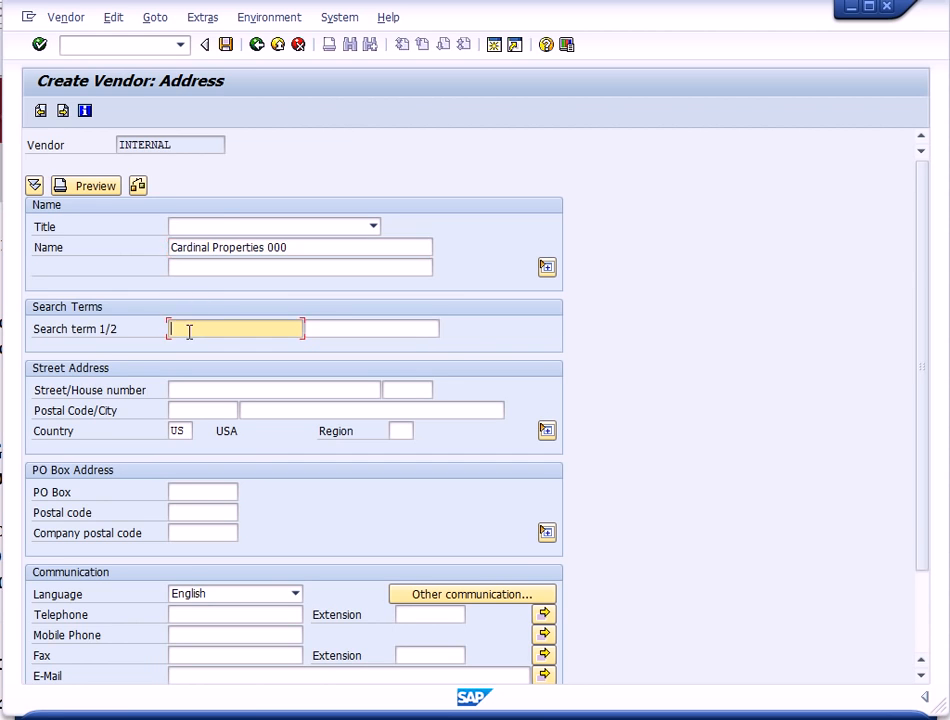
pyautogui.write('000')
# - Enter postal code 55347, city Eden Prairie and region MN, then continue to the control screen
pyautogui.click(186, 407)
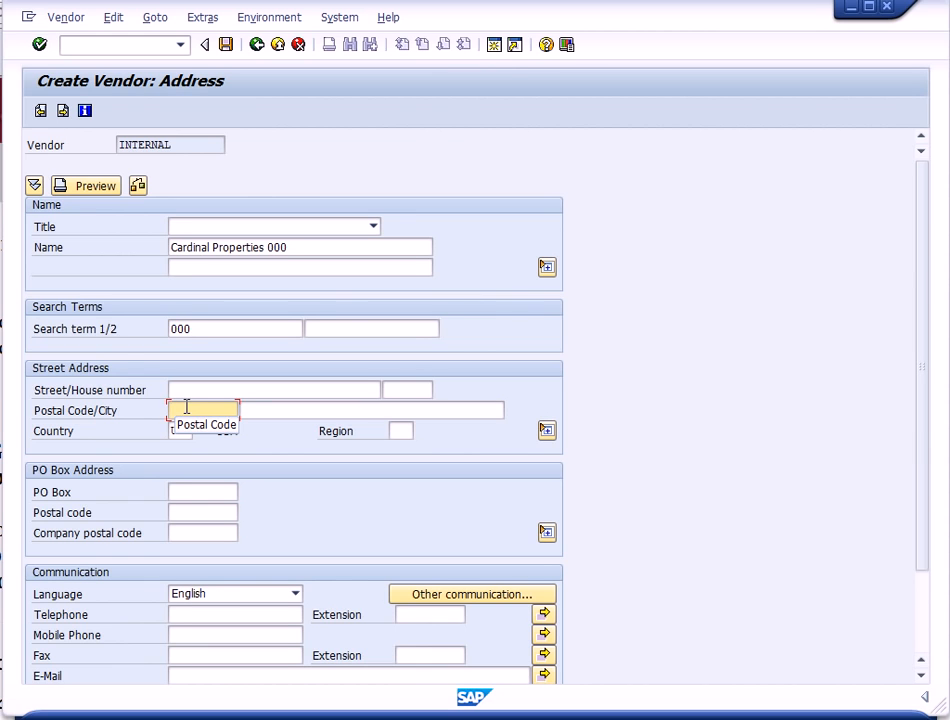
pyautogui.write('553')
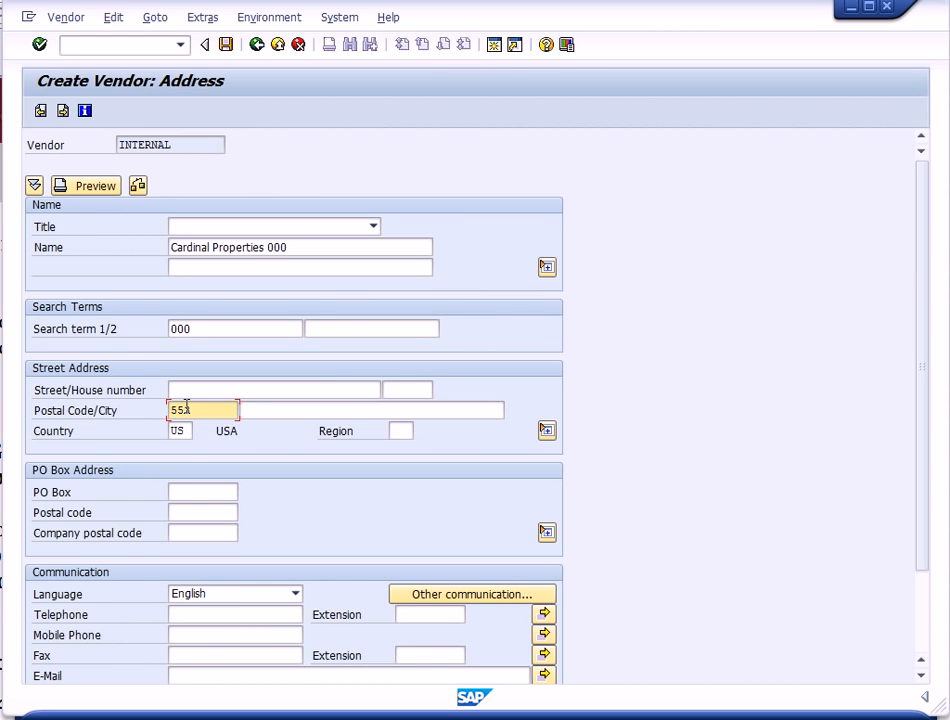
pyautogui.write('47')
pyautogui.click(254, 406)
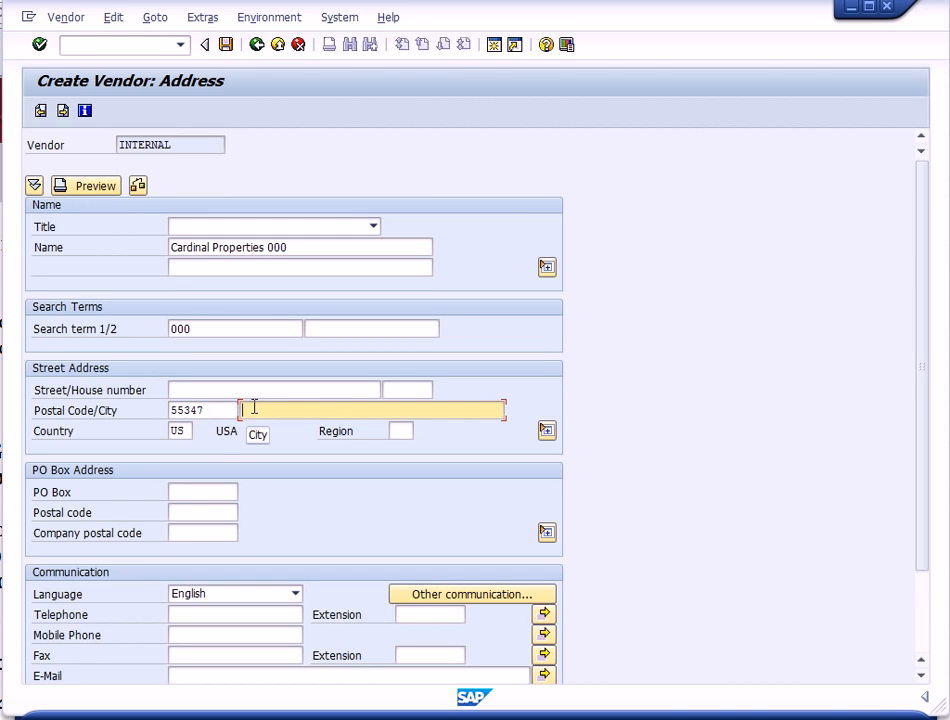
pyautogui.write('Eden Prairie')
pyautogui.click(400, 430)
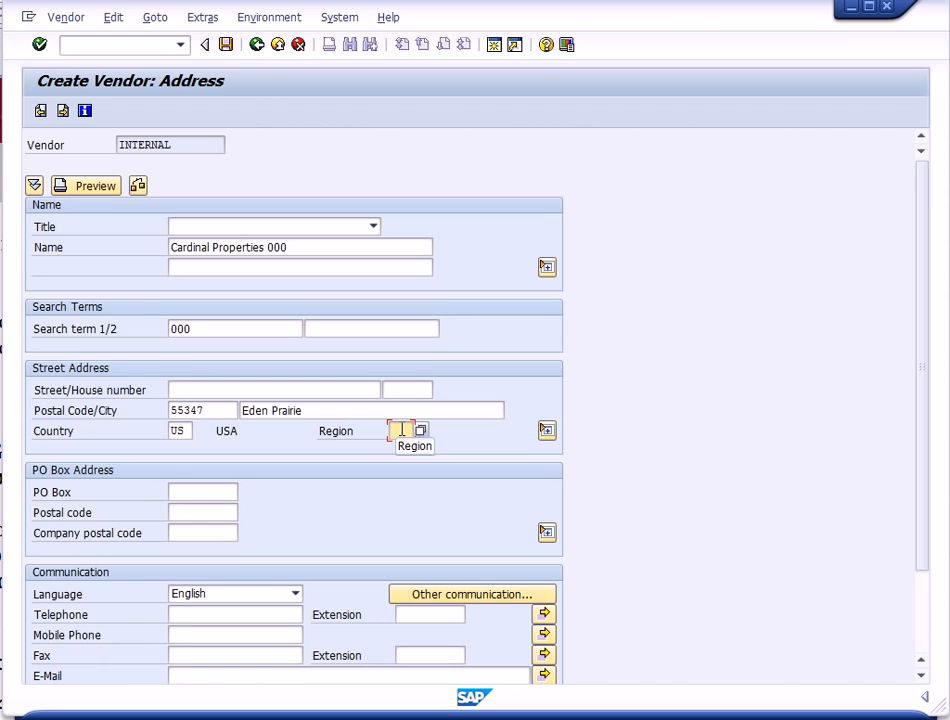
pyautogui.write('M')
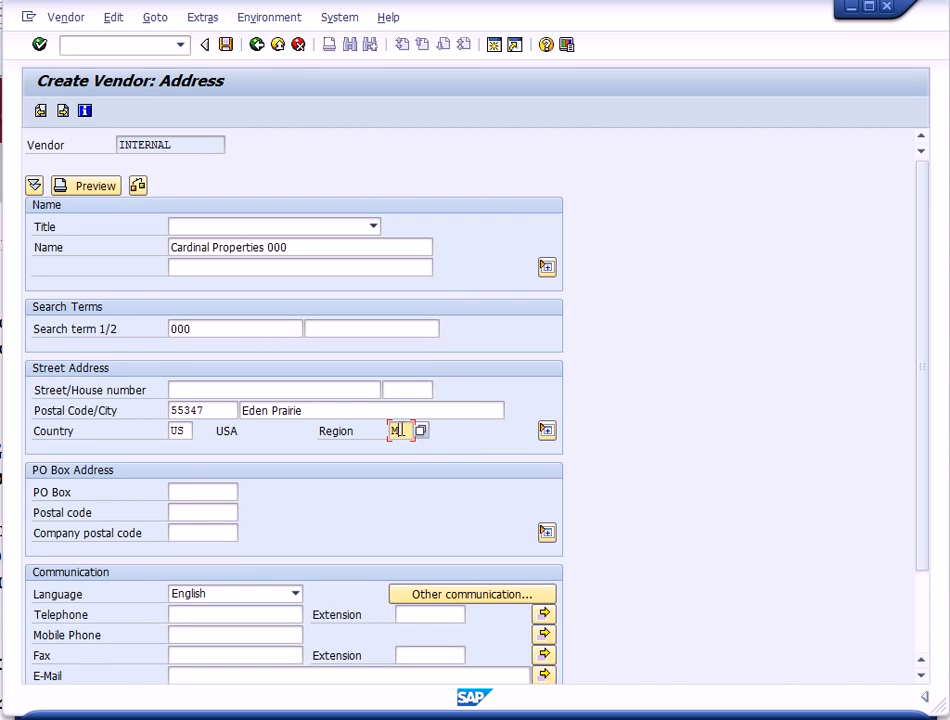
pyautogui.write('N')
pyautogui.click(40, 44)
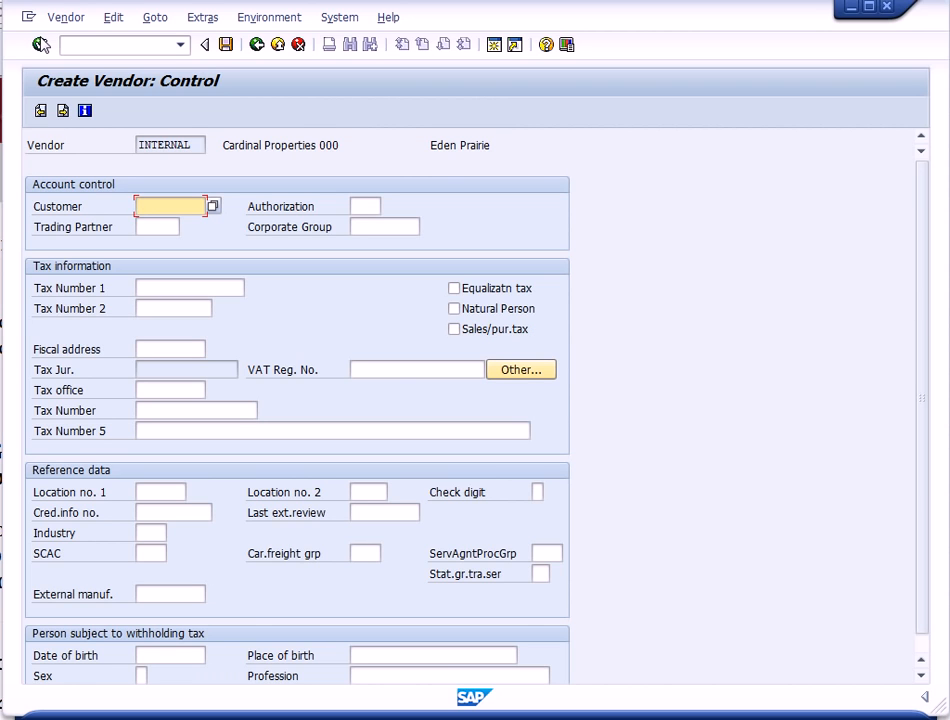
# - Continue past the control data and set the reconciliation account to 110005
pyautogui.click(40, 45)
pyautogui.click(40, 45)
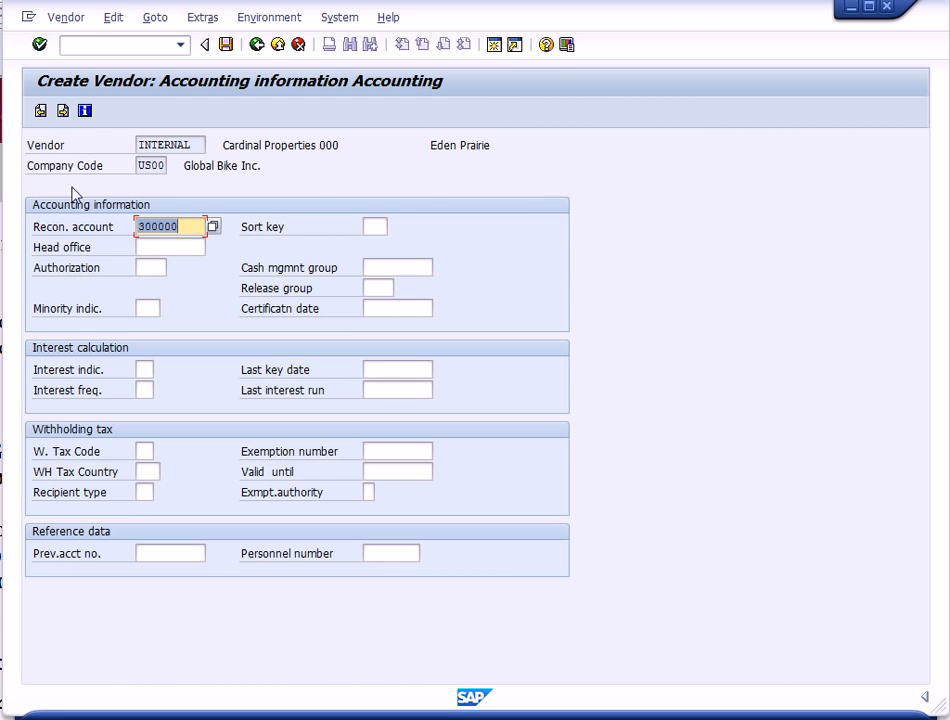
pyautogui.moveTo(182, 228); pyautogui.dragTo(115, 227)
pyautogui.write('110005')
pyautogui.click(41, 46)
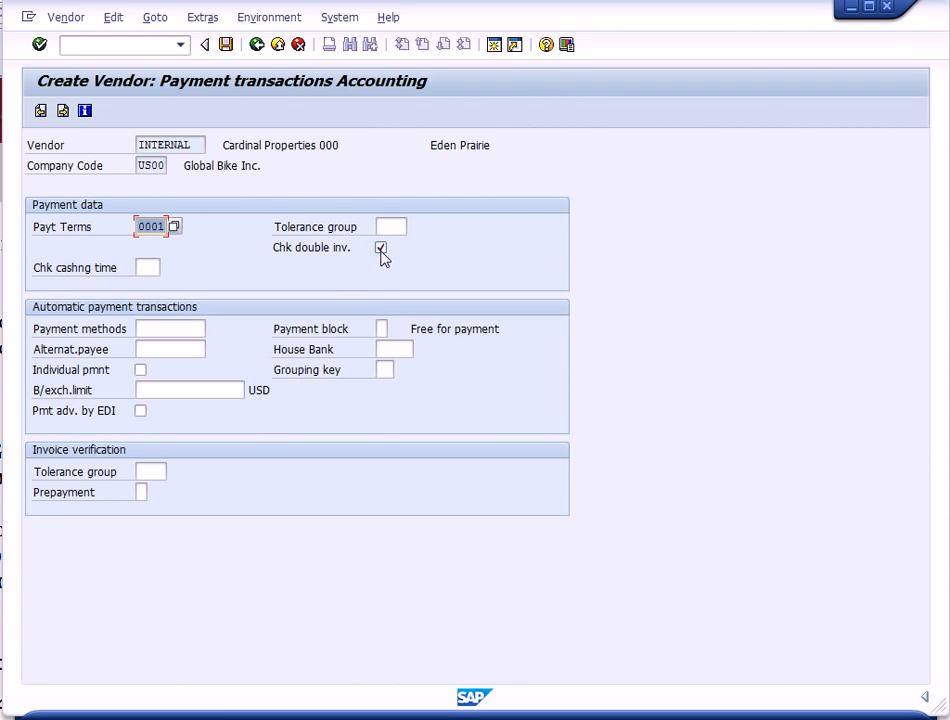
# - Save the new vendor master record and exit the vendor creation transaction
pyautogui.click(226, 45)
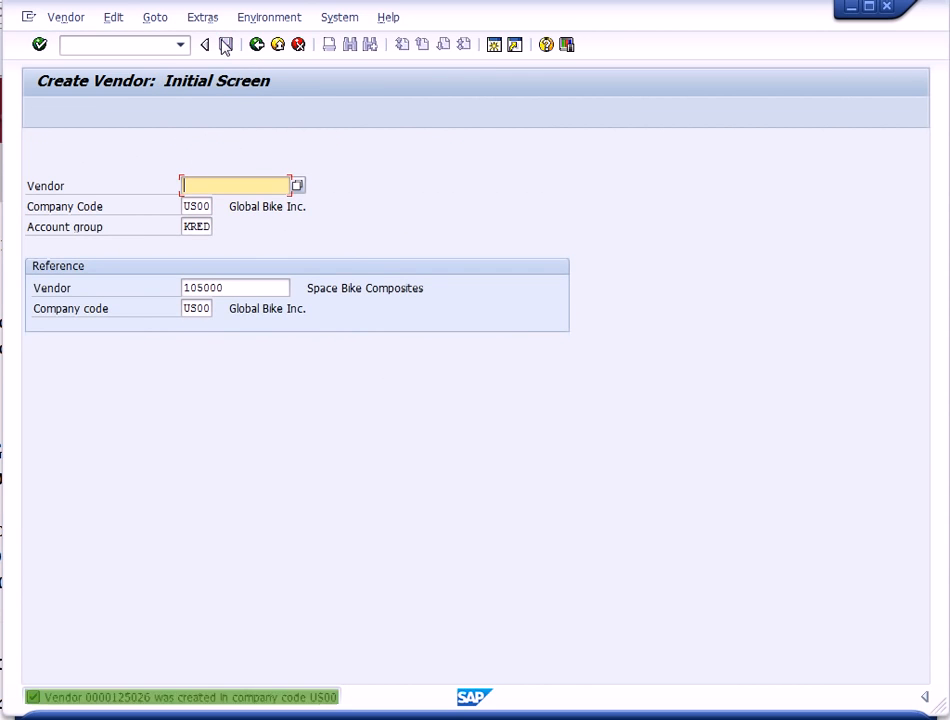
pyautogui.click(279, 45)
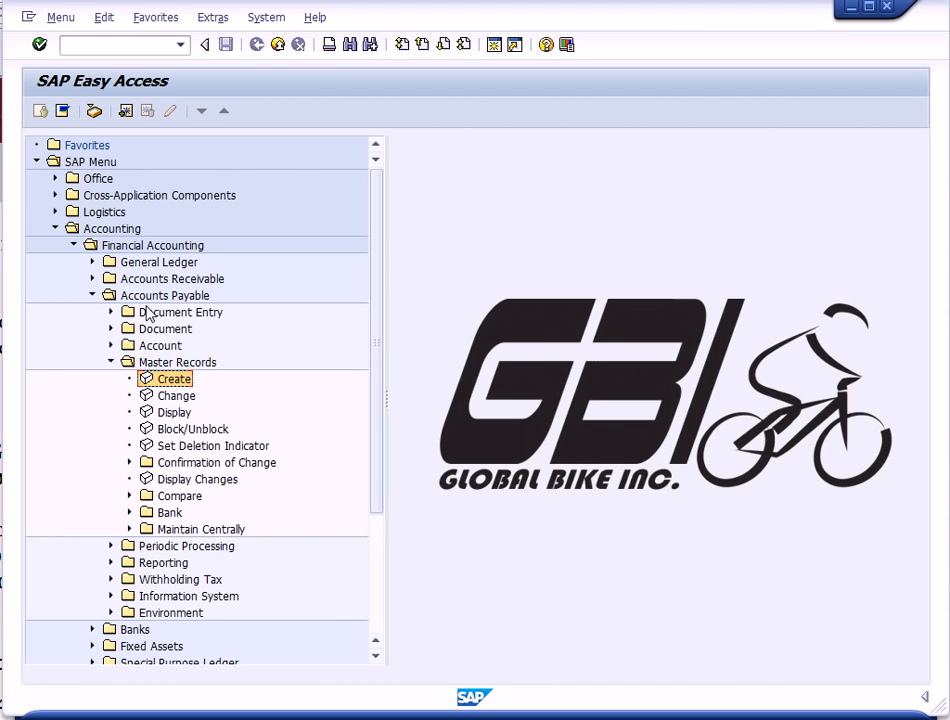
# - Open the Accounts Payable vendor invoice entry transaction
pyautogui.click(112, 363)
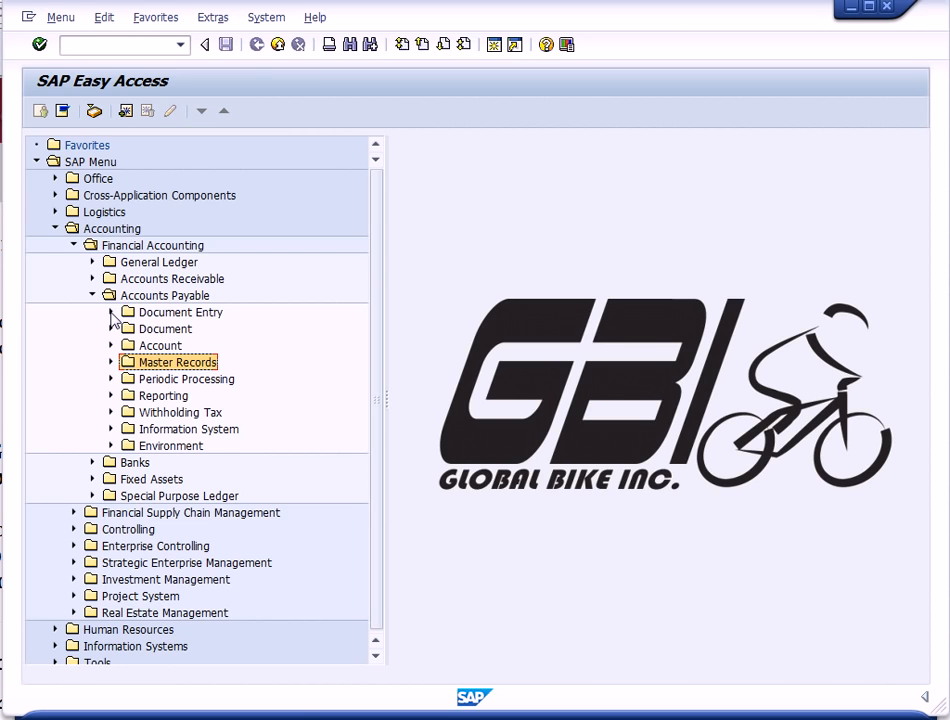
pyautogui.click(111, 313)
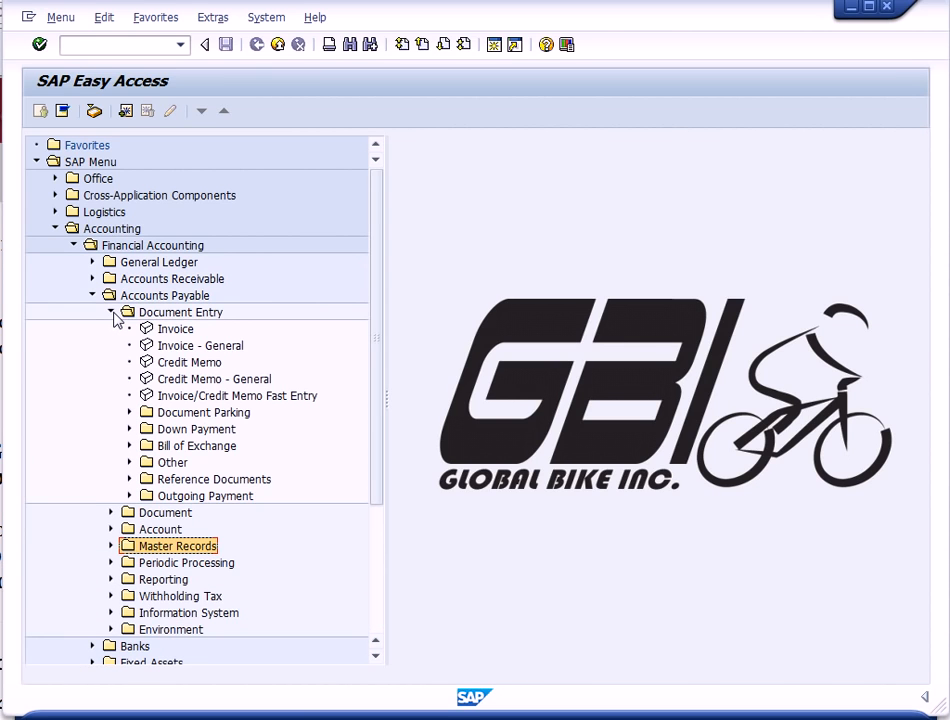
pyautogui.doubleClick(176, 334)
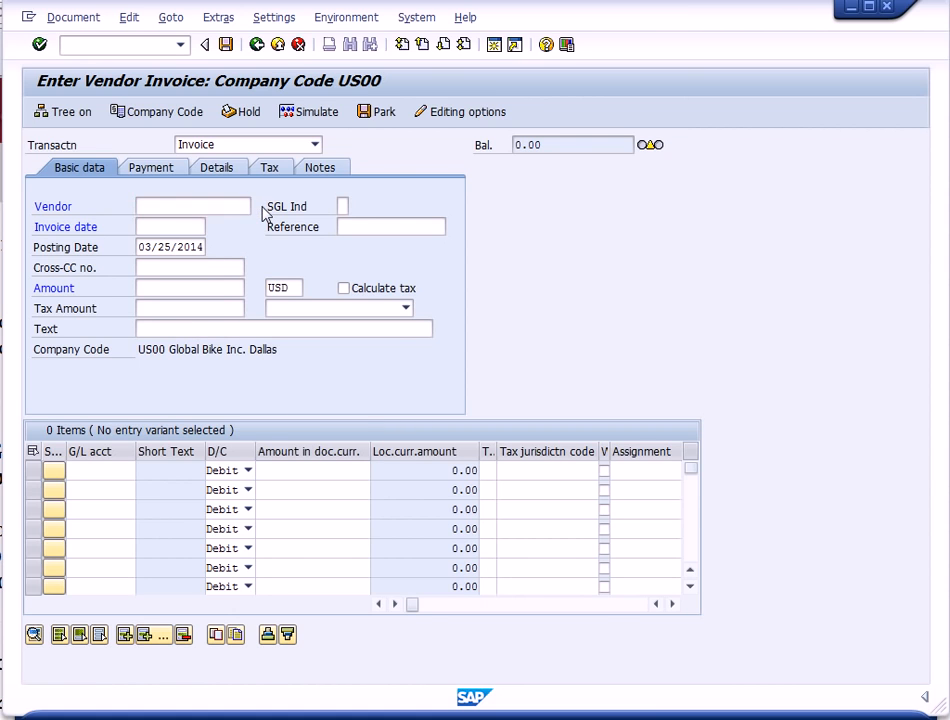
# - Look up vendors by search term 000 and select Cardinal Properties 000 as the invoice vendor
pyautogui.press('F4')
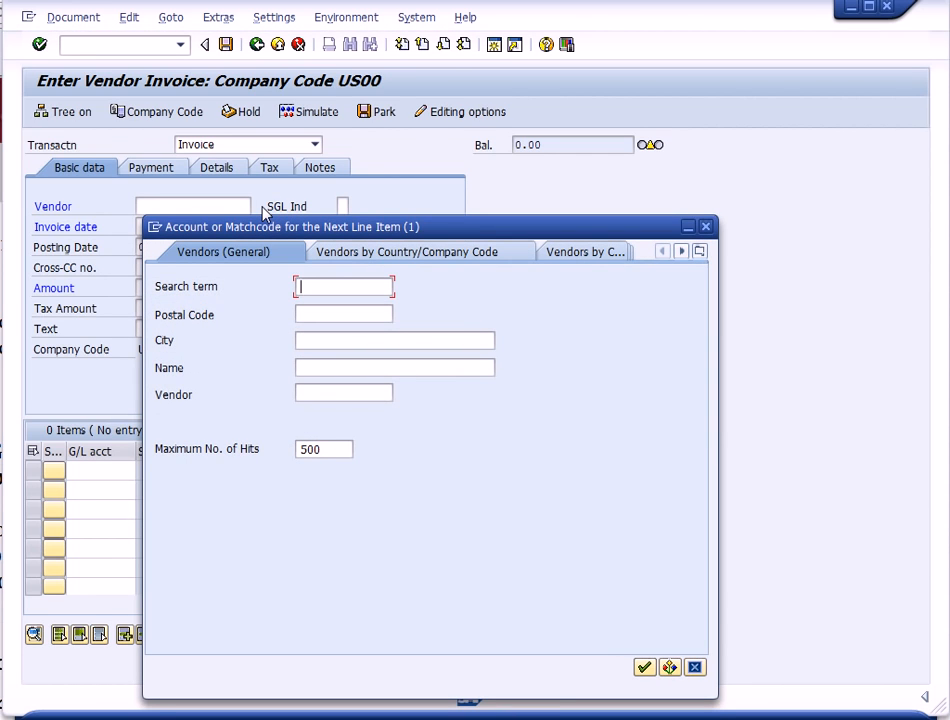
pyautogui.write('000')
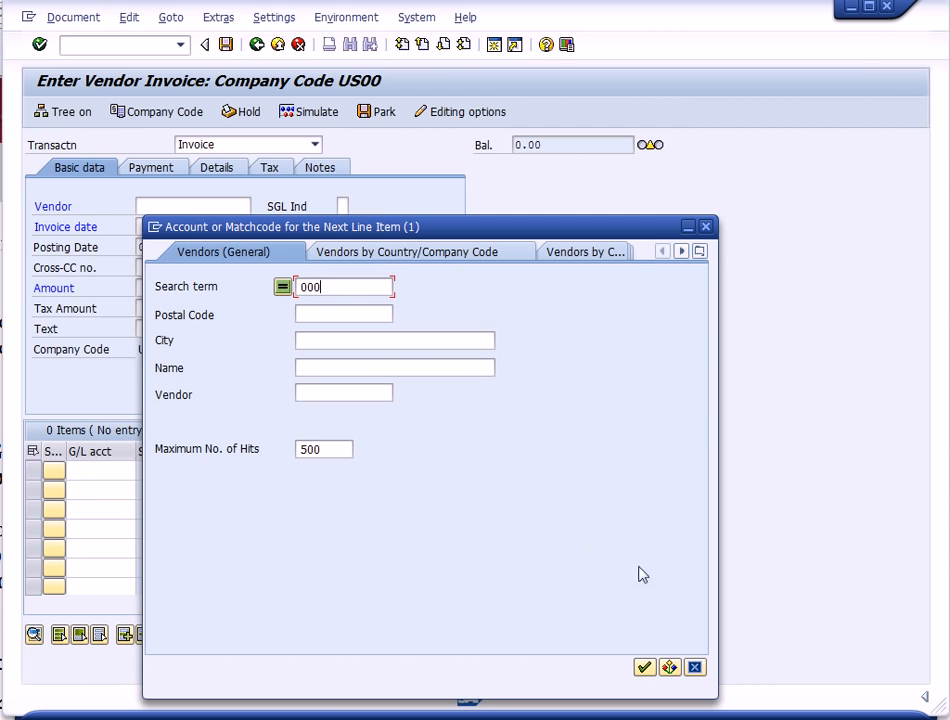
pyautogui.click(644, 667)
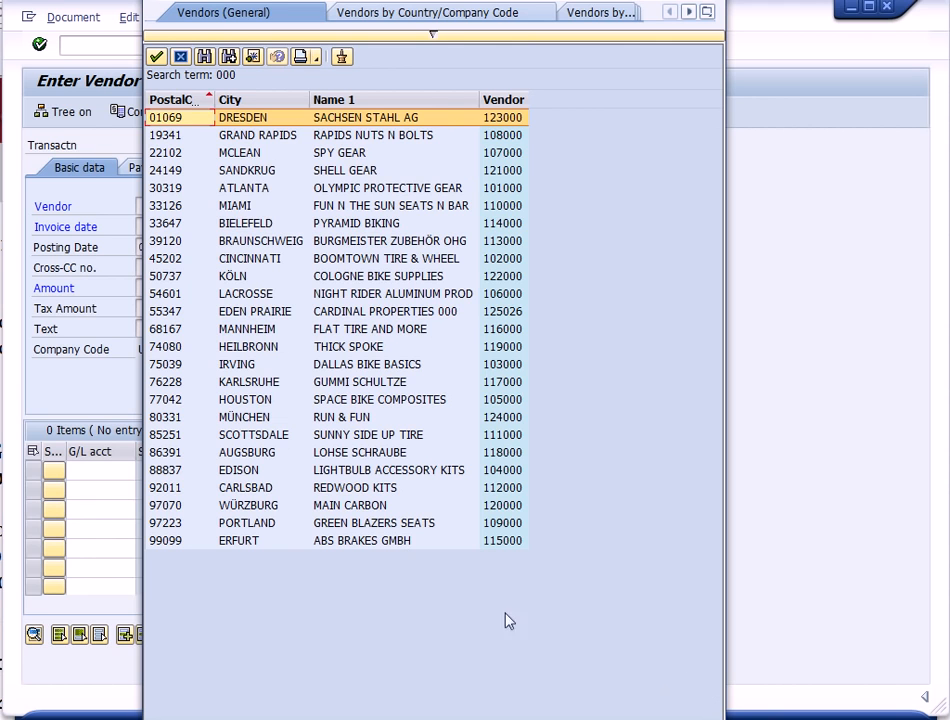
pyautogui.doubleClick(249, 315)
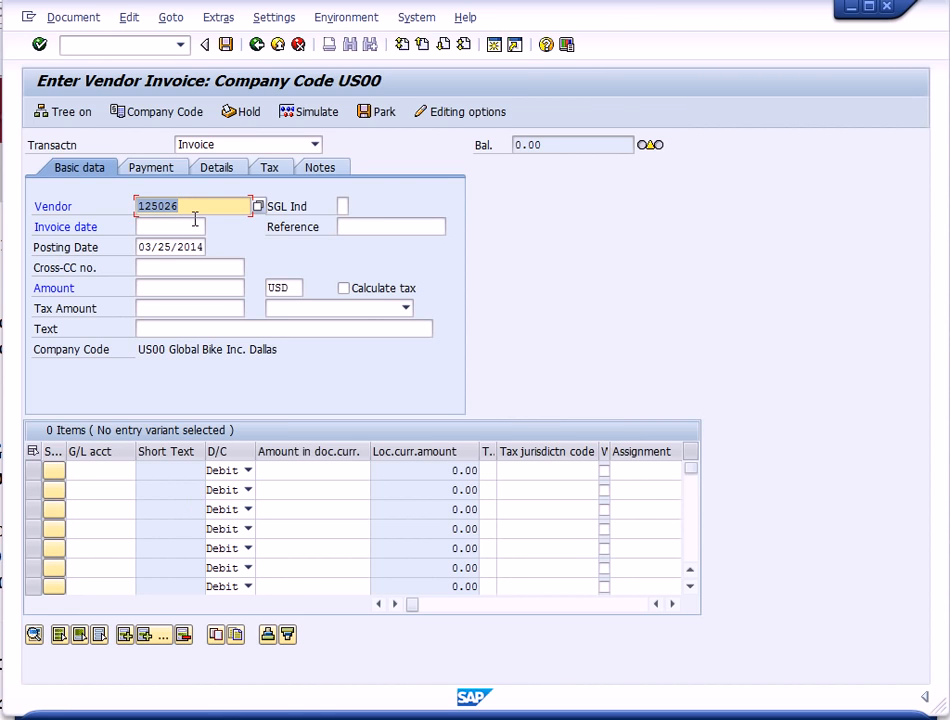
# - Set the invoice date to 03/25/2014 using the calendar
pyautogui.click(154, 226)
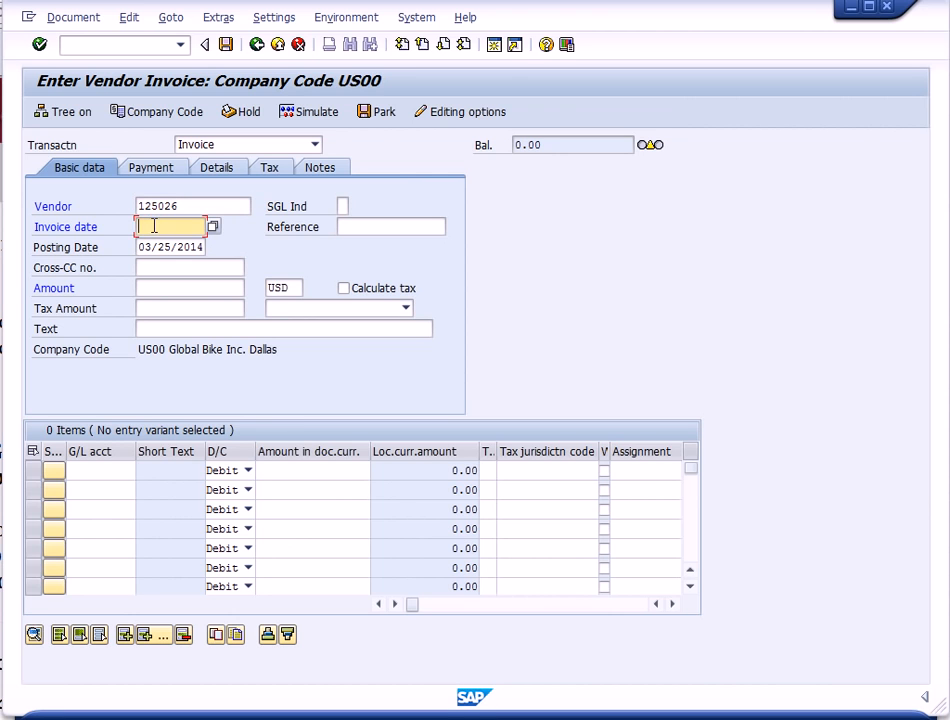
pyautogui.click(213, 227)
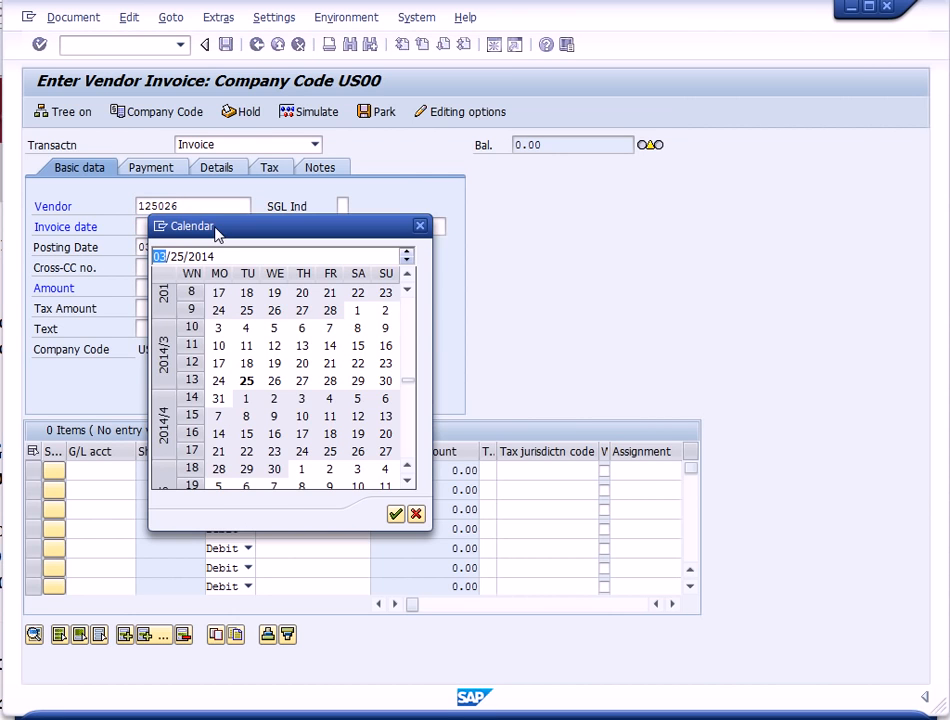
pyautogui.click(247, 385)
pyautogui.doubleClick(247, 385)
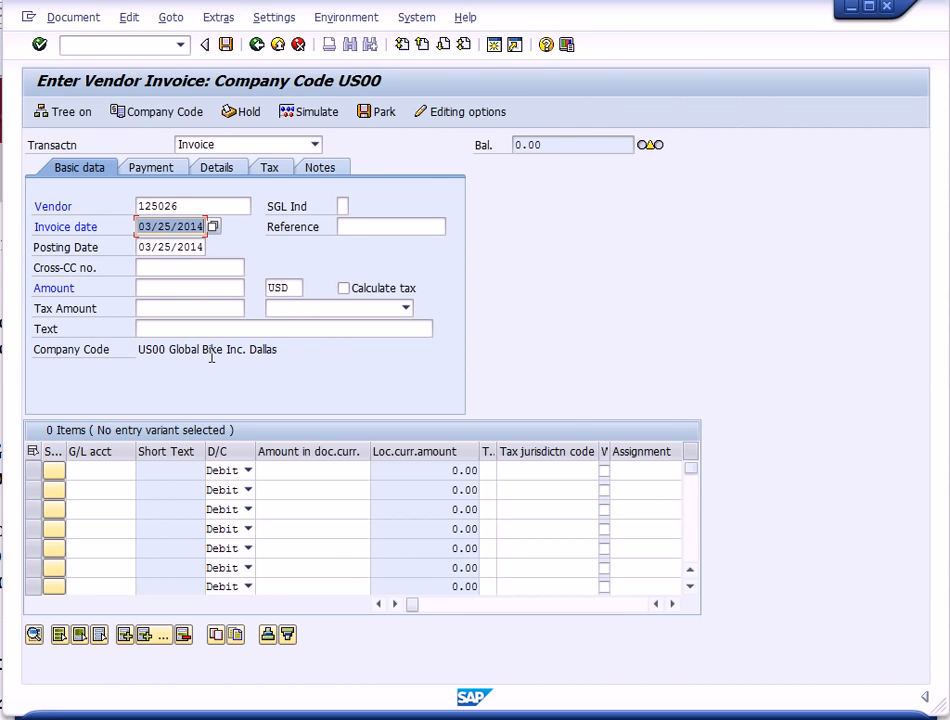
# - Enter the invoice amount 1500 USD
pyautogui.click(141, 288)
pyautogui.write('15')
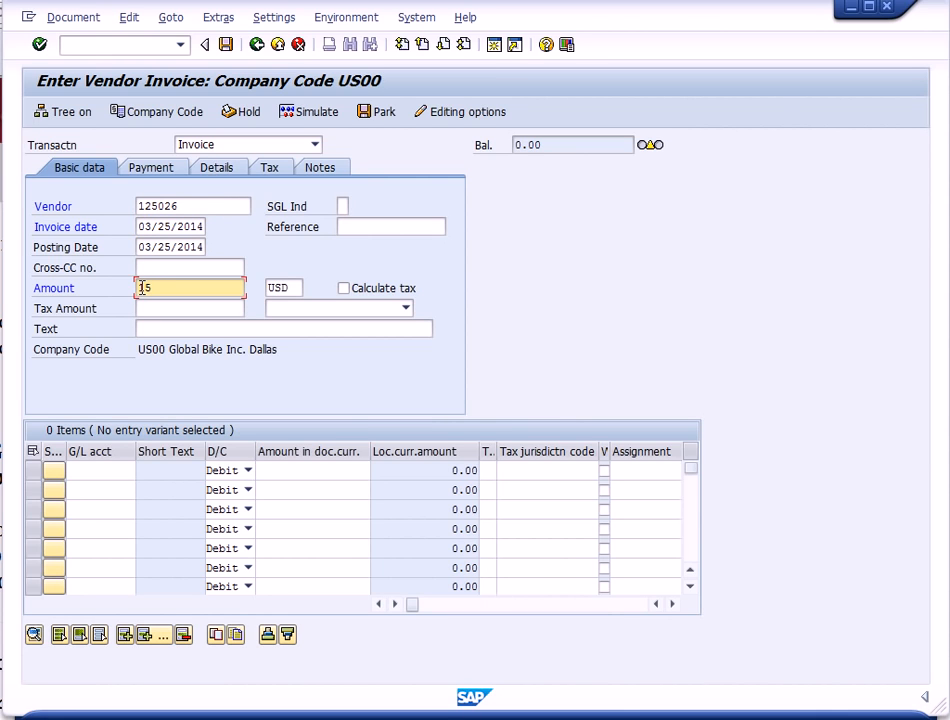
pyautogui.write('00')
# - Add a debit line item for G/L account 750005 with an amount of 1500
pyautogui.click(102, 470)
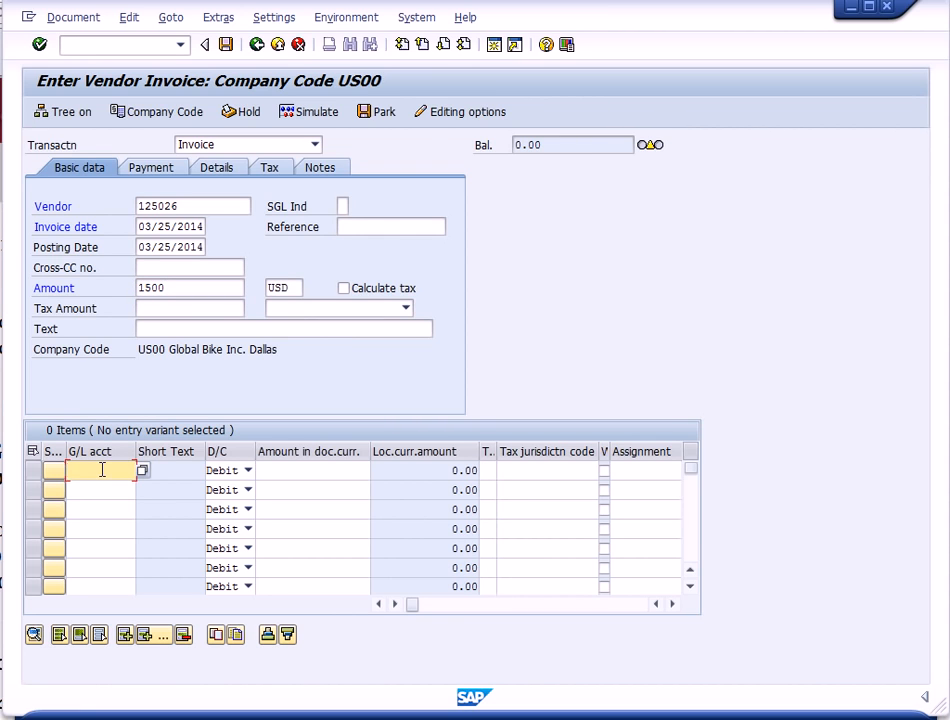
pyautogui.write('75')
pyautogui.write('000')
pyautogui.write('0')
pyautogui.click(282, 466)
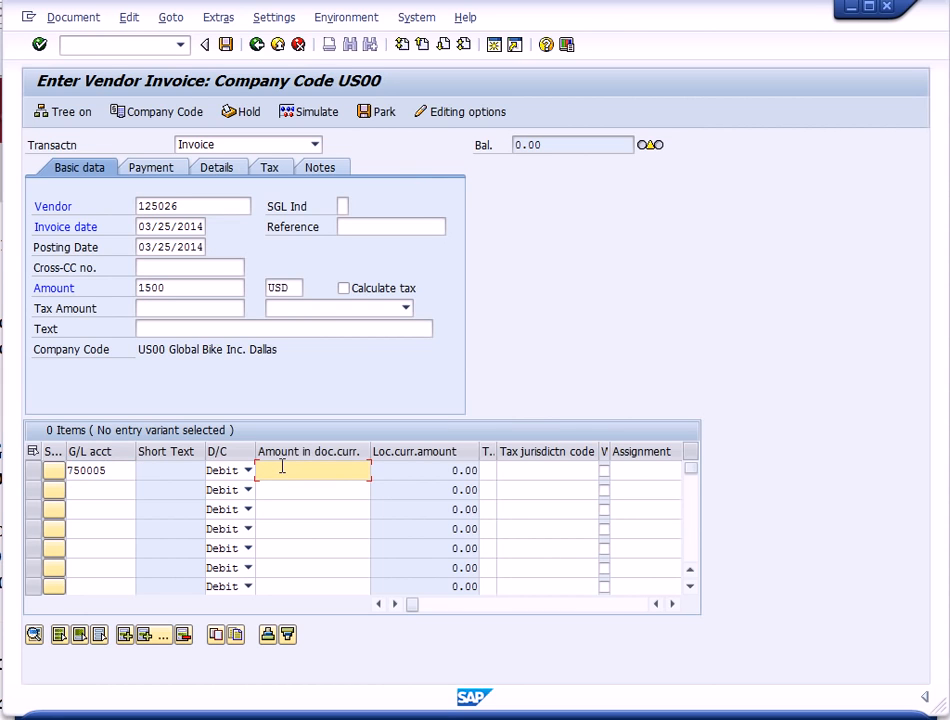
pyautogui.write('1500')
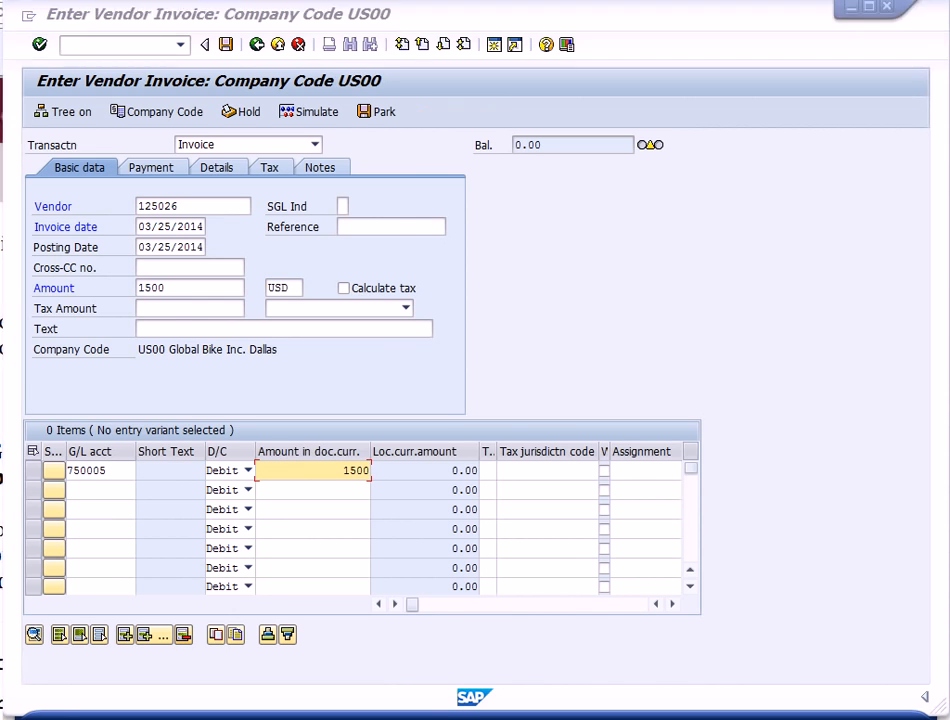
# - Enter the header text Invoice Cardinal Rent Expense 000
pyautogui.click(156, 325)
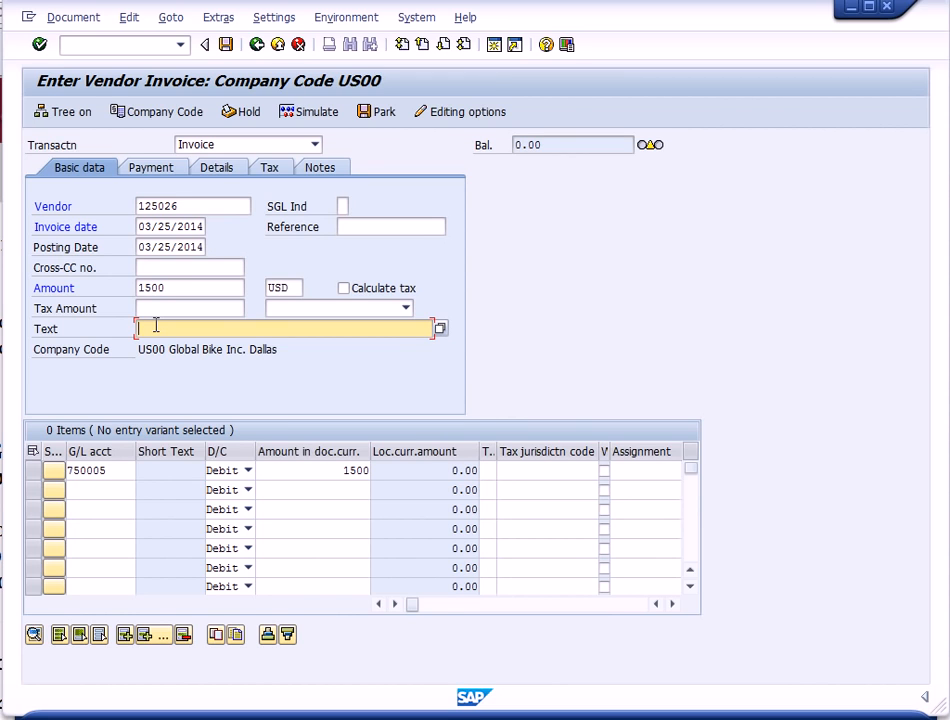
pyautogui.write('INV-')
pyautogui.write('P')
pyautogui.press('BackSpace')
pyautogui.press('BackSpace')
pyautogui.press('BackSpace')
pyautogui.press('BackSpace')
pyautogui.write('Invoice Cardinal')
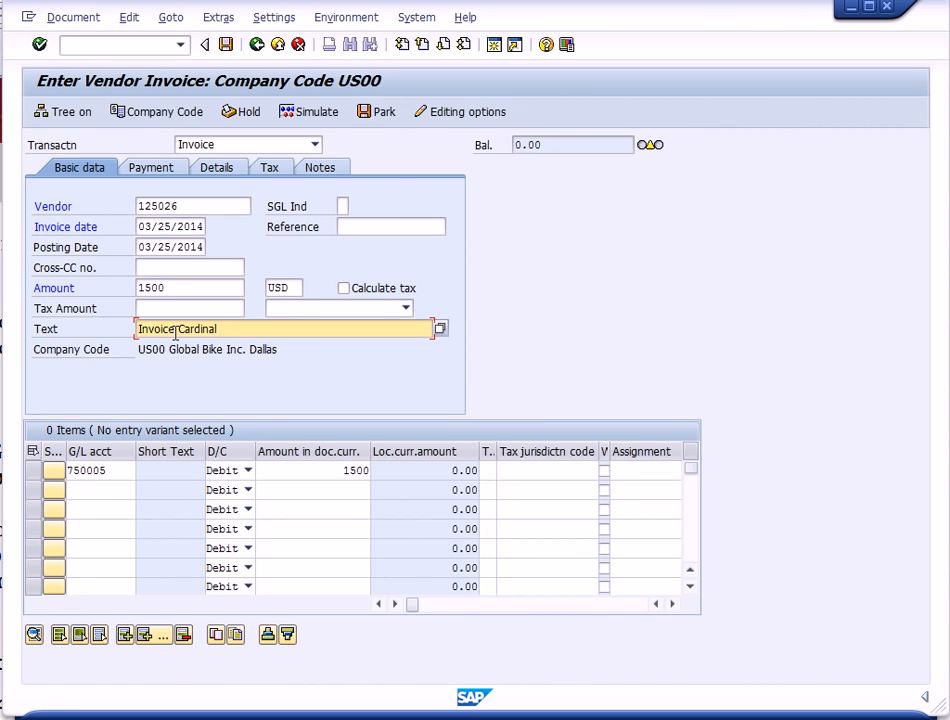
pyautogui.write('Rent Expense 000')
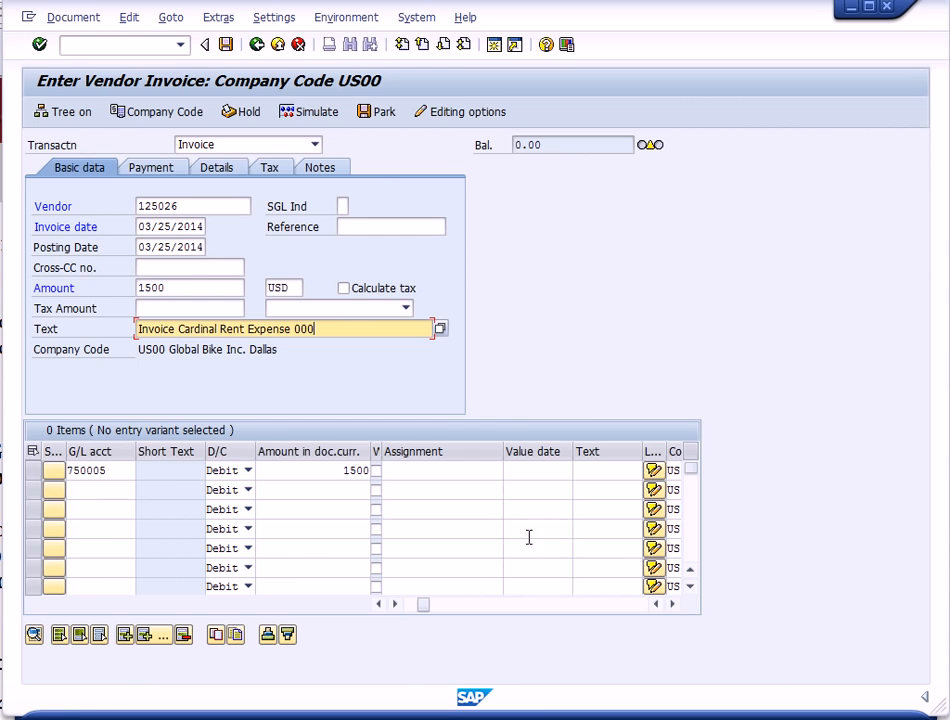
# - Open the cost center search help for the 750005 line item and list the available cost centers
pyautogui.click(631, 607)
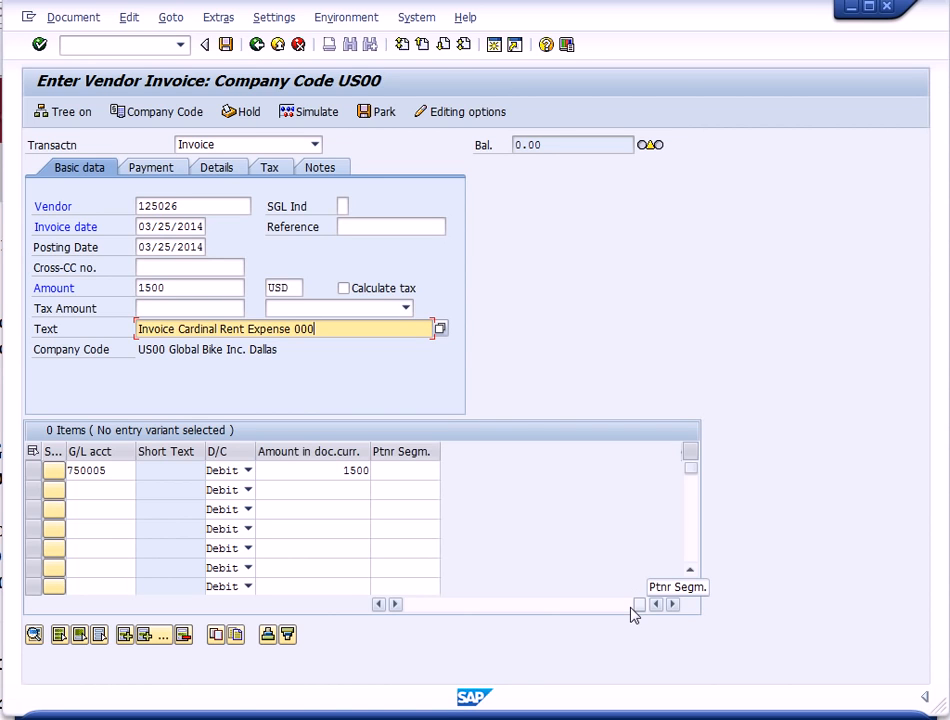
pyautogui.click(380, 605)
pyautogui.click(380, 605)
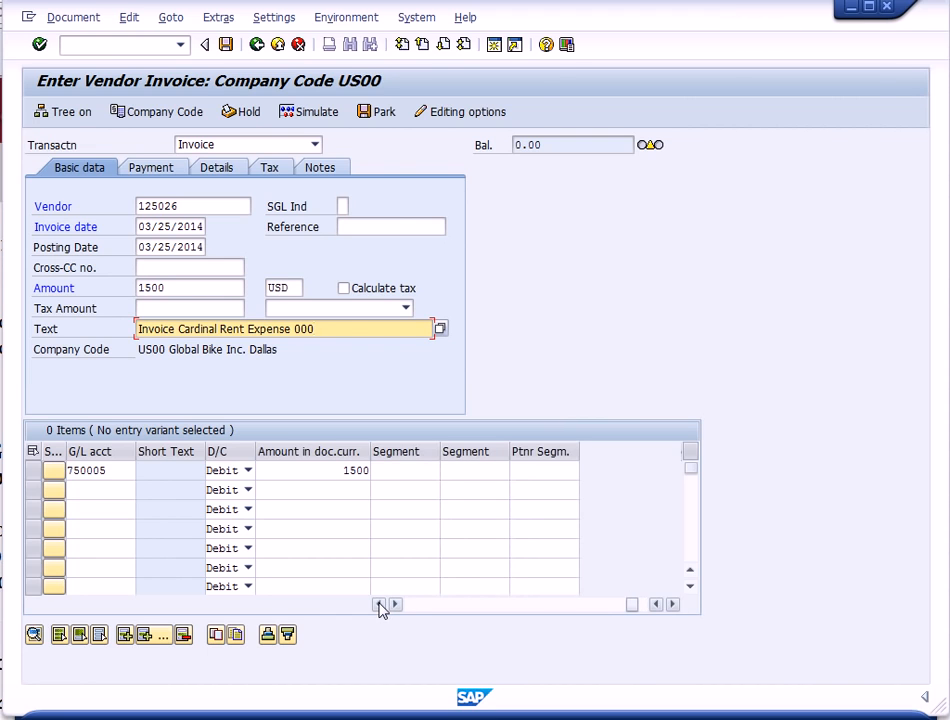
pyautogui.click(380, 605)
pyautogui.click(380, 605)
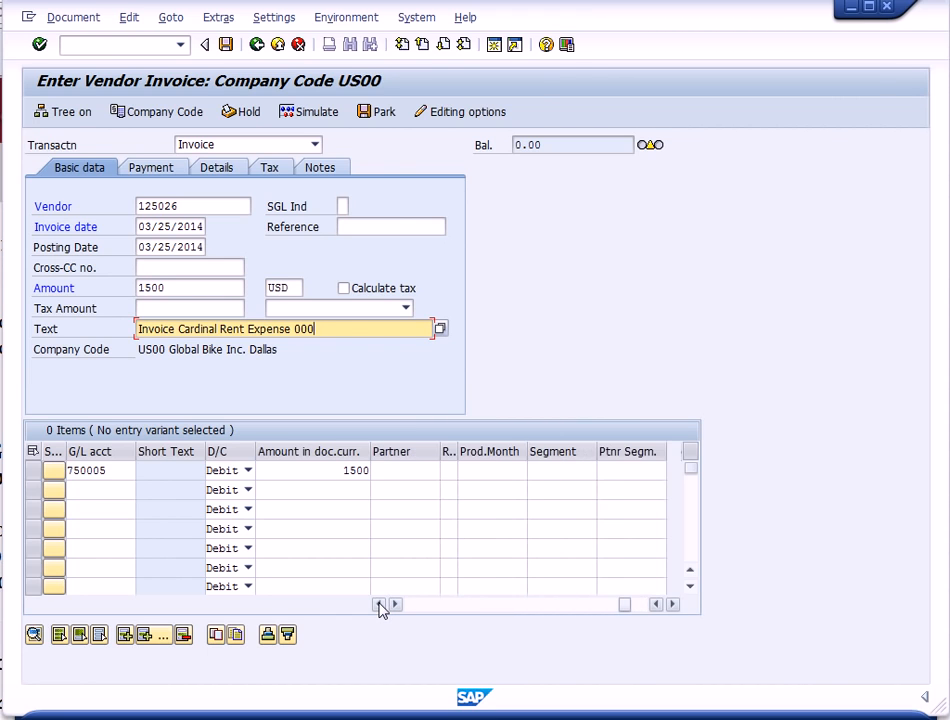
pyautogui.click(380, 605)
pyautogui.click(380, 605)
pyautogui.click(380, 605)
pyautogui.click(380, 605)
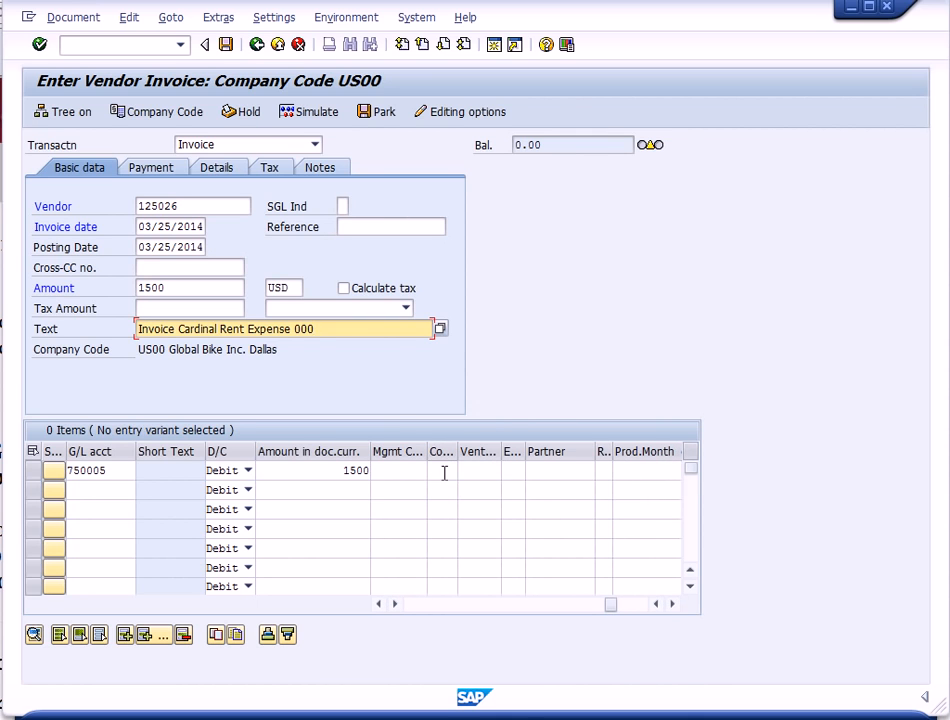
pyautogui.click(381, 605)
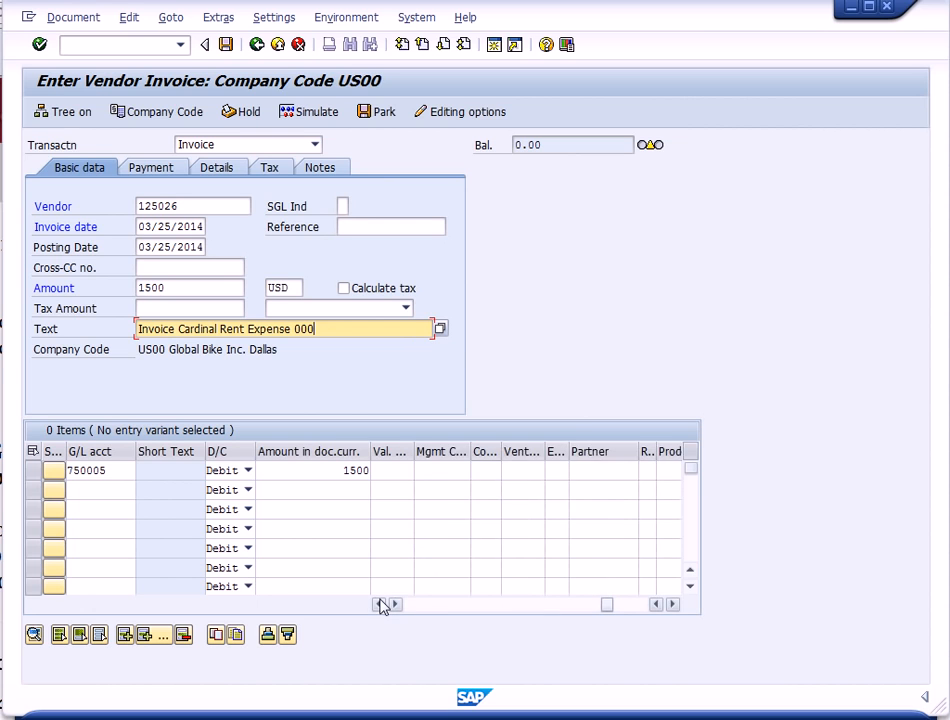
pyautogui.click(381, 605)
pyautogui.click(381, 605)
pyautogui.click(381, 605)
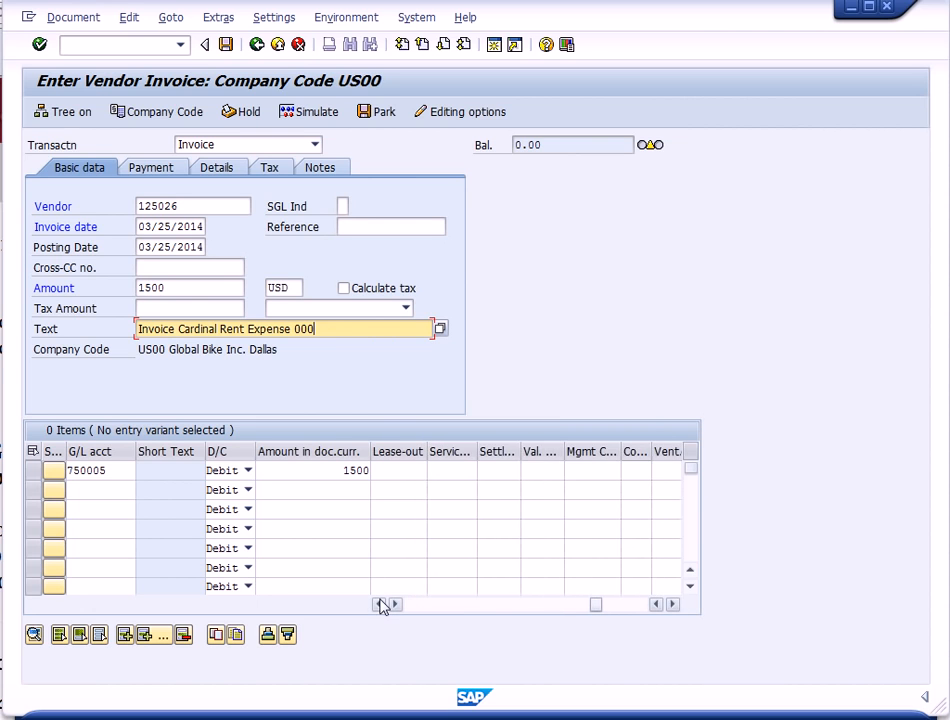
pyautogui.click(381, 605)
pyautogui.click(381, 605)
pyautogui.click(381, 605)
pyautogui.click(381, 605)
pyautogui.click(381, 605)
pyautogui.click(381, 605)
pyautogui.click(381, 605)
pyautogui.click(381, 605)
pyautogui.click(381, 605)
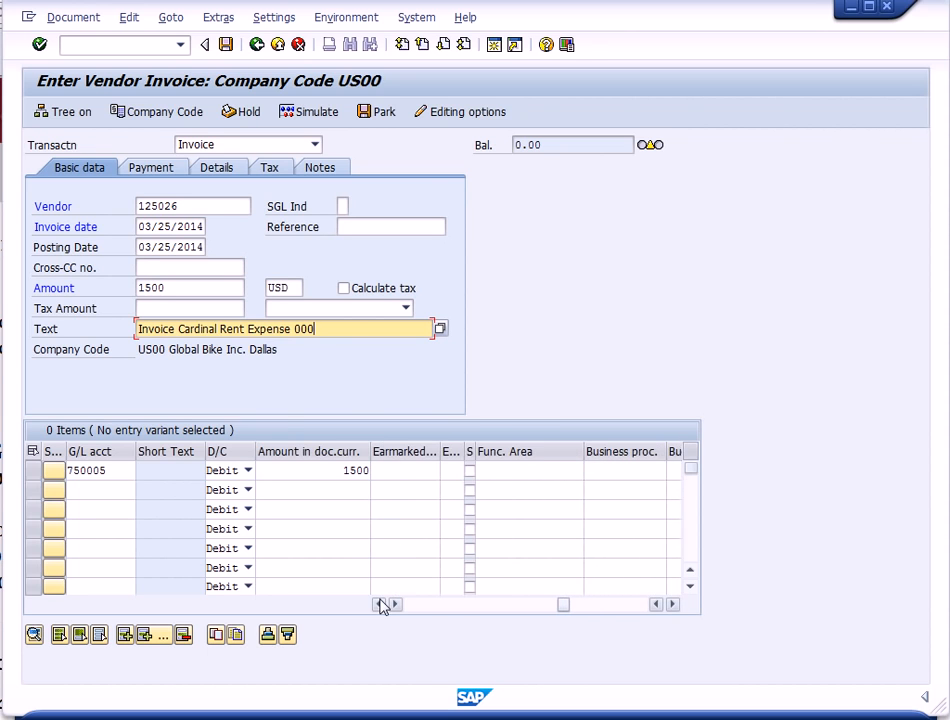
pyautogui.click(381, 605)
pyautogui.click(381, 605)
pyautogui.click(381, 605)
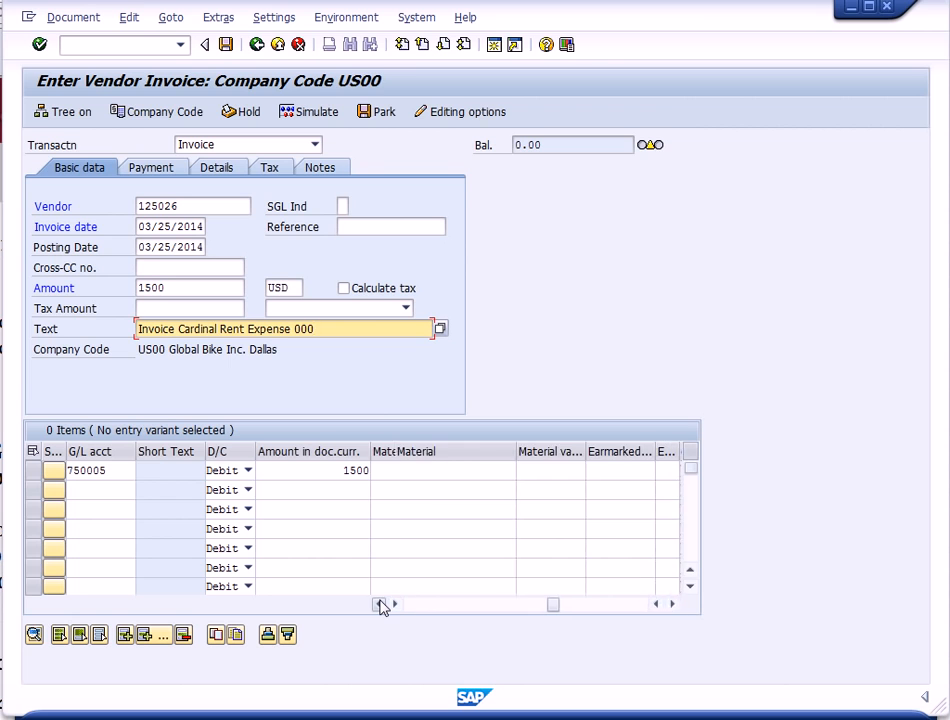
pyautogui.click(381, 605)
pyautogui.click(381, 605)
pyautogui.click(381, 605)
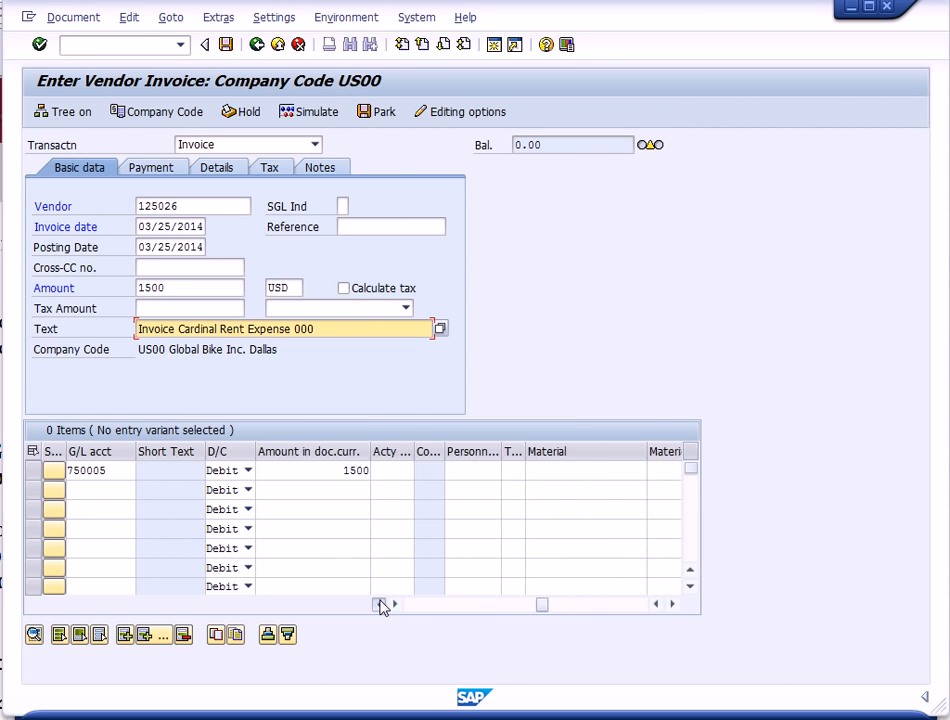
pyautogui.click(381, 605)
pyautogui.click(381, 605)
pyautogui.click(381, 605)
pyautogui.click(381, 605)
pyautogui.click(381, 605)
pyautogui.click(381, 605)
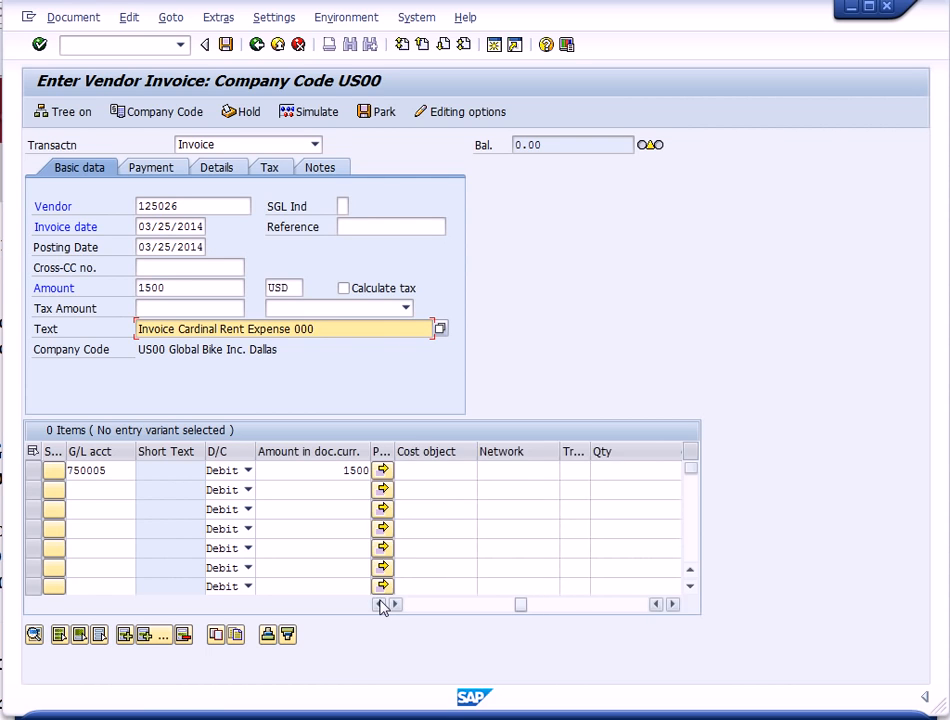
pyautogui.click(381, 605)
pyautogui.click(381, 605)
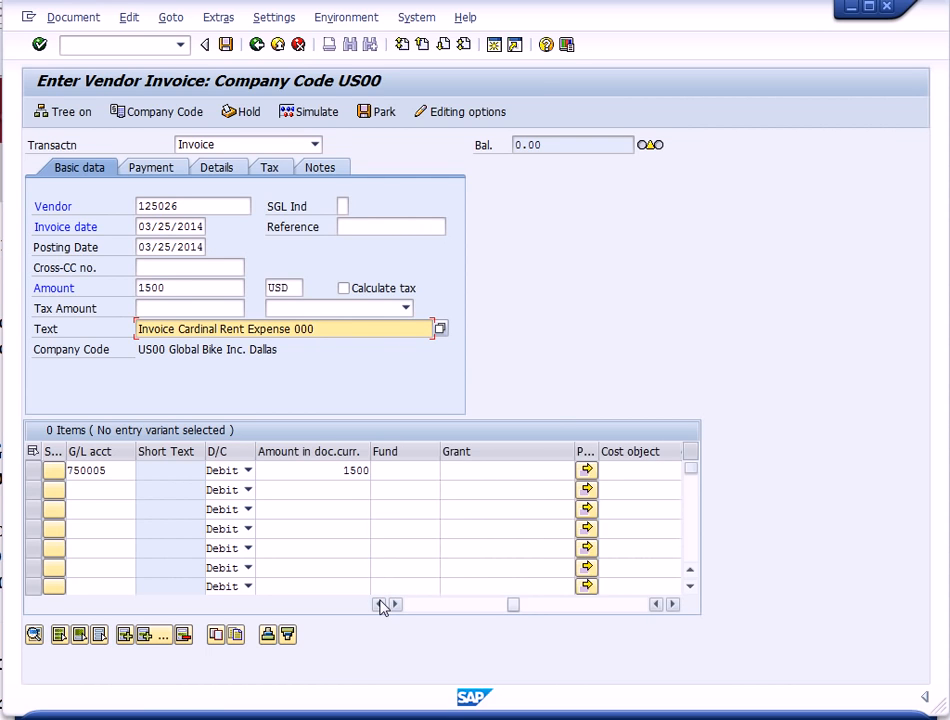
pyautogui.click(381, 605)
pyautogui.click(381, 605)
pyautogui.click(381, 605)
pyautogui.click(381, 605)
pyautogui.click(381, 605)
pyautogui.click(381, 605)
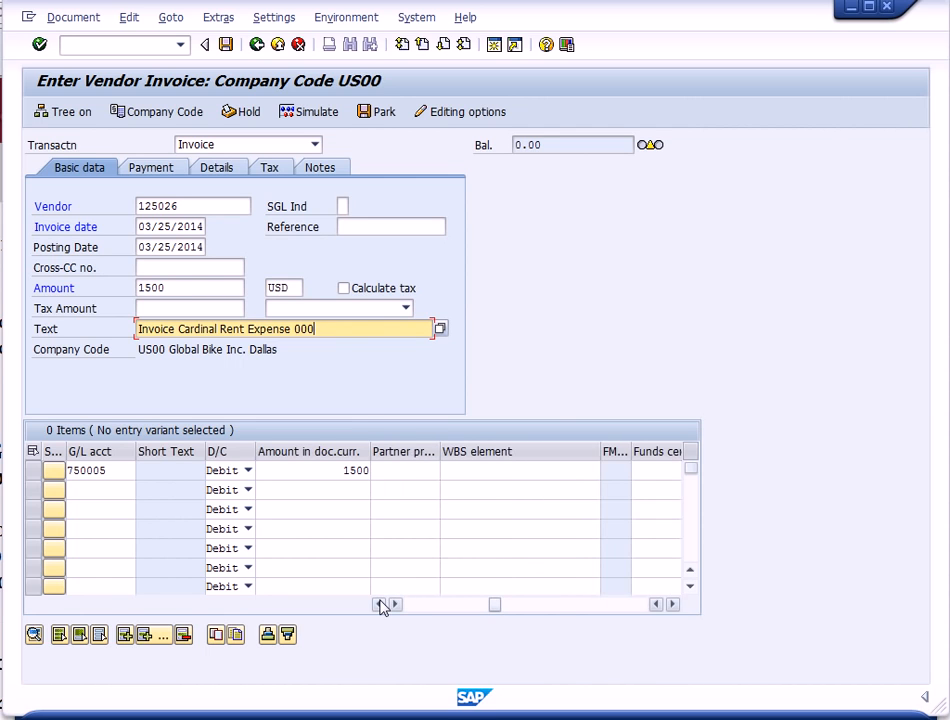
pyautogui.click(381, 605)
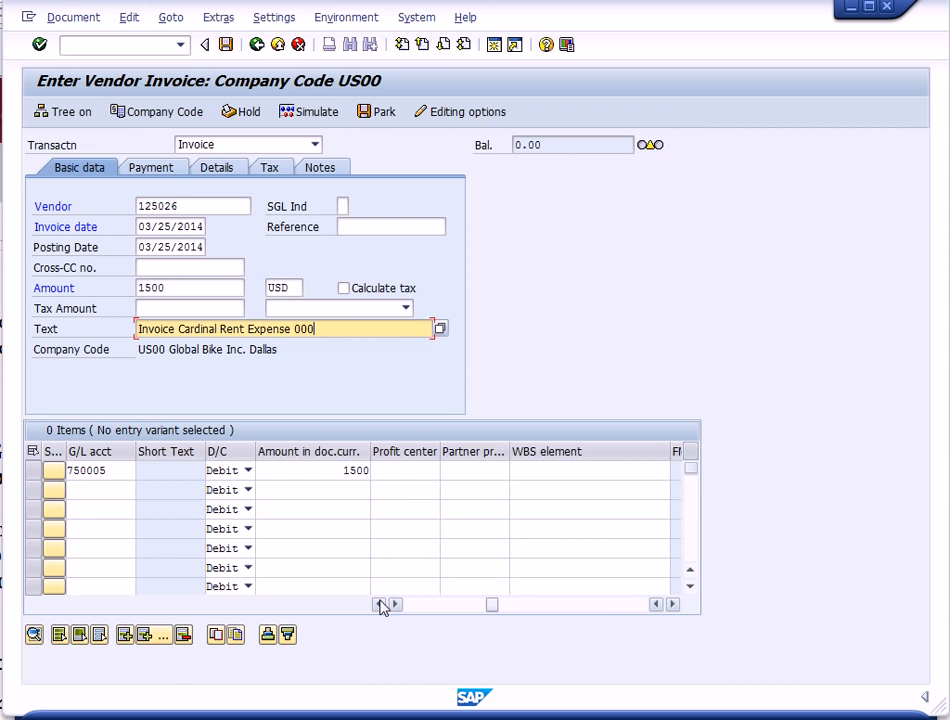
pyautogui.click(381, 605)
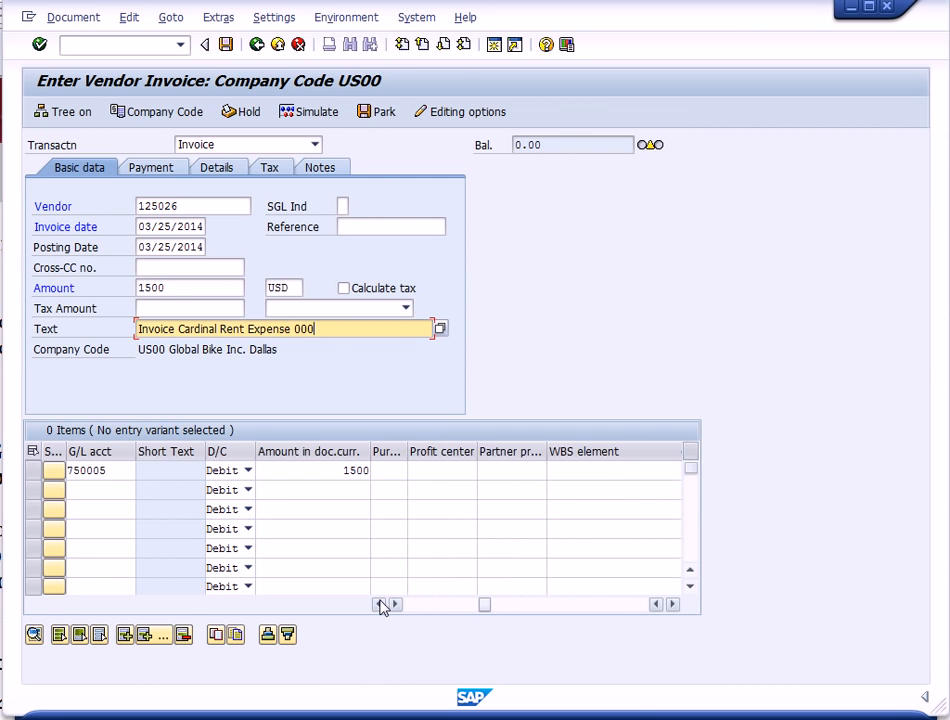
pyautogui.click(381, 605)
pyautogui.click(381, 605)
pyautogui.click(381, 605)
pyautogui.click(381, 605)
pyautogui.click(381, 605)
pyautogui.click(381, 605)
pyautogui.click(381, 605)
pyautogui.click(381, 605)
pyautogui.click(381, 605)
pyautogui.click(381, 605)
pyautogui.click(465, 470)
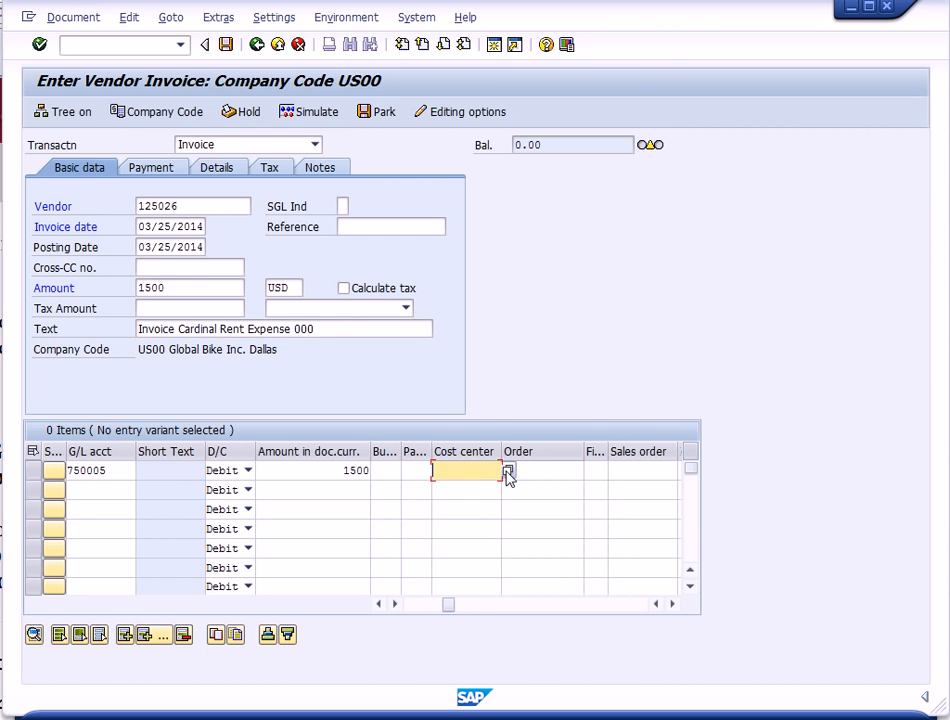
pyautogui.click(508, 470)
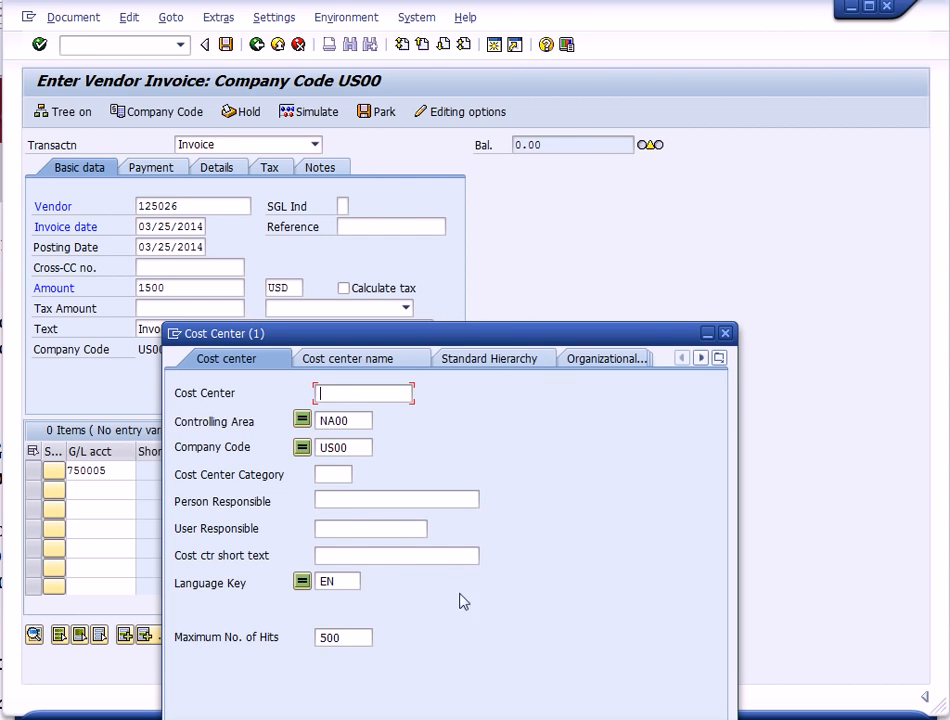
pyautogui.moveTo(478, 340); pyautogui.dragTo(461, 221)
pyautogui.click(643, 628)
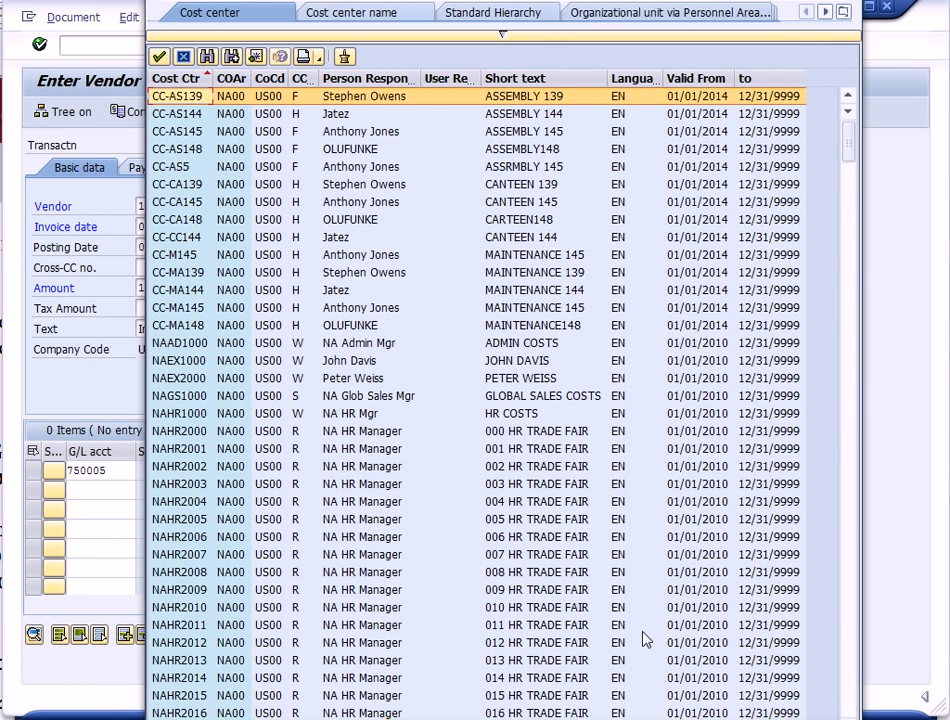
# - Search the cost center list for NAHR2 and assign cost center NAHR2000 to the 750005 line item
pyautogui.click(209, 57)
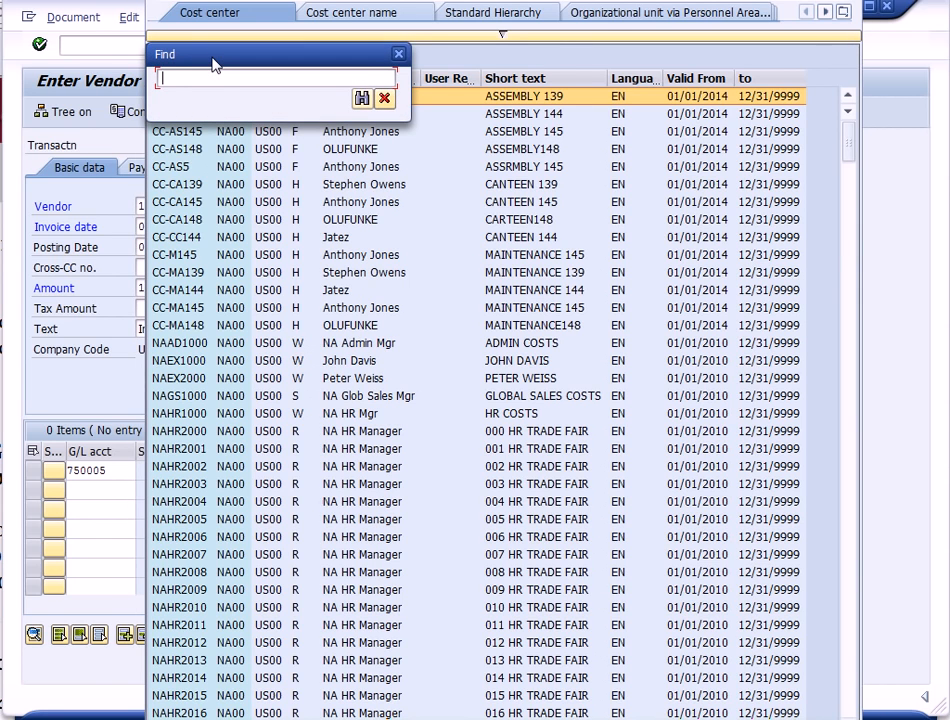
pyautogui.write('NAHR2')
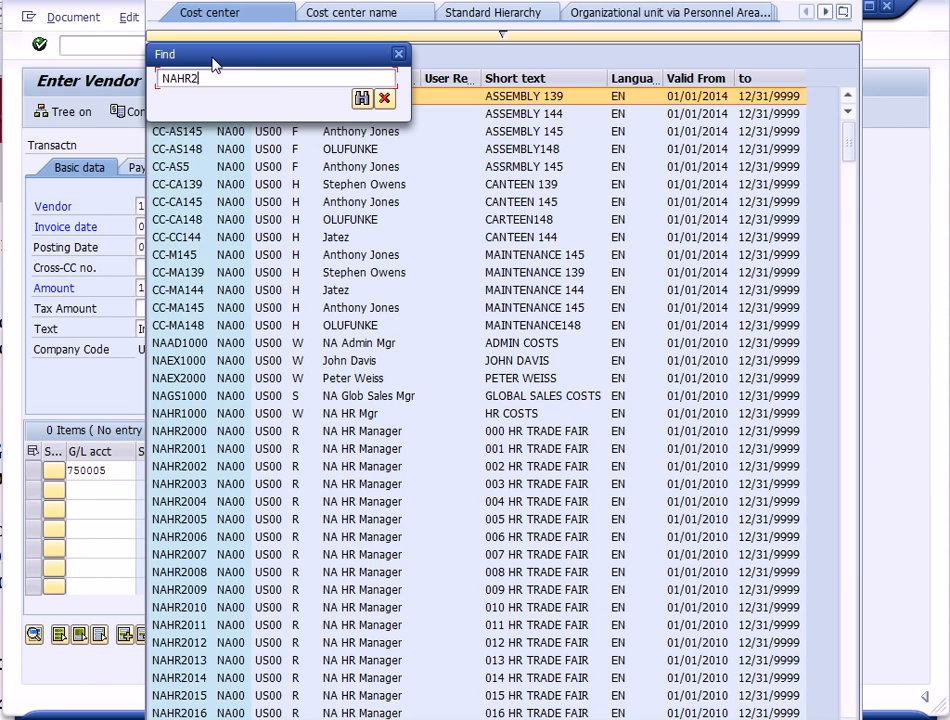
pyautogui.click(362, 98)
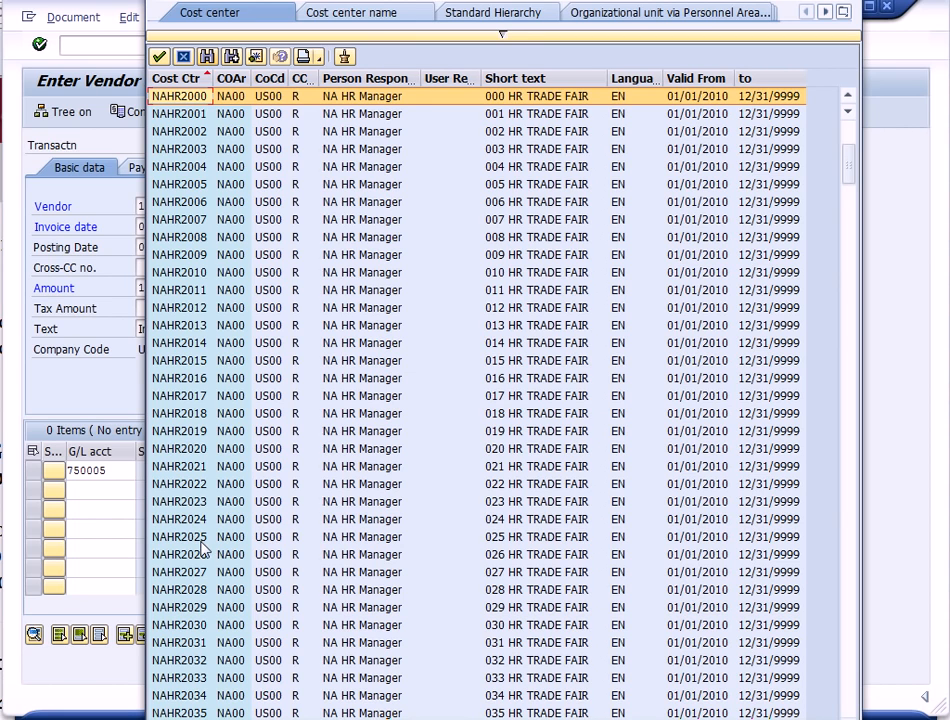
pyautogui.doubleClick(167, 100)
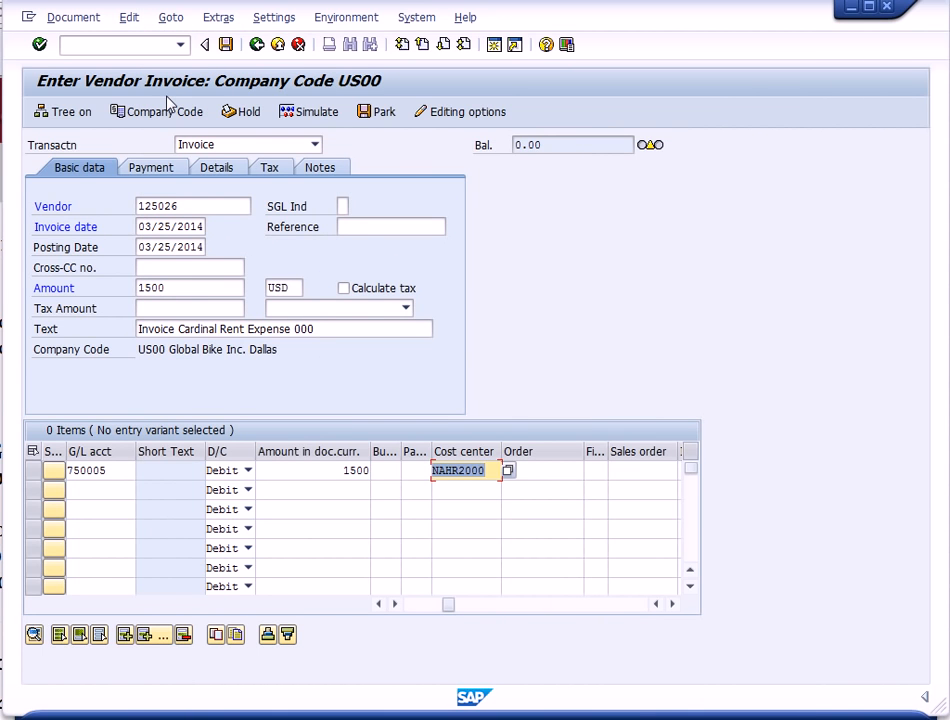
pyautogui.click(40, 46)
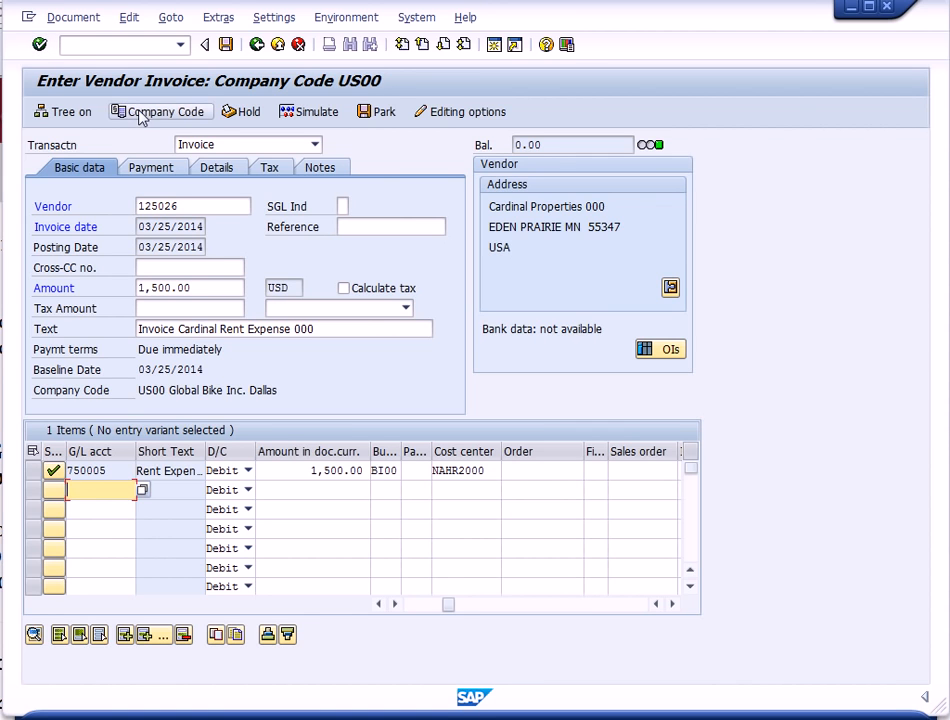
# - Simulate the invoice to review the document overview, then return to the invoice entry screen
pyautogui.click(312, 111)
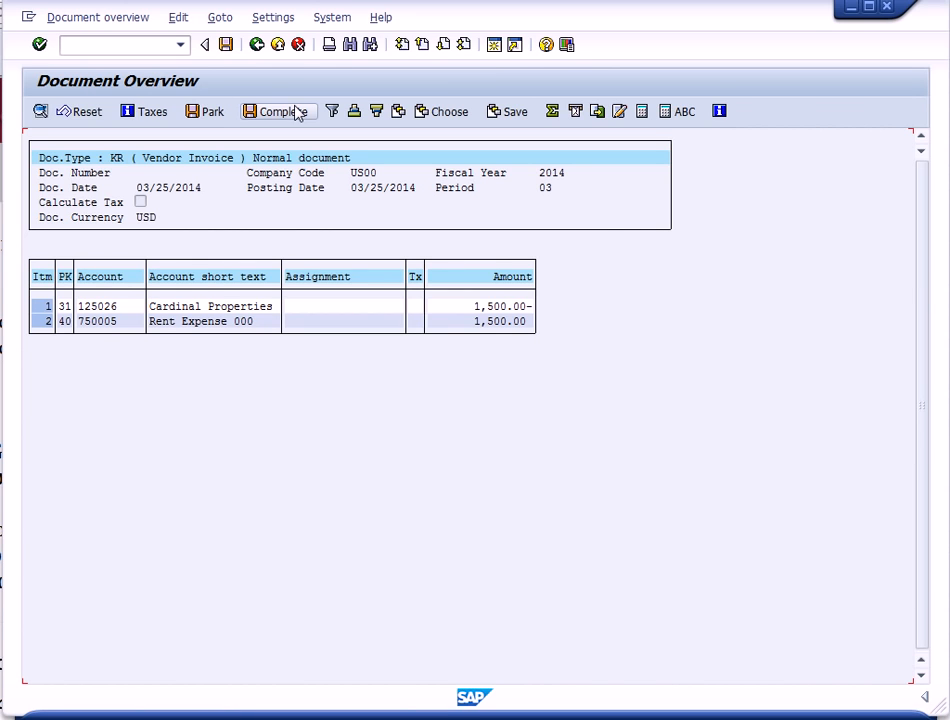
pyautogui.click(277, 45)
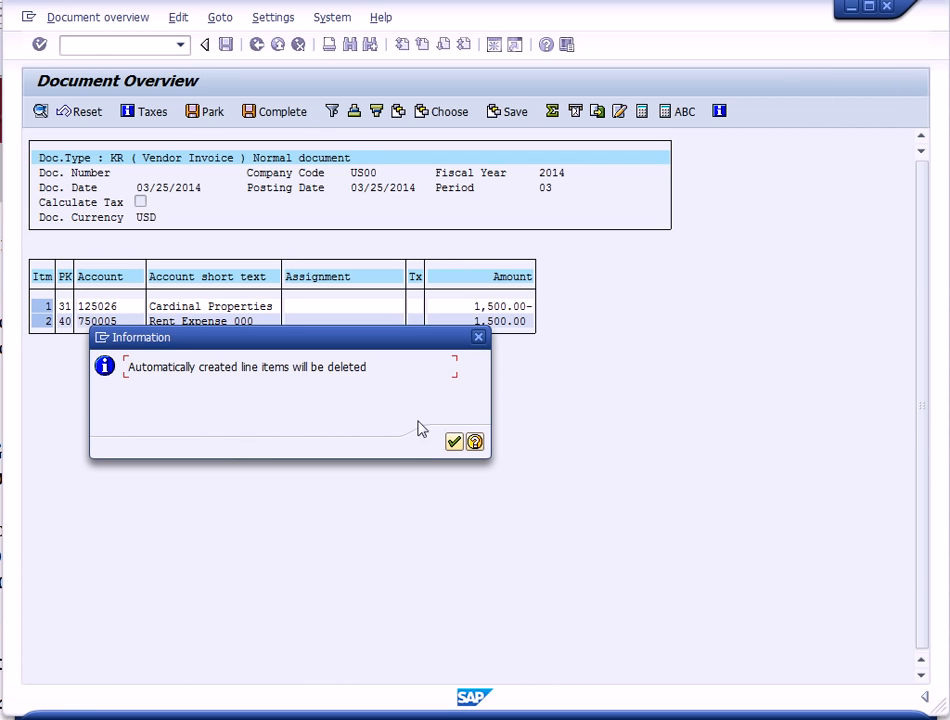
pyautogui.click(479, 339)
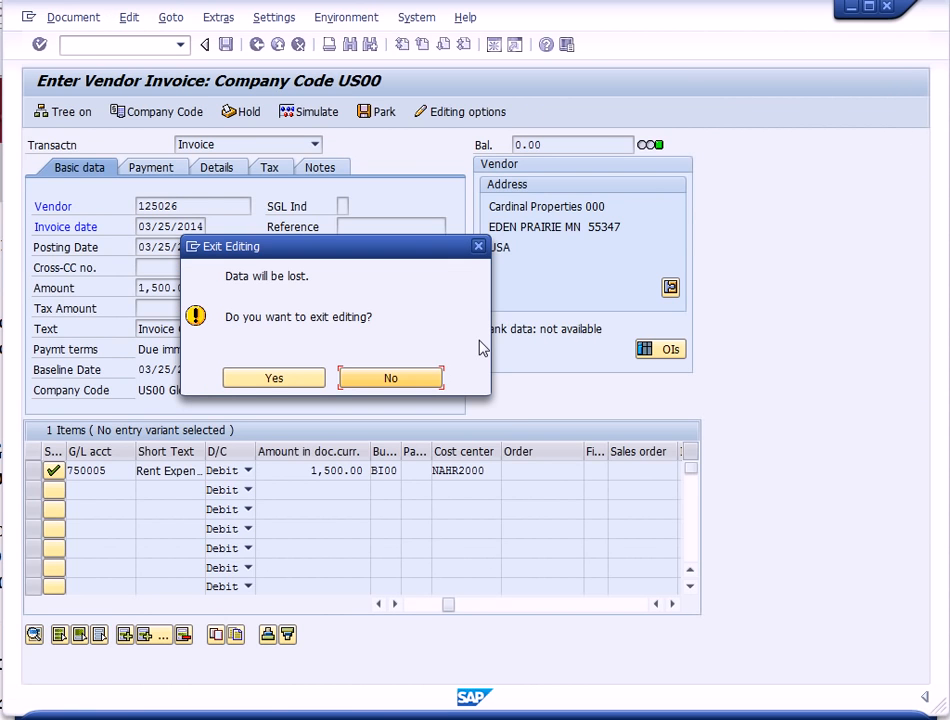
pyautogui.click(416, 379)
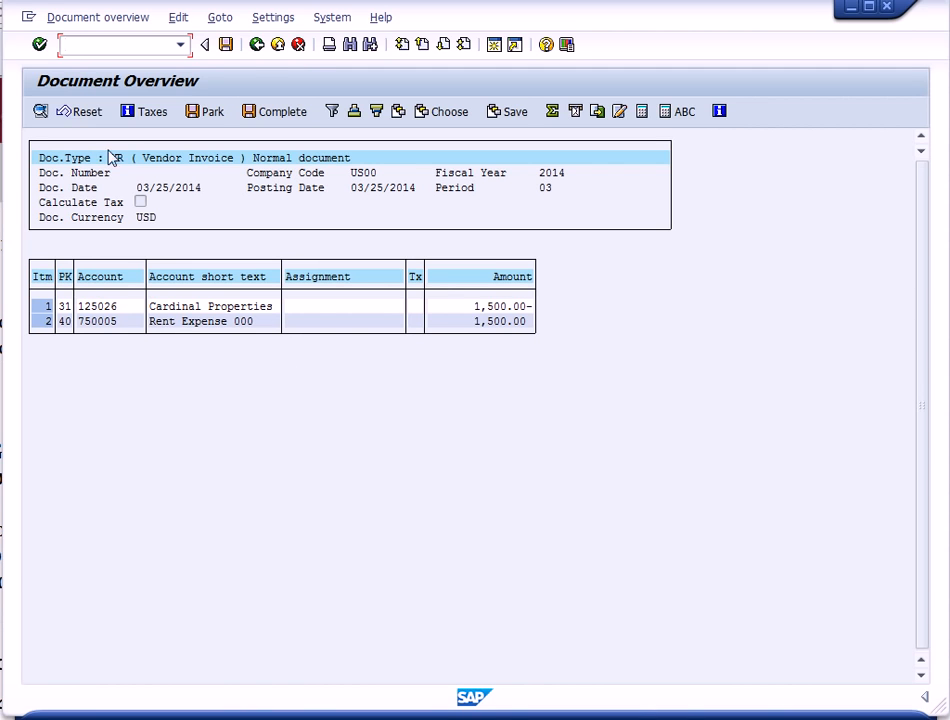
pyautogui.click(254, 46)
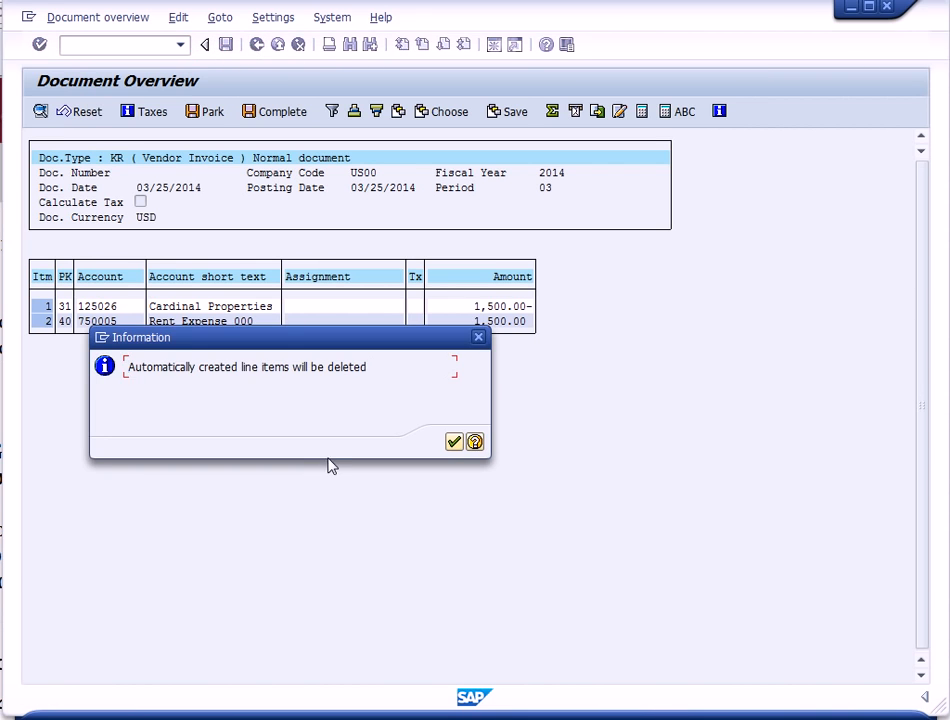
pyautogui.click(451, 443)
pyautogui.click(459, 446)
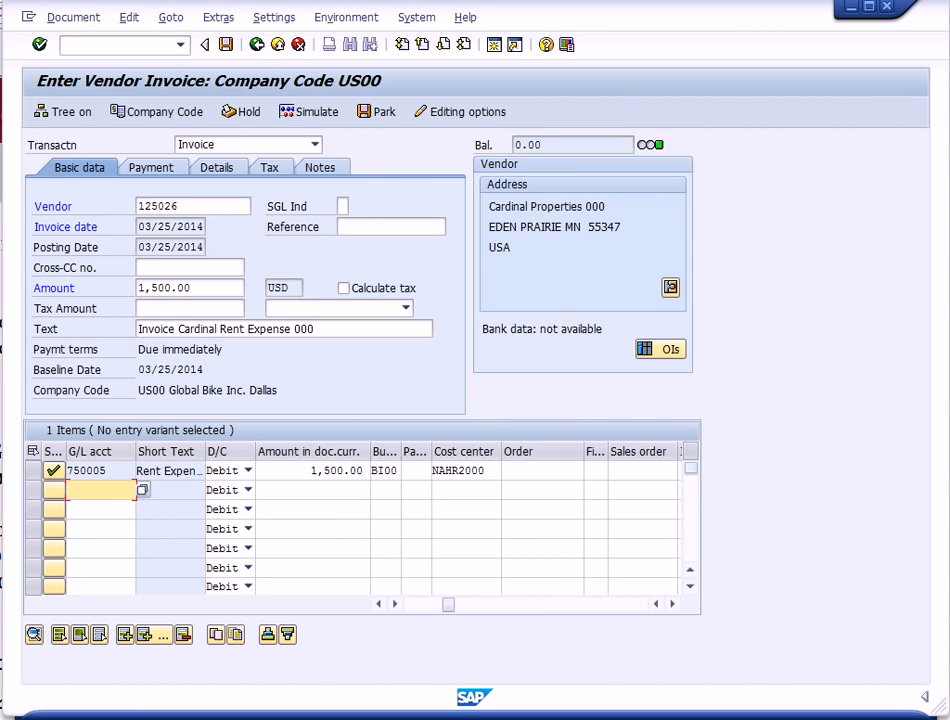
# - Post the vendor invoice and exit the invoice entry transaction without saving further data
pyautogui.click(227, 45)
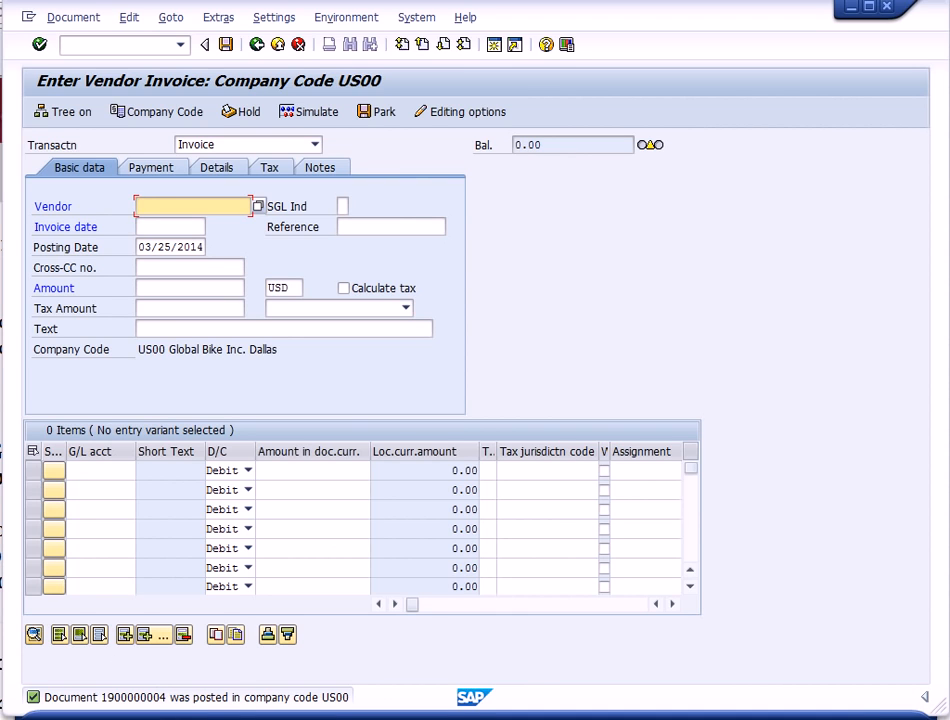
pyautogui.click(277, 44)
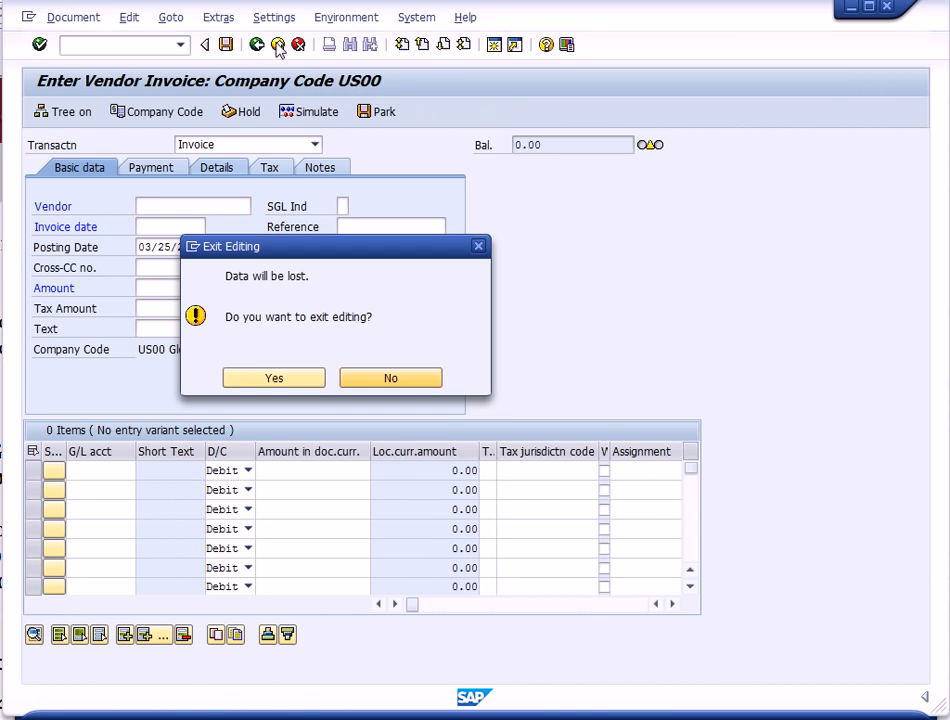
pyautogui.click(282, 378)
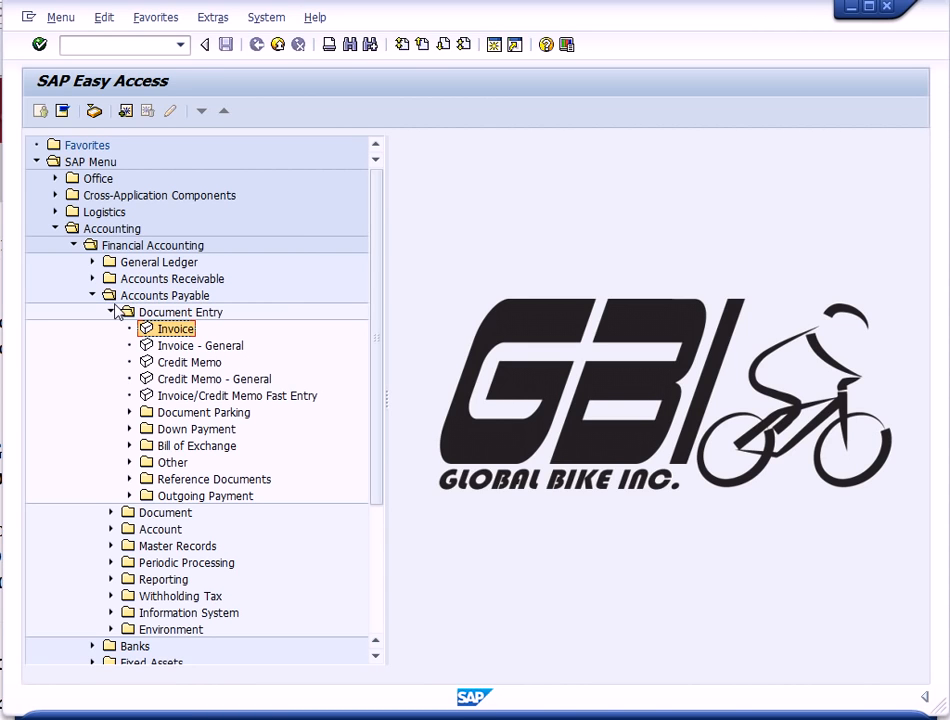
# - Open the G/L account balance display and run it for accounts 750005 to 759995
pyautogui.click(94, 296)
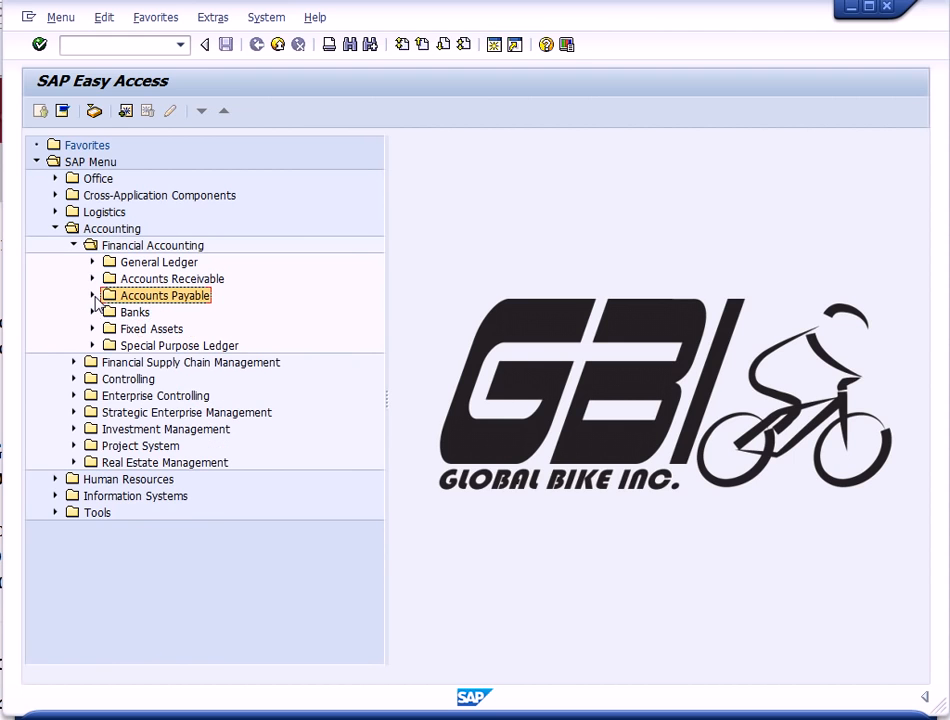
pyautogui.click(93, 262)
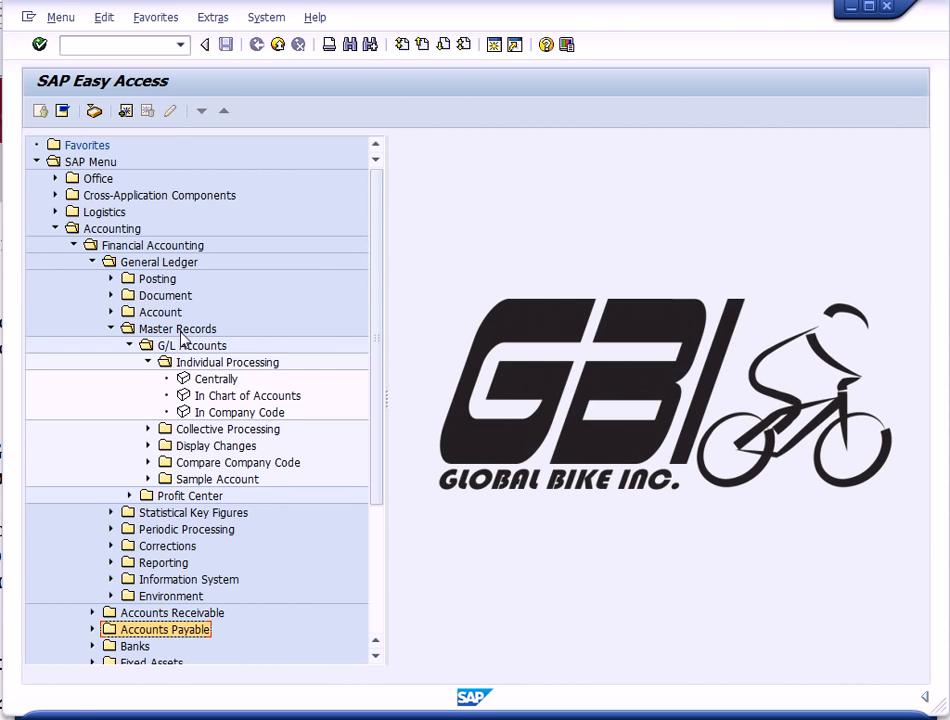
pyautogui.click(111, 312)
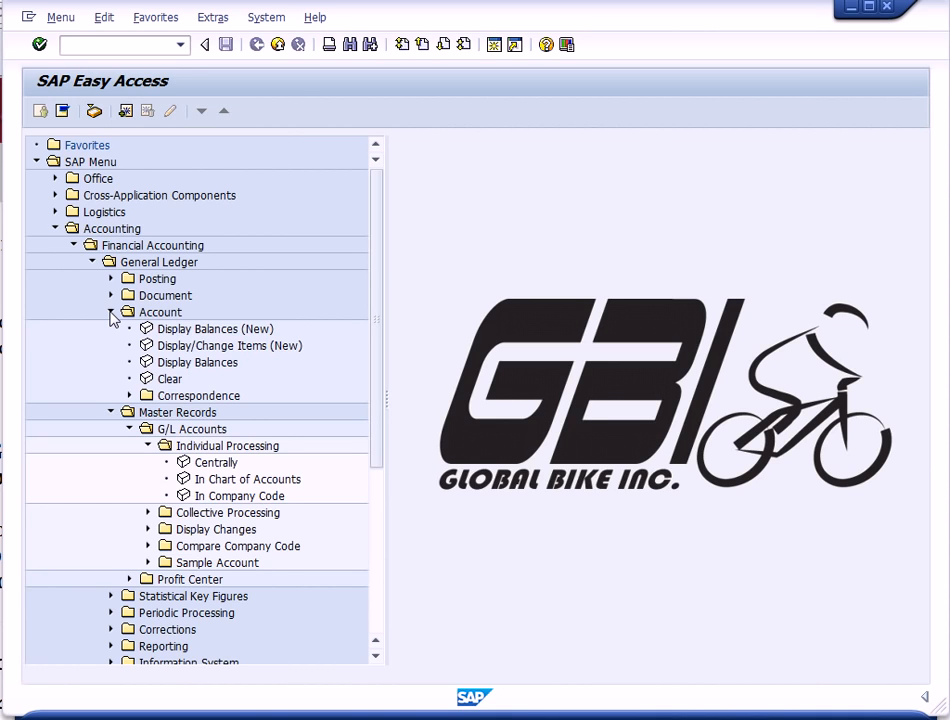
pyautogui.doubleClick(228, 370)
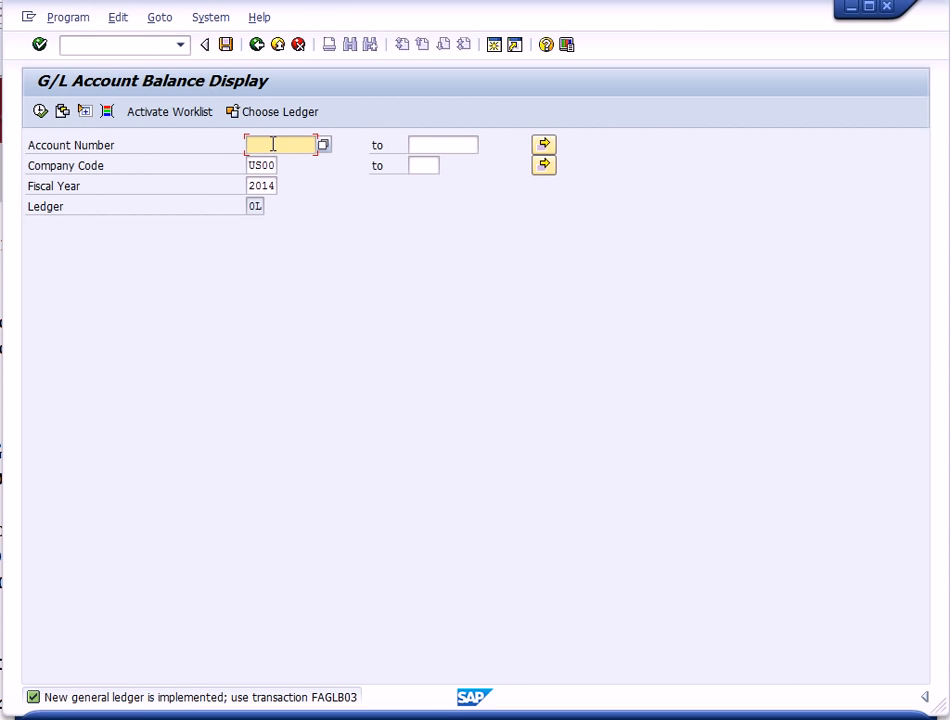
pyautogui.write('750005')
pyautogui.click(430, 143)
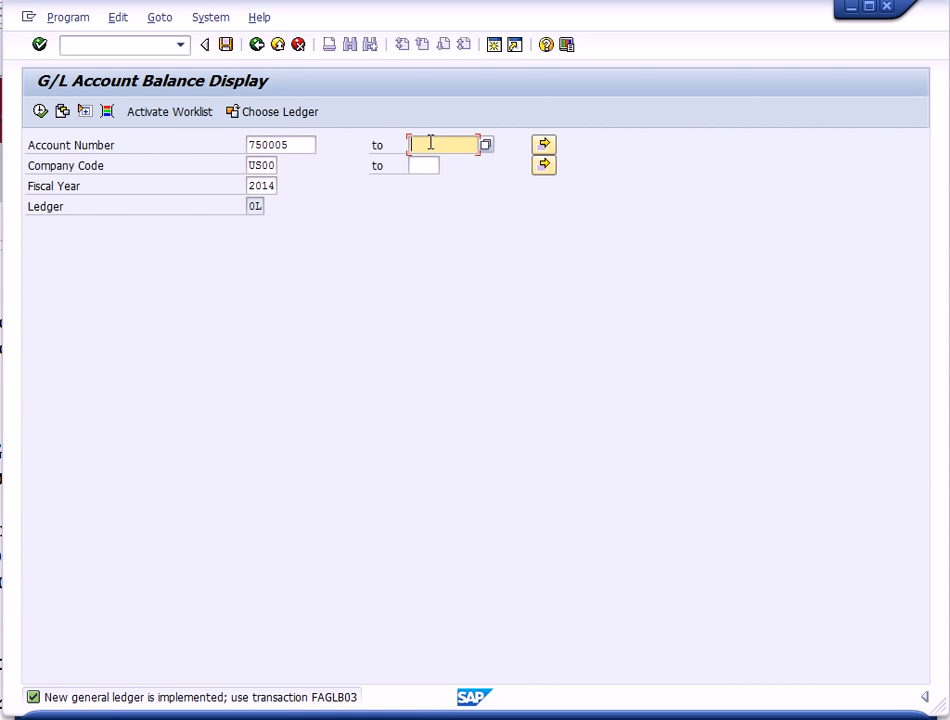
pyautogui.write('759995')
pyautogui.click(40, 111)
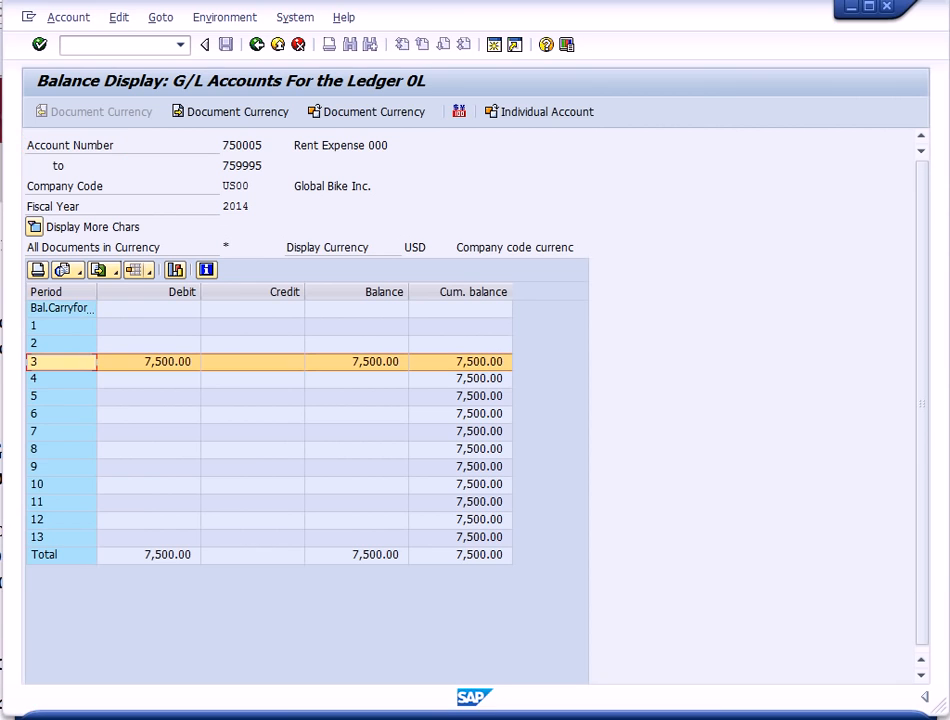
# - Drill into the period 3 balance and review the rent expense line items
pyautogui.doubleClick(143, 370)
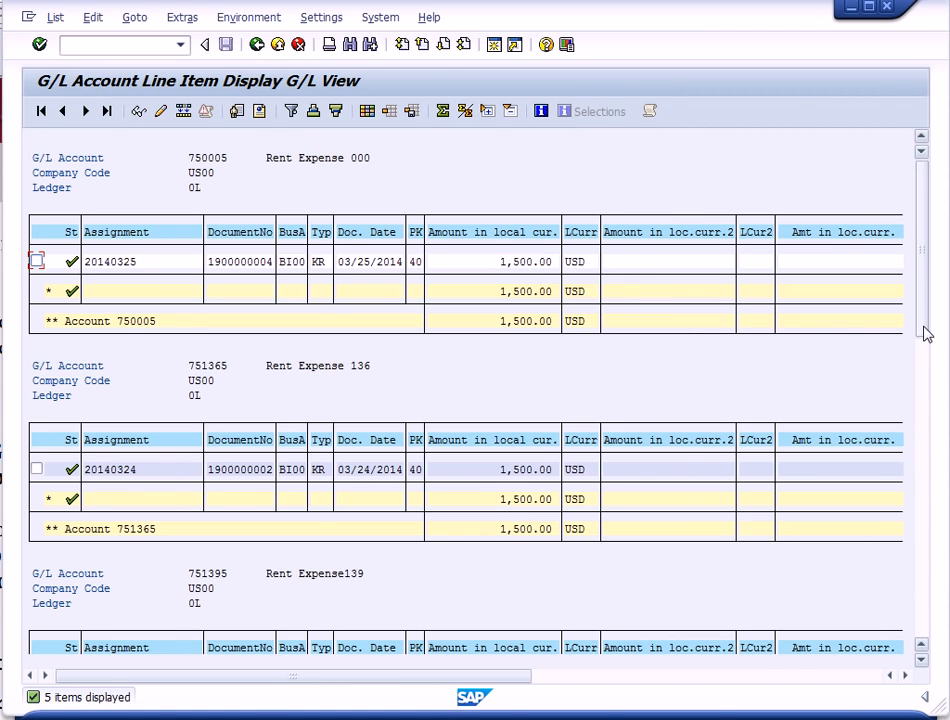
pyautogui.moveTo(925, 333); pyautogui.dragTo(927, 371)
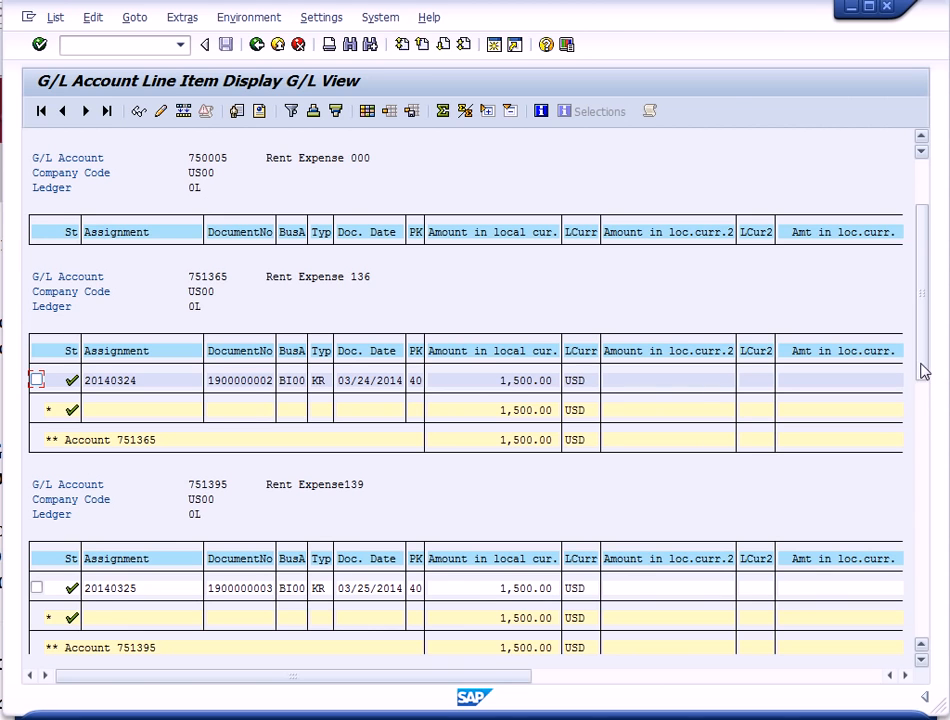
pyautogui.moveTo(920, 375); pyautogui.dragTo(916, 329)
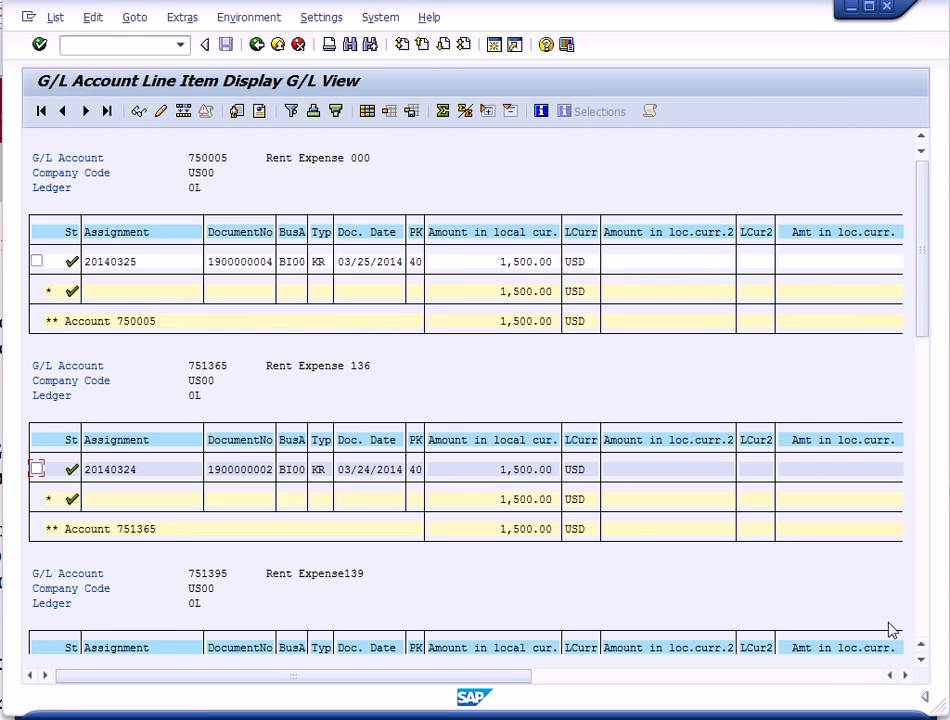
pyautogui.moveTo(920, 663); pyautogui.dragTo(920, 667)
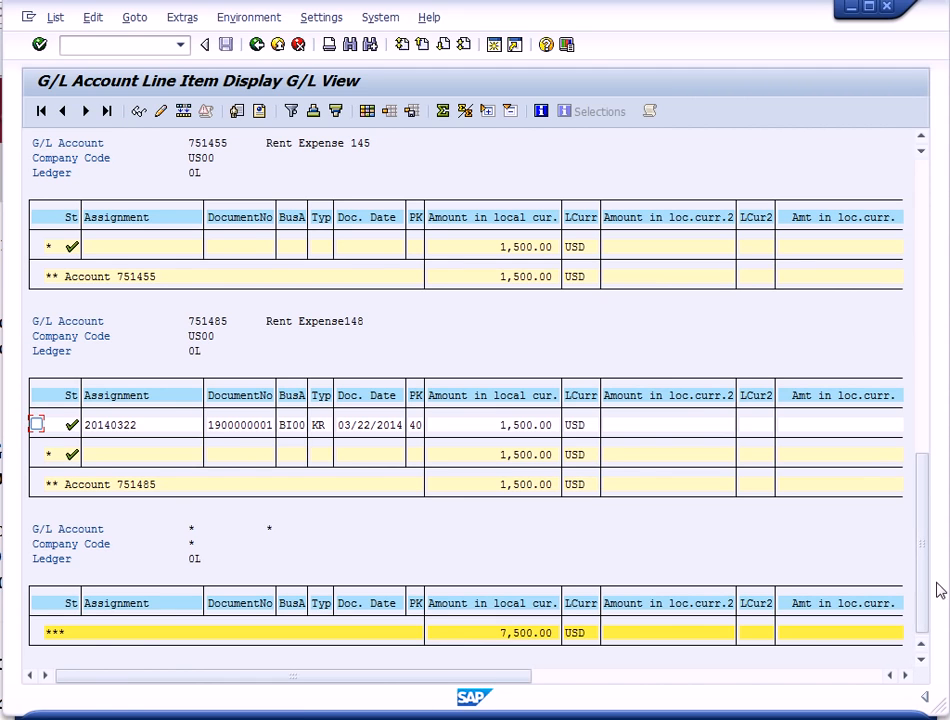
pyautogui.moveTo(927, 597); pyautogui.dragTo(908, 276)
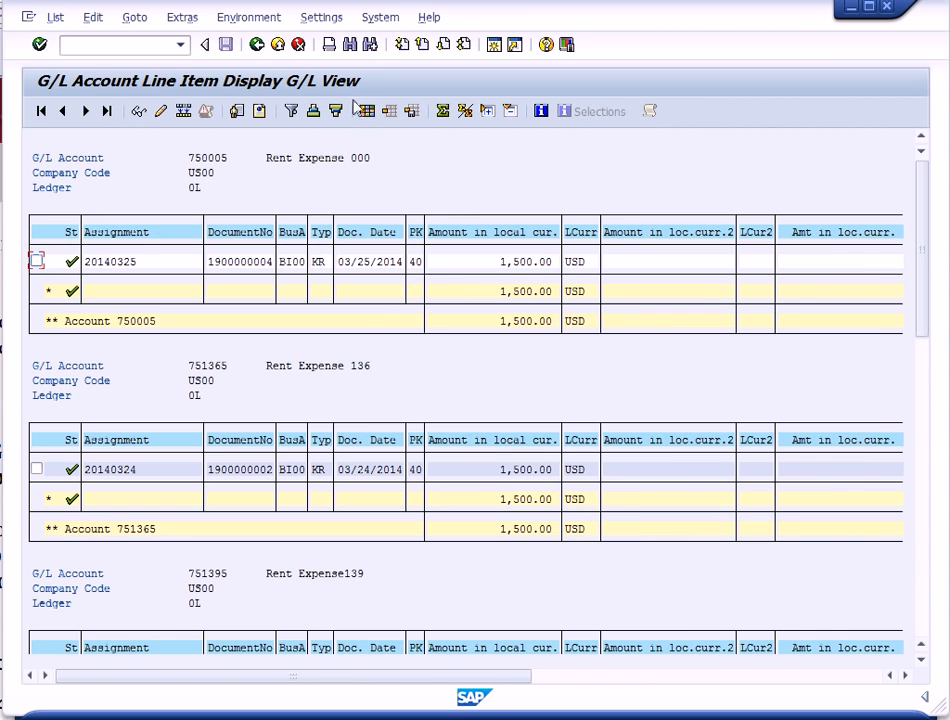
# - Change the line item display layout to hide the columns from Amount in loc.curr.2 through Segment, and apply it
pyautogui.click(367, 110)
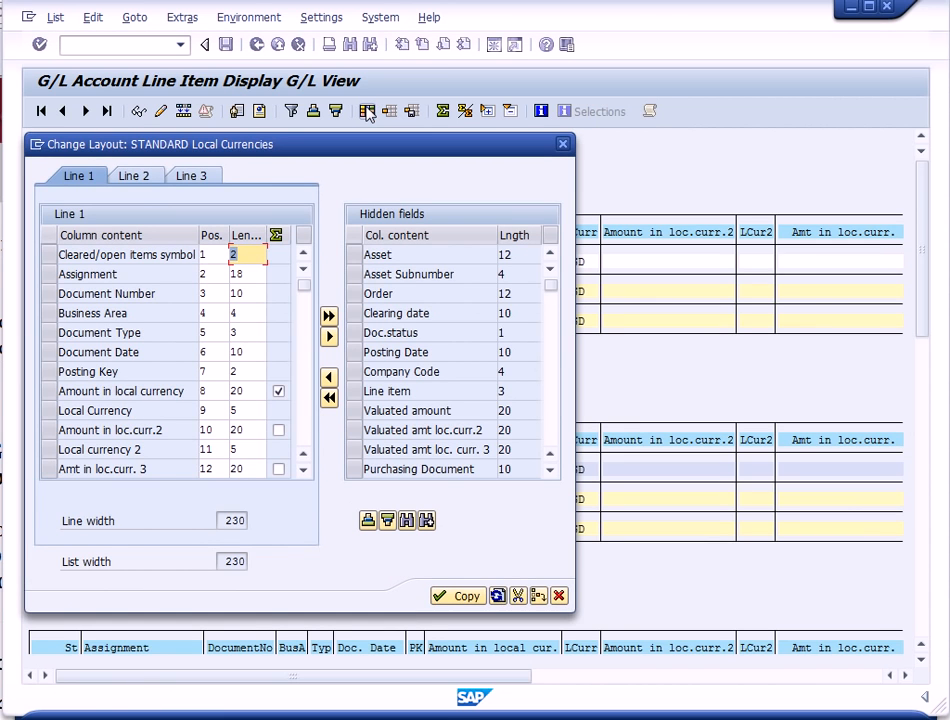
pyautogui.click(304, 470)
pyautogui.click(304, 470)
pyautogui.click(304, 470)
pyautogui.click(304, 470)
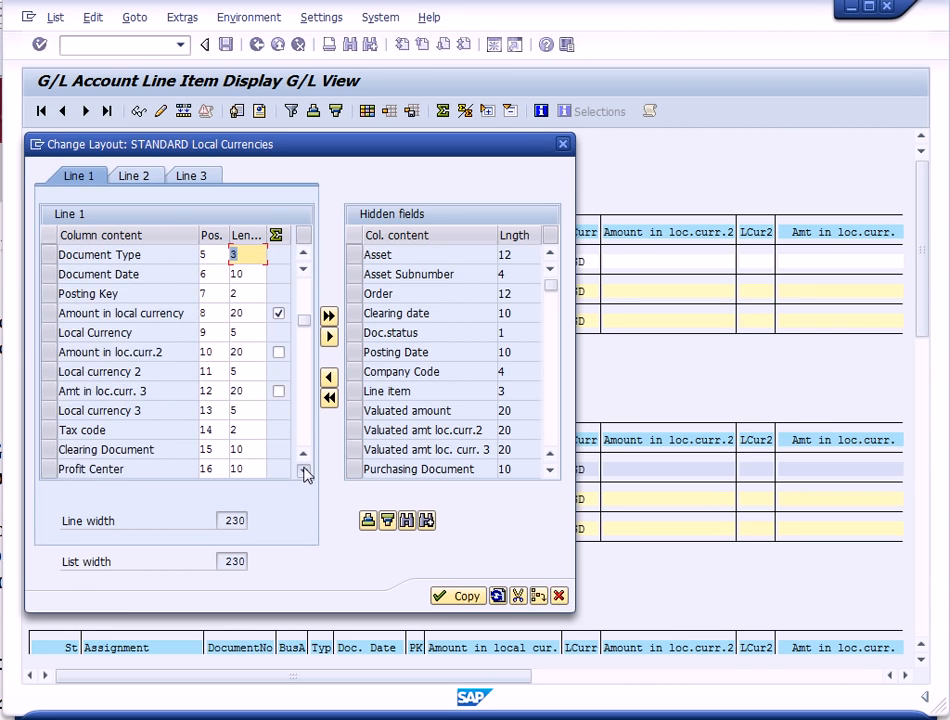
pyautogui.click(304, 470)
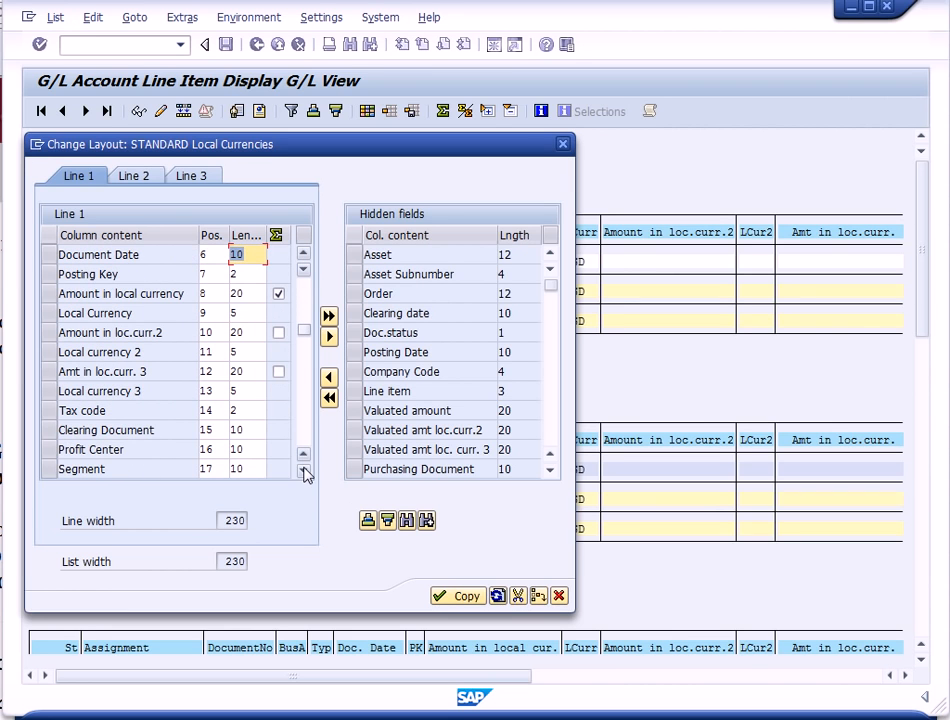
pyautogui.click(50, 336)
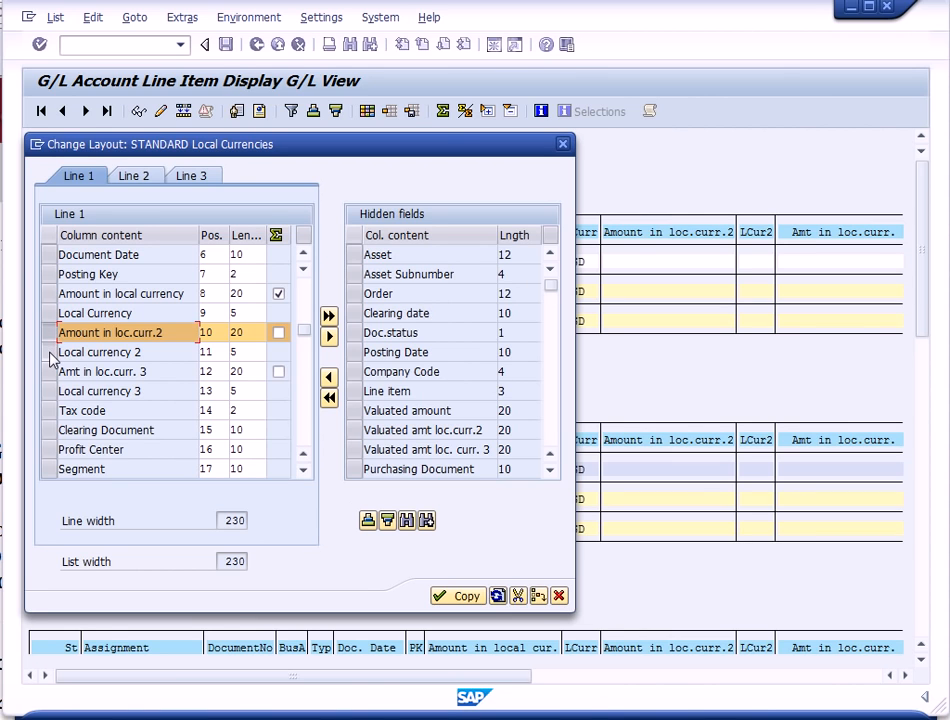
pyautogui.click(50, 355)
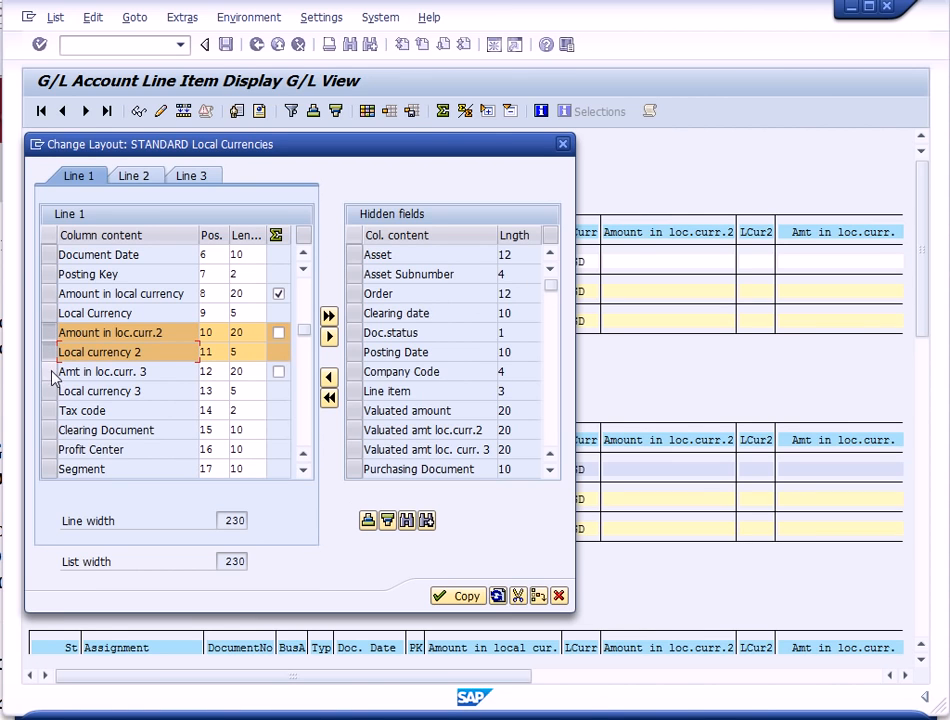
pyautogui.click(50, 371)
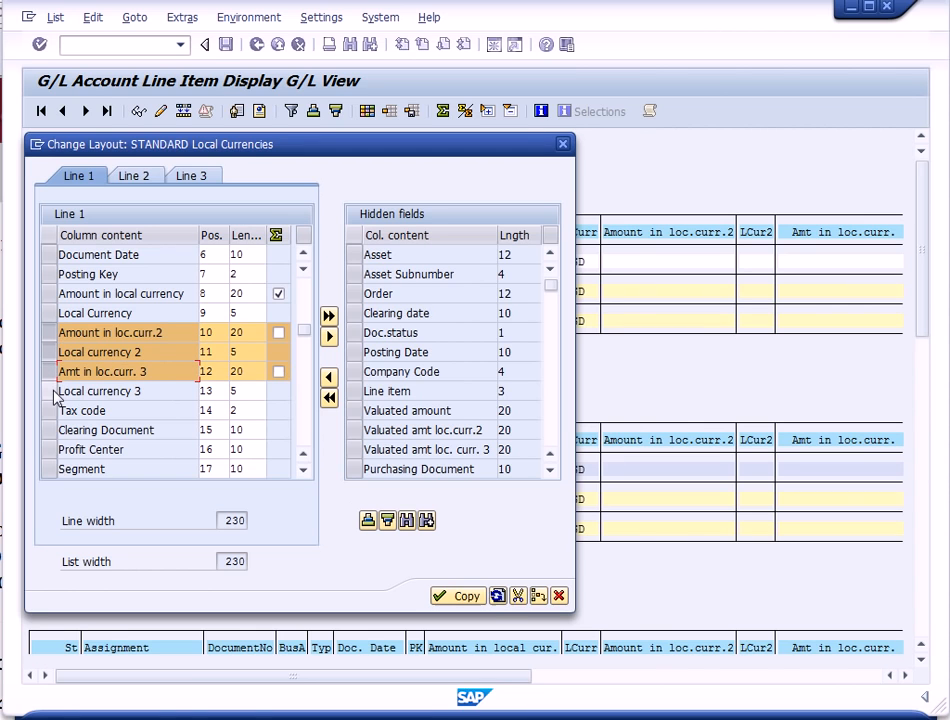
pyautogui.click(52, 392)
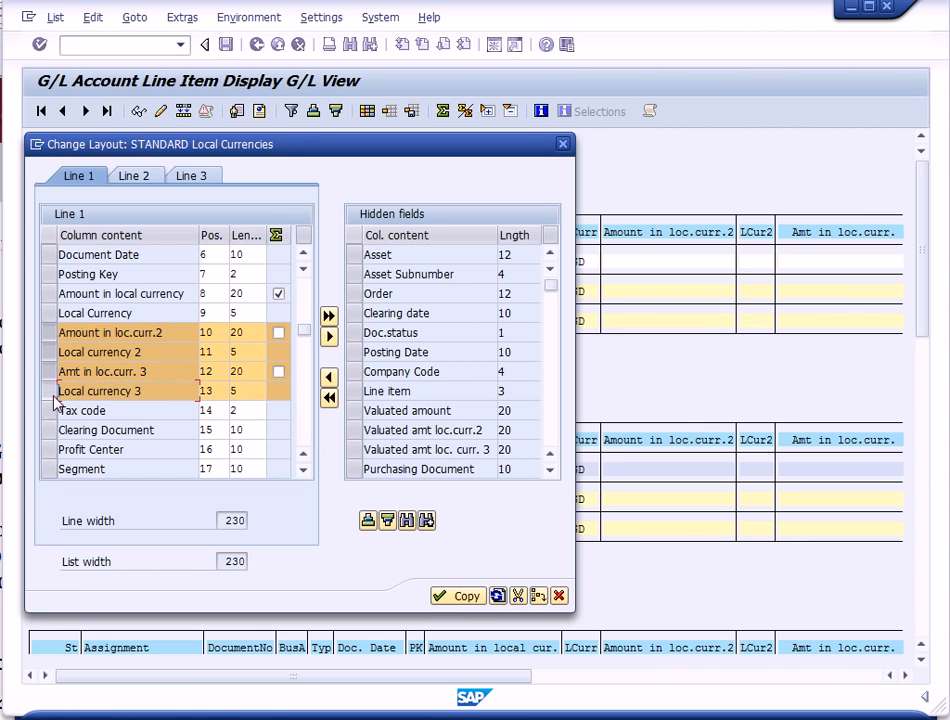
pyautogui.click(52, 411)
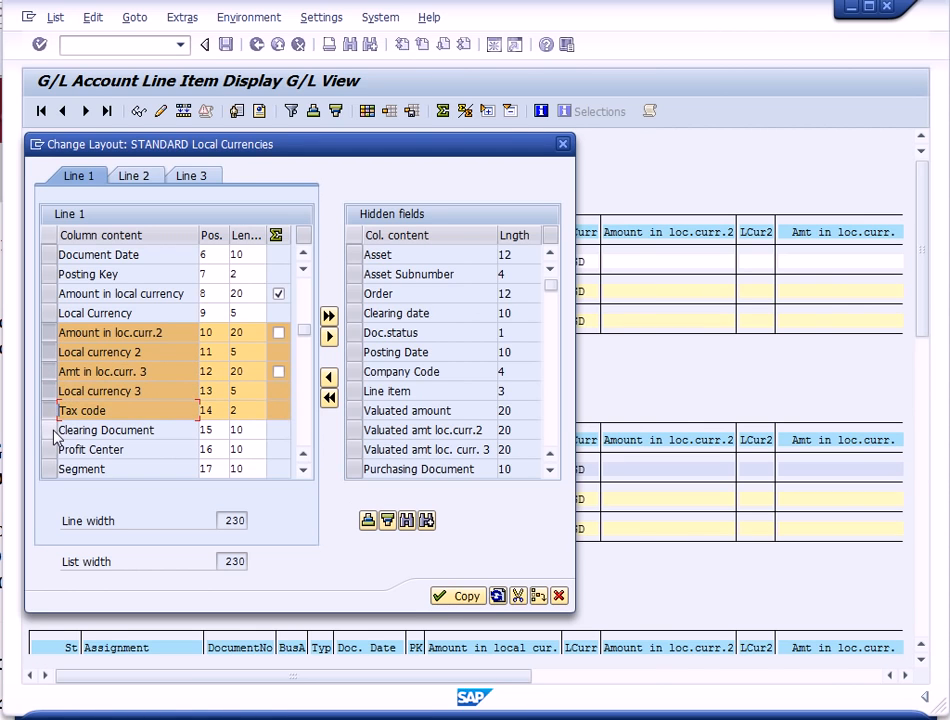
pyautogui.click(52, 431)
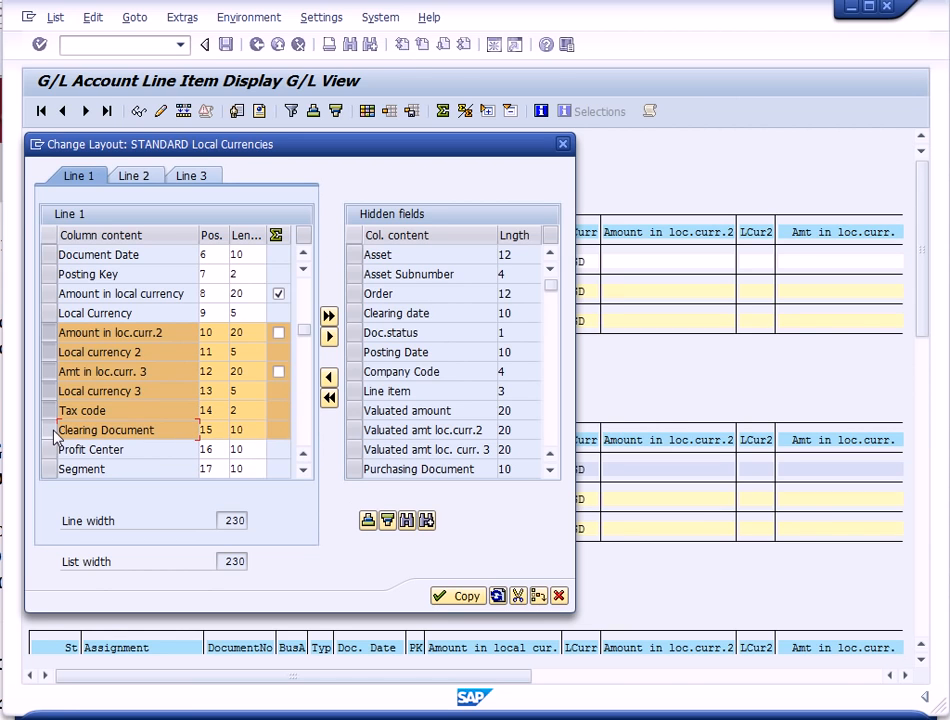
pyautogui.click(52, 449)
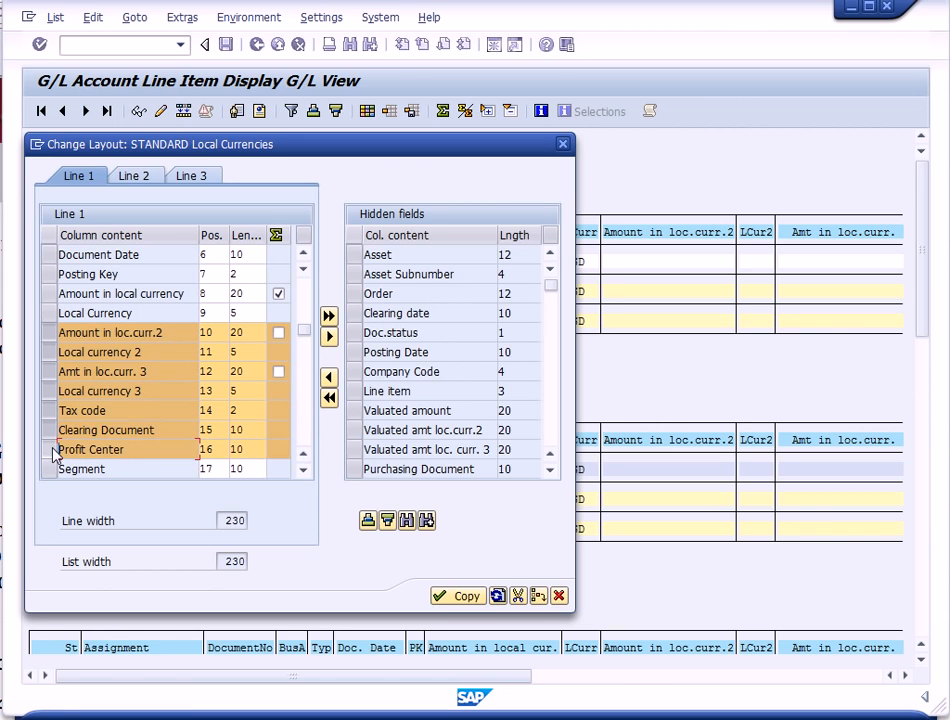
pyautogui.click(52, 469)
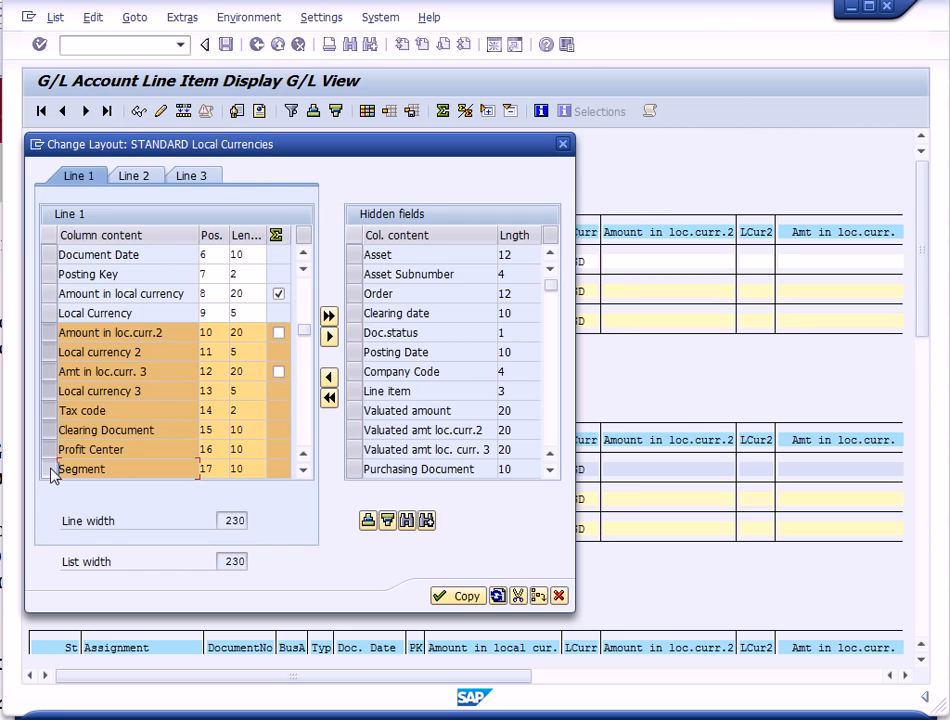
pyautogui.click(330, 338)
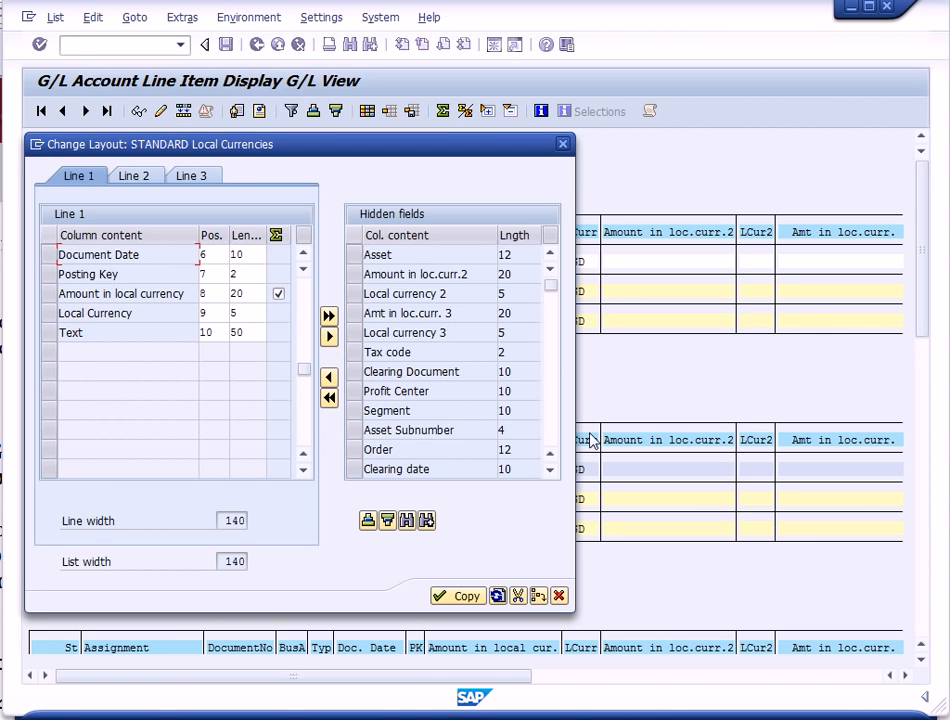
pyautogui.click(466, 597)
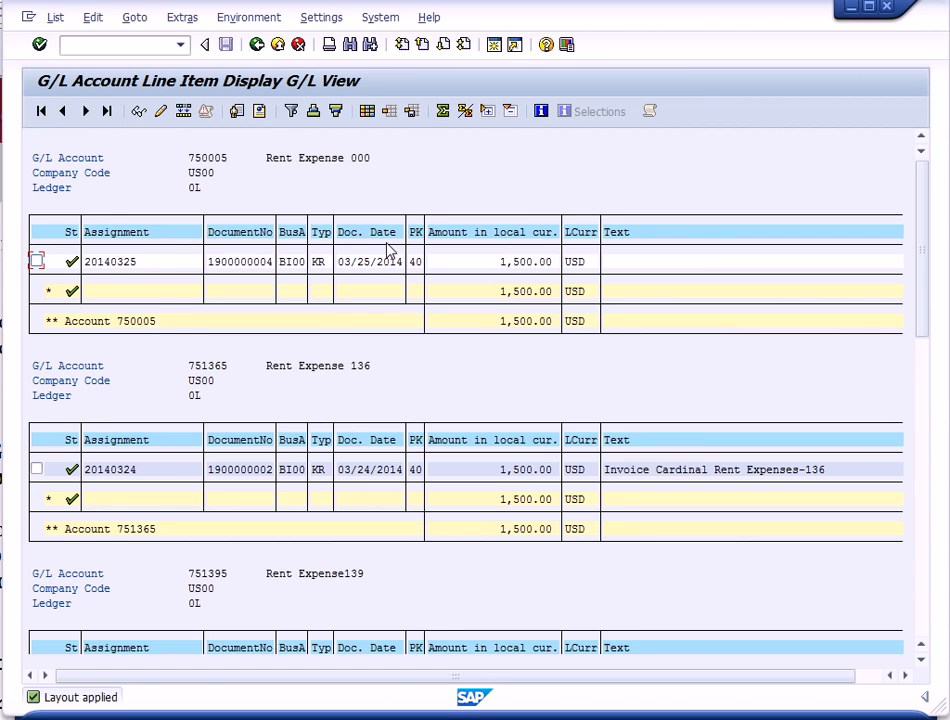
# - Exit to the main menu and run the Accounts Payable vendor balance display for Cardinal Properties 000 in US00, fiscal year 2014
pyautogui.click(278, 46)
pyautogui.click(278, 46)
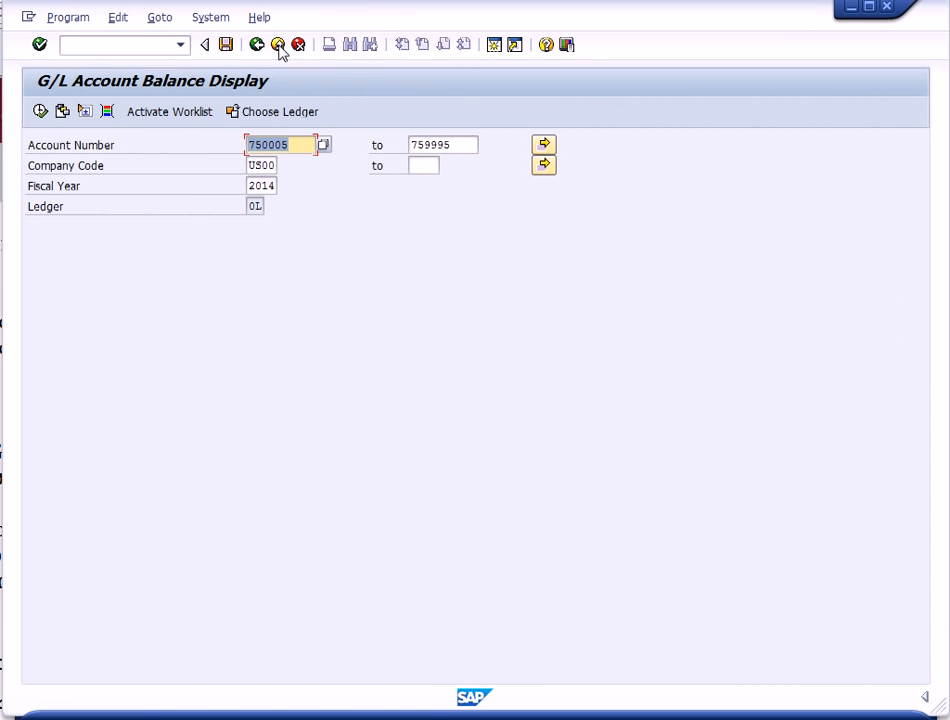
pyautogui.click(278, 46)
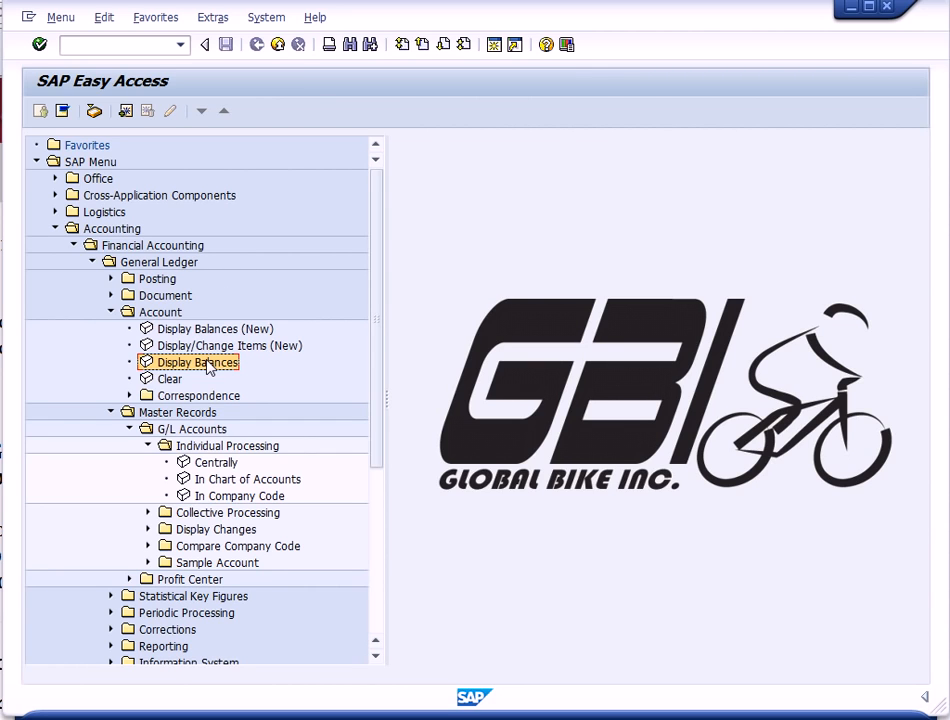
pyautogui.click(110, 312)
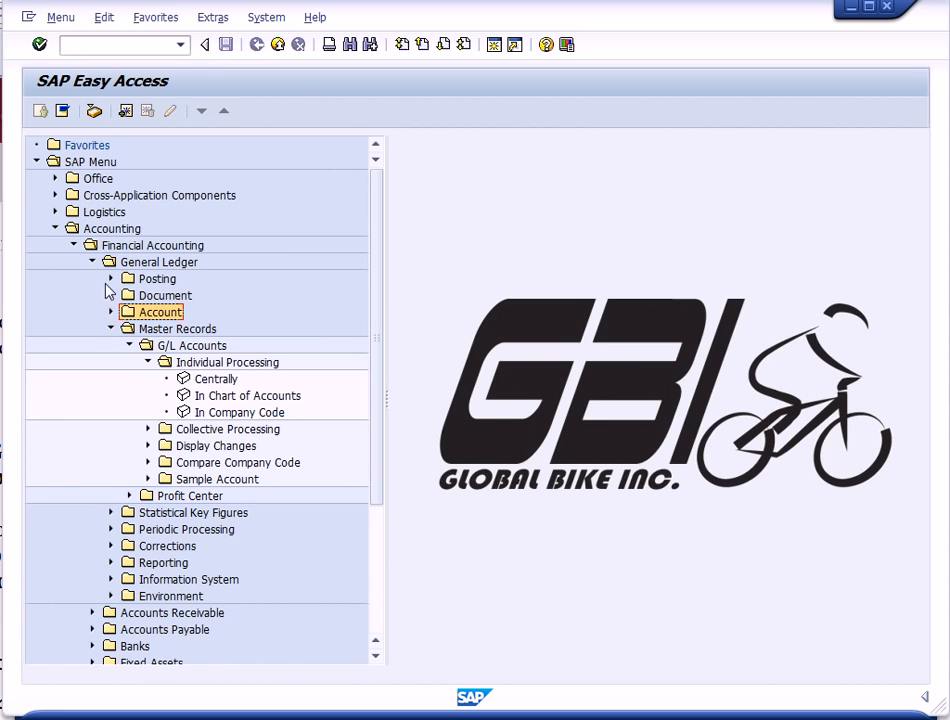
pyautogui.click(92, 263)
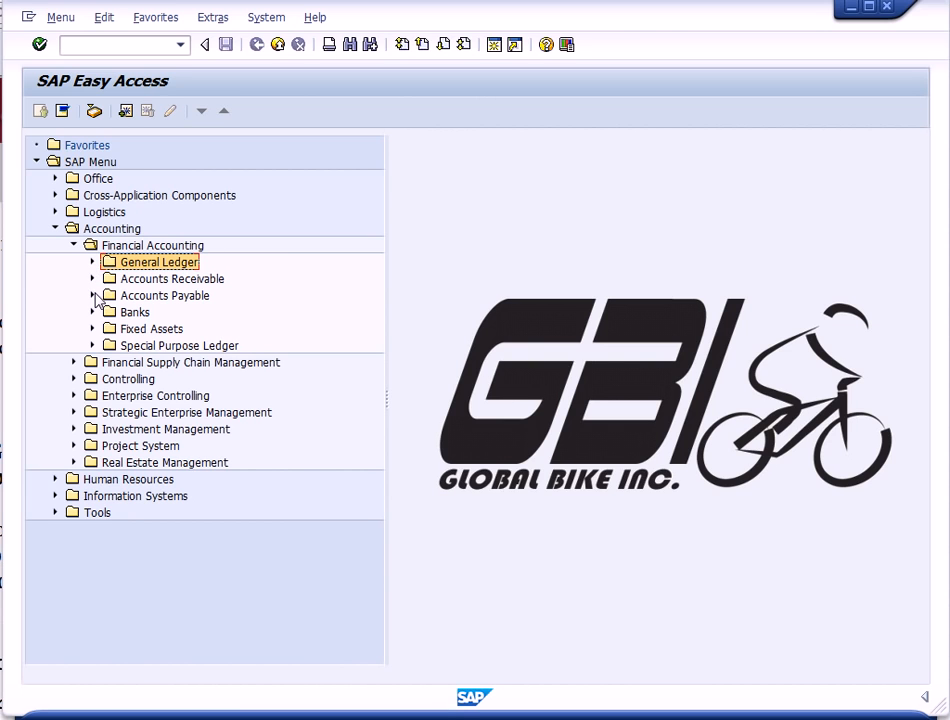
pyautogui.click(93, 296)
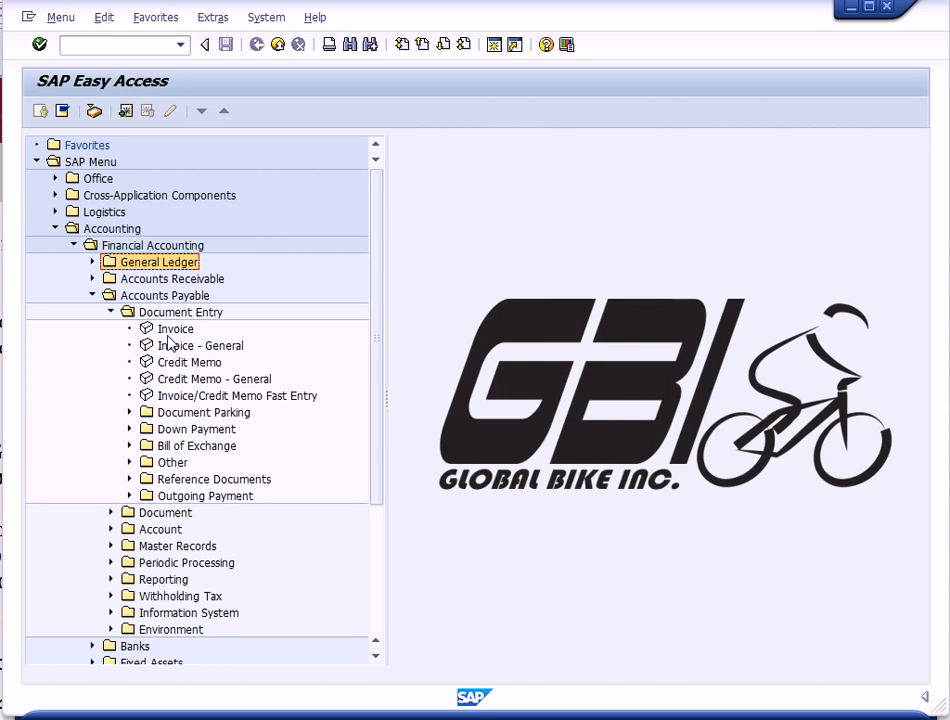
pyautogui.click(111, 312)
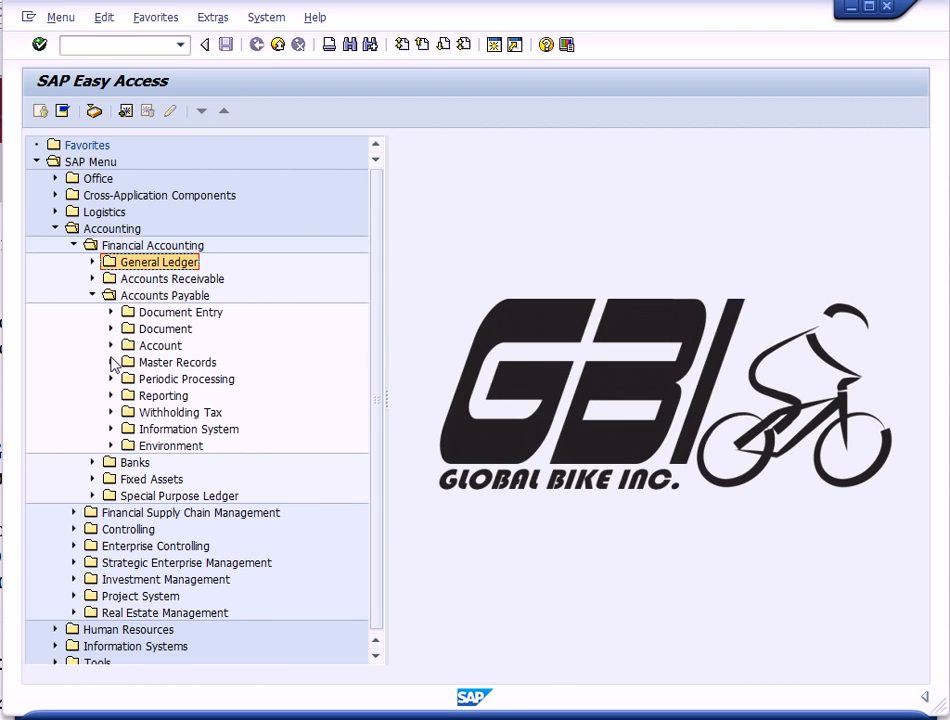
pyautogui.click(111, 345)
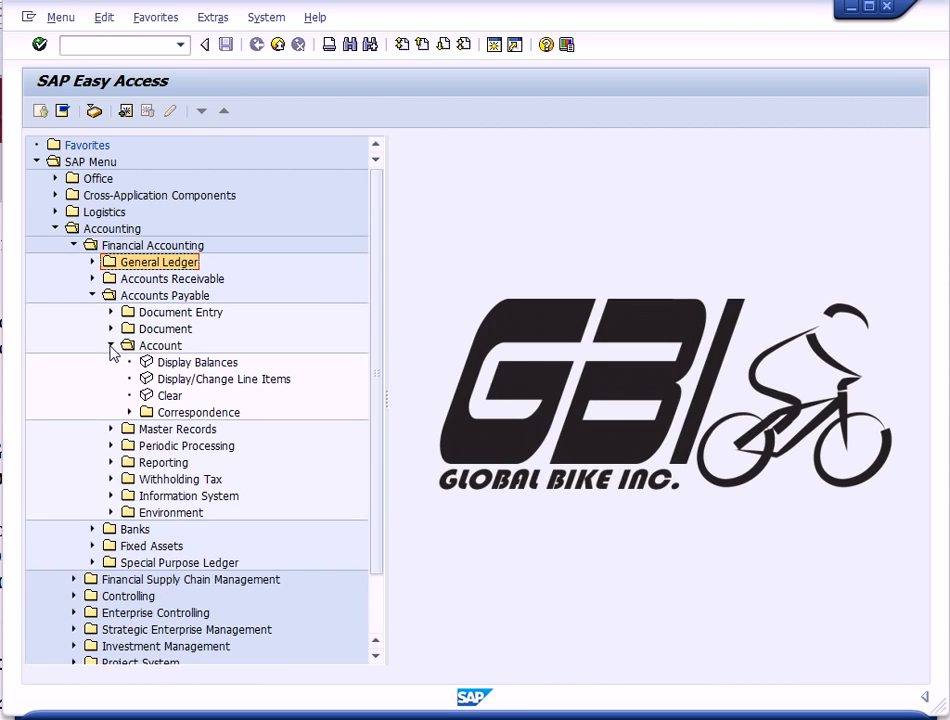
pyautogui.doubleClick(147, 362)
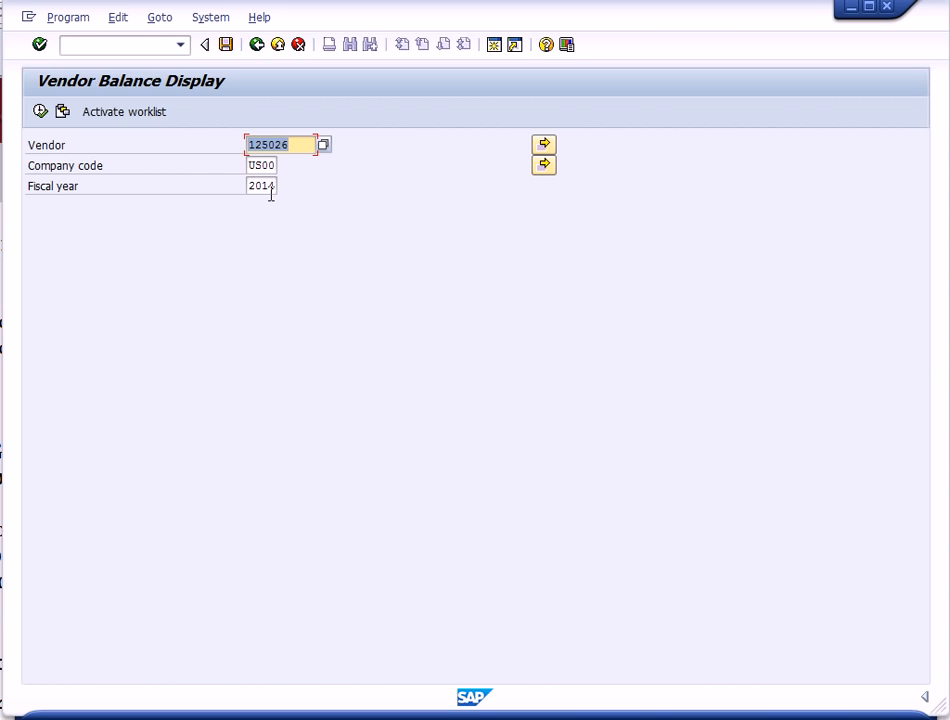
pyautogui.click(38, 113)
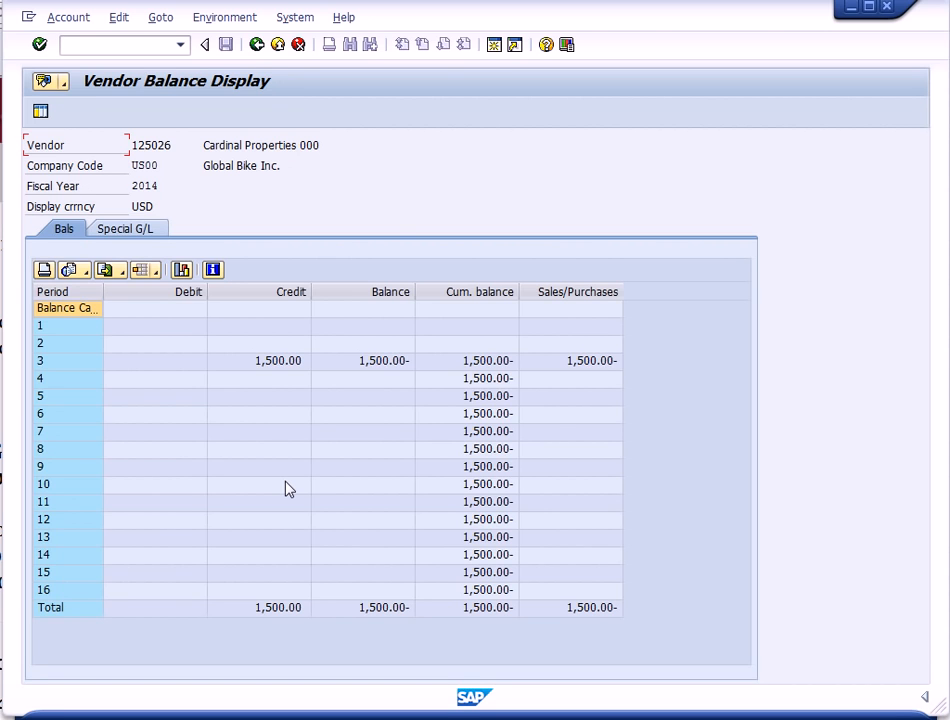
# - Drill into the vendor's period 3 balance to review its open line items, then return to the main menu
pyautogui.doubleClick(82, 368)
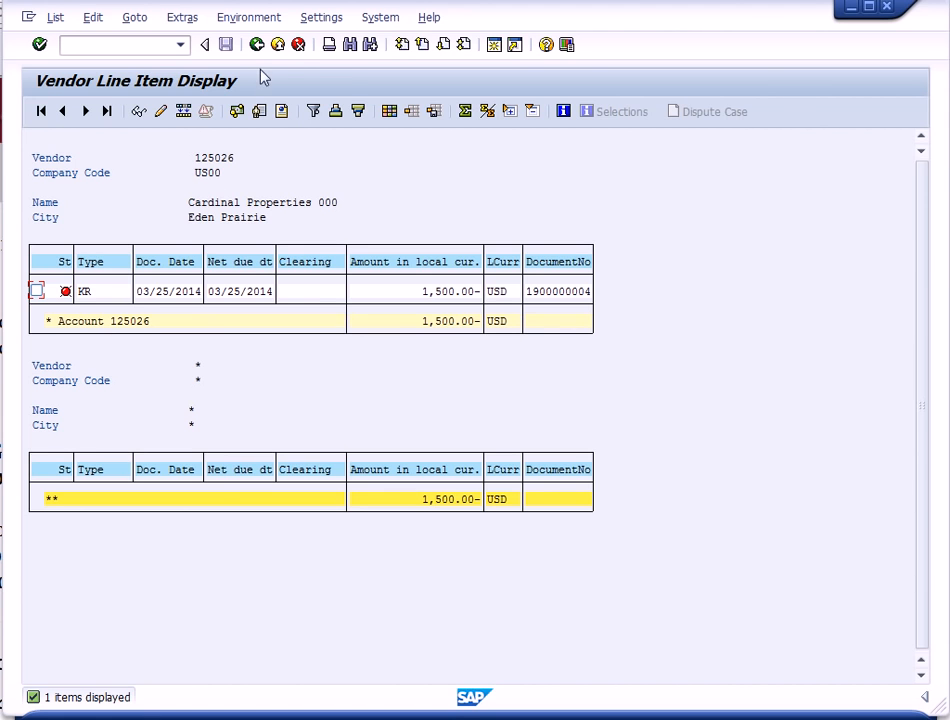
pyautogui.click(279, 46)
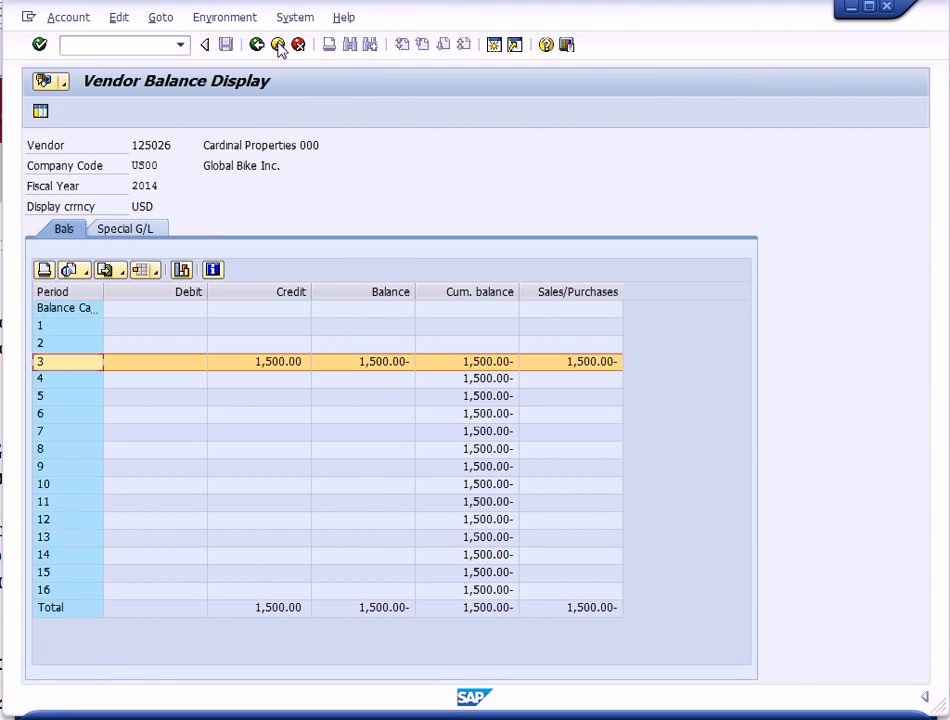
pyautogui.click(279, 46)
pyautogui.click(279, 46)
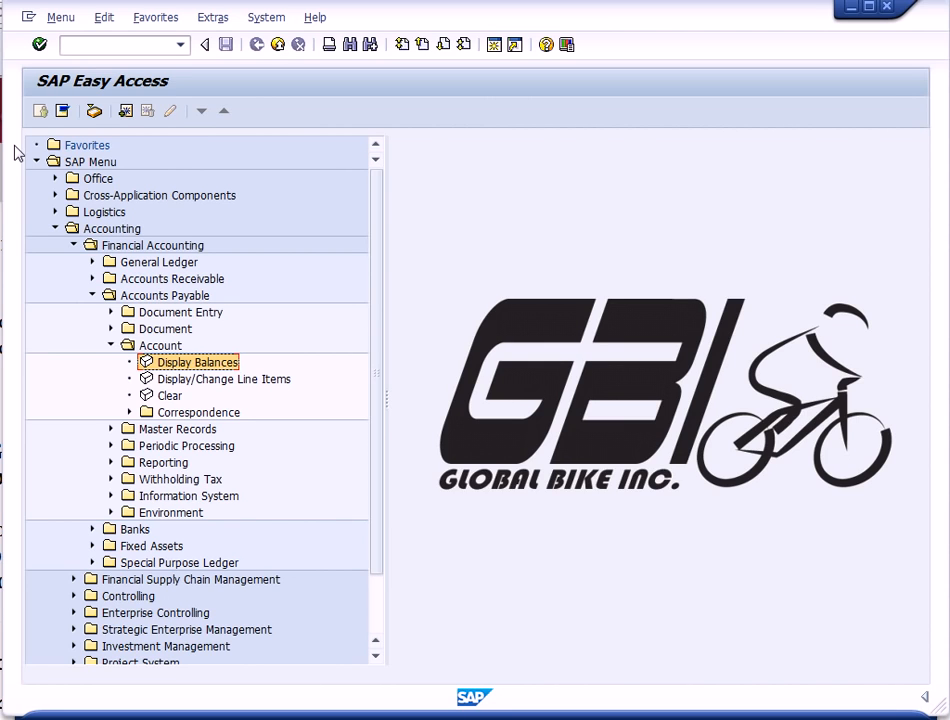
# - Open Post Outgoing Payments and set the document date to 03/25/2014 from the calendar
pyautogui.click(111, 346)
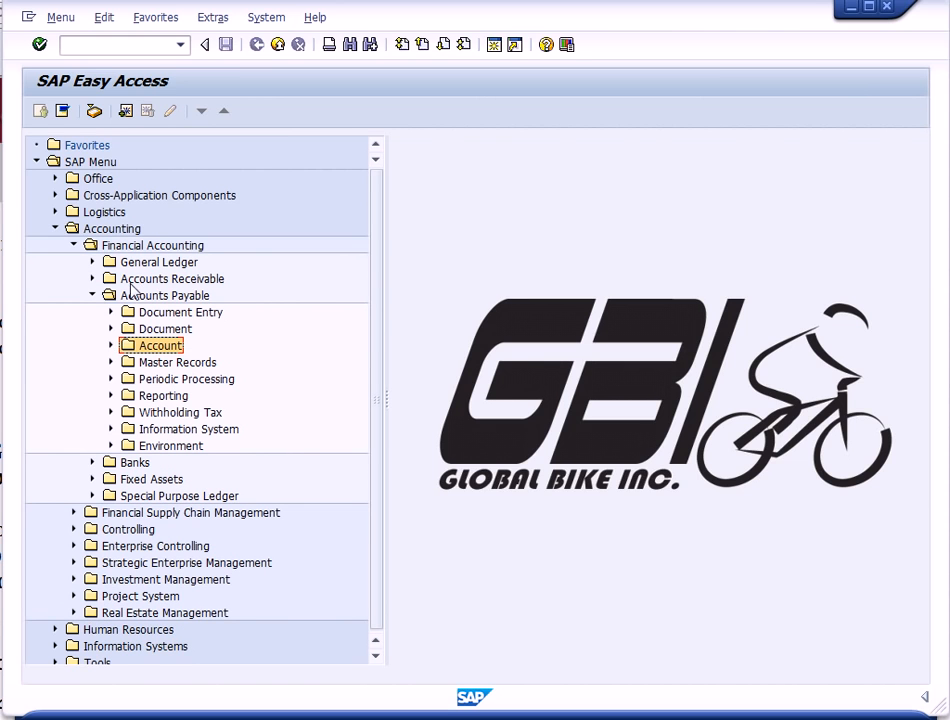
pyautogui.click(111, 312)
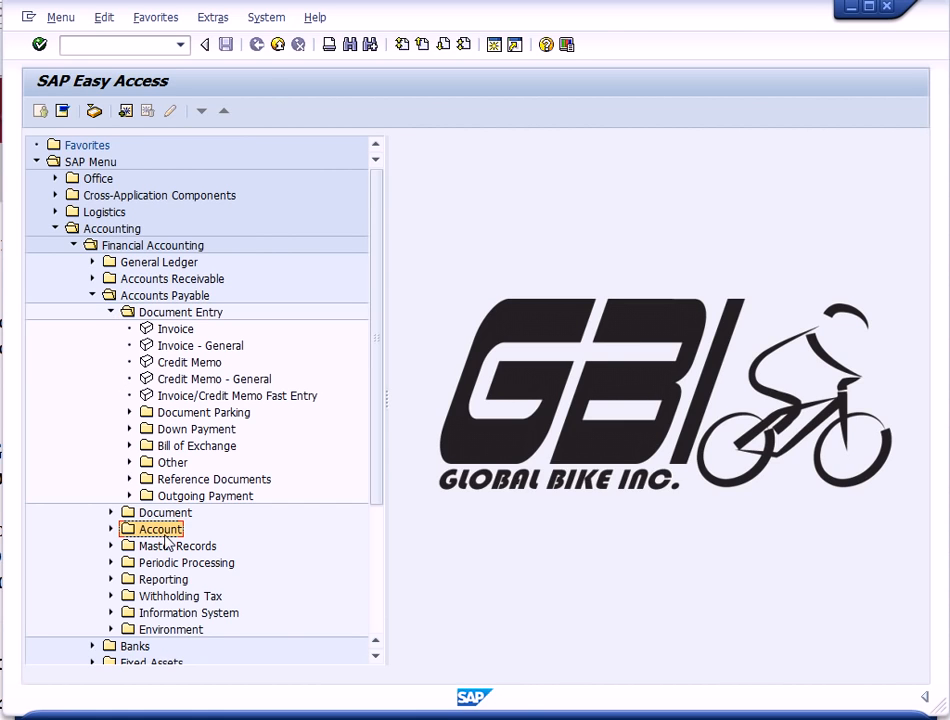
pyautogui.click(130, 496)
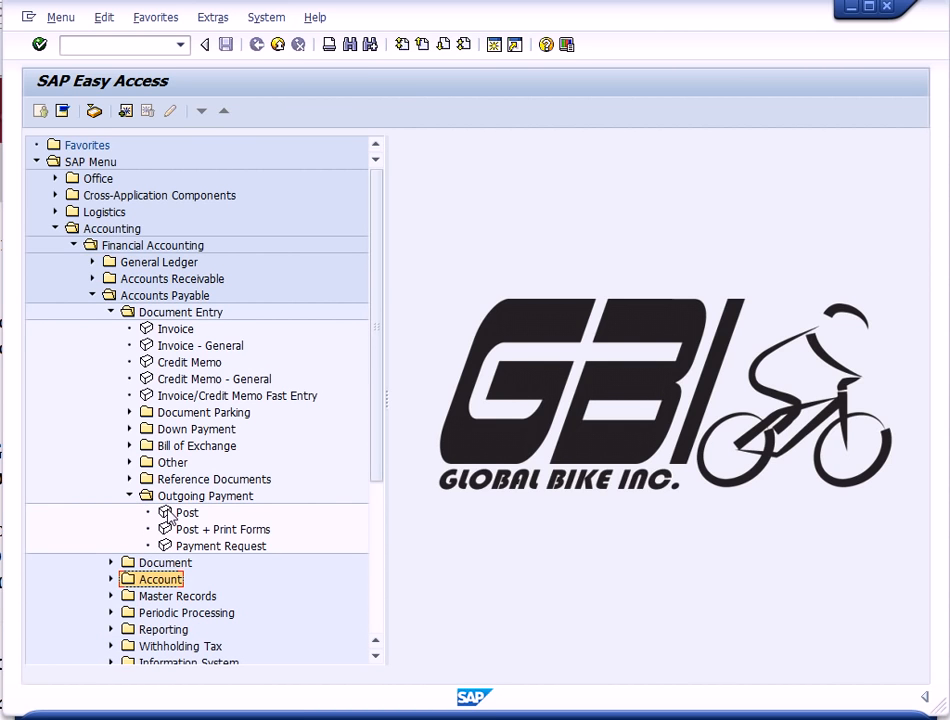
pyautogui.click(173, 512)
pyautogui.doubleClick(173, 512)
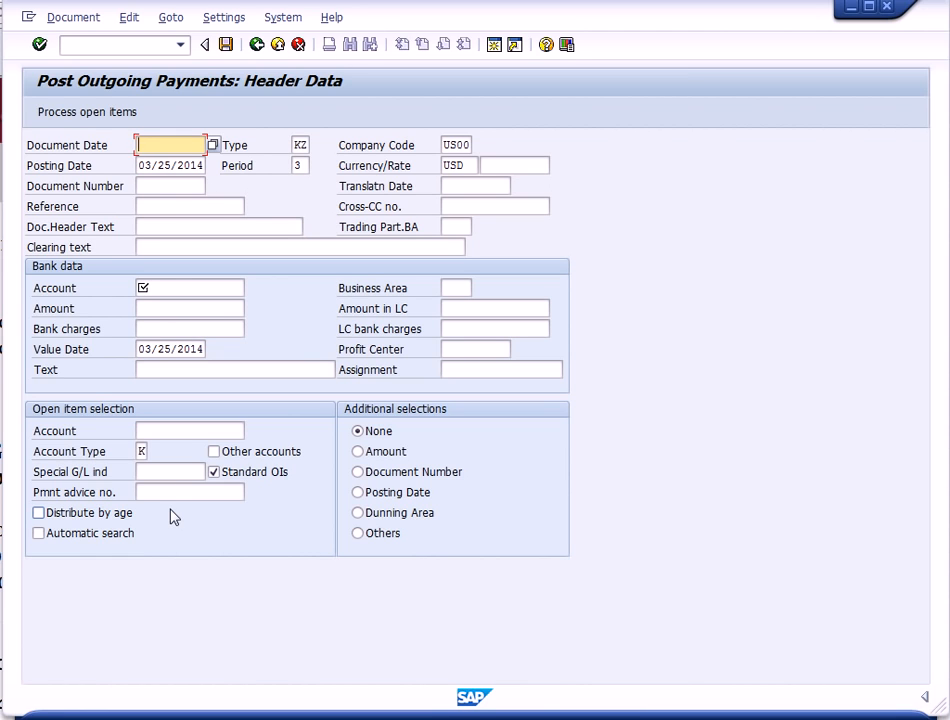
pyautogui.click(212, 148)
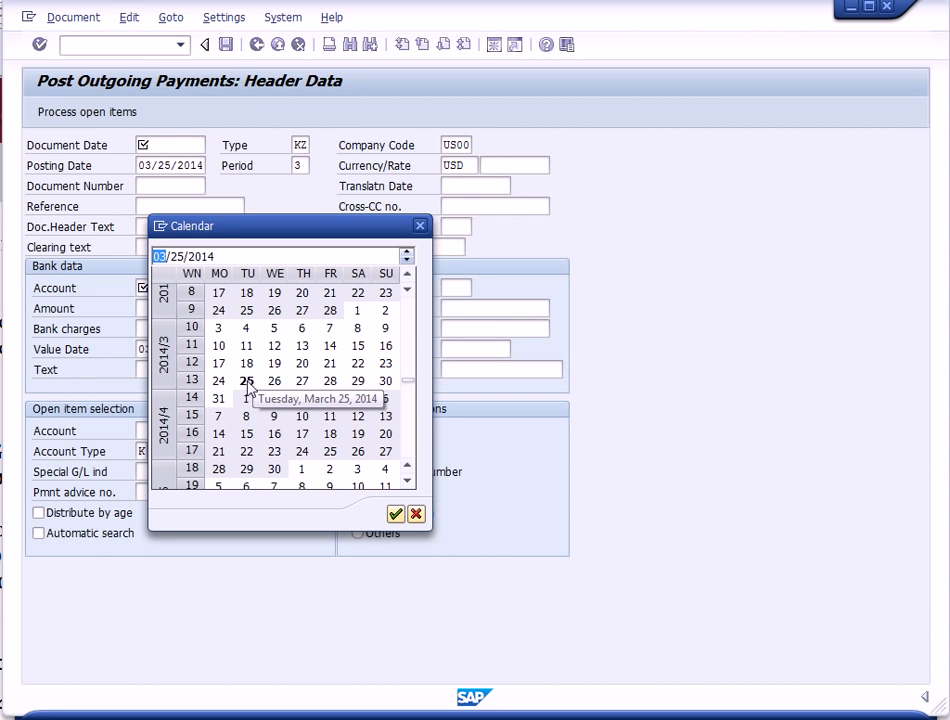
pyautogui.doubleClick(248, 384)
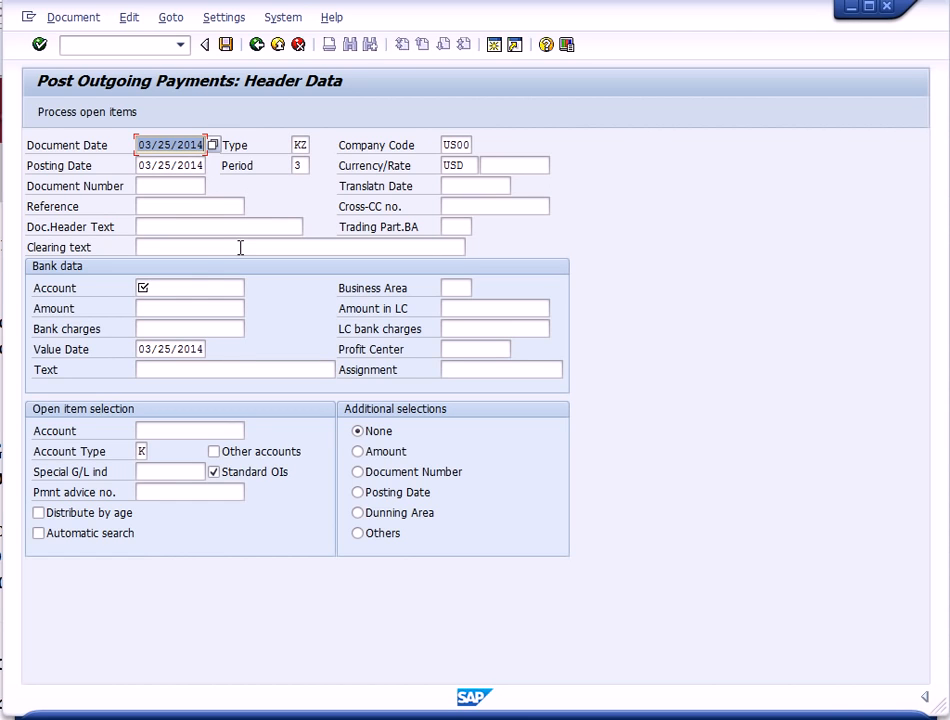
# - Enter bank account 100005 and an amount of 1500 in the payment's bank data
pyautogui.click(158, 287)
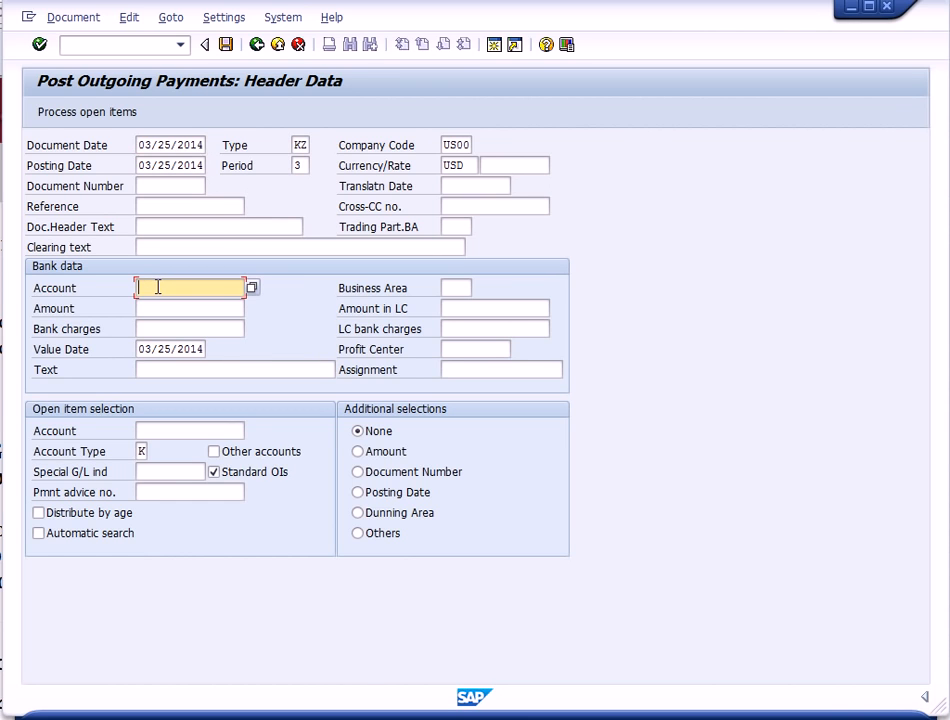
pyautogui.write('10')
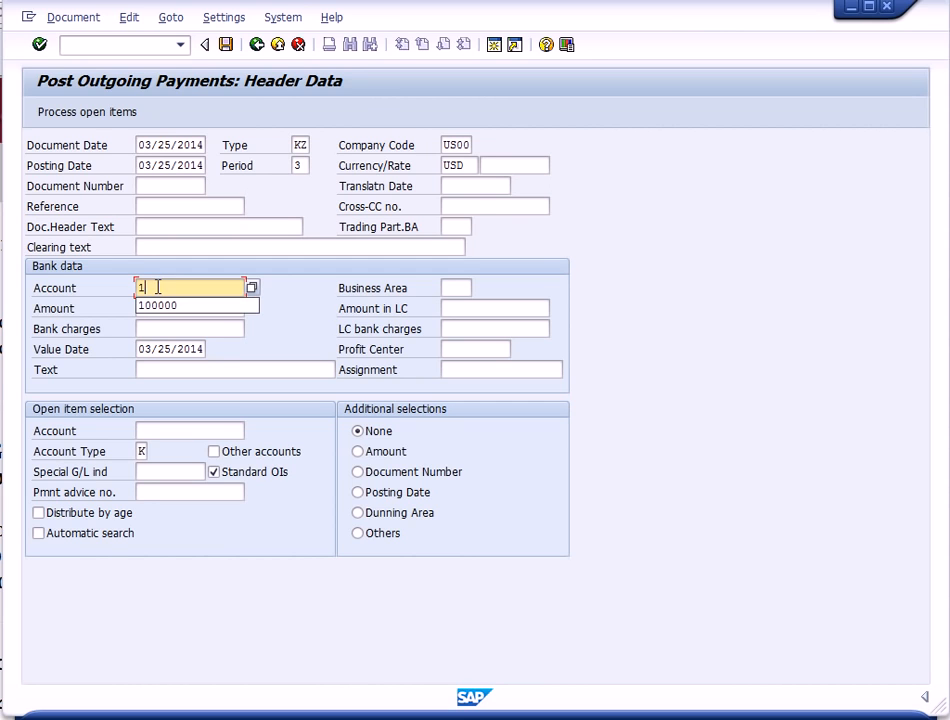
pyautogui.write('05')
pyautogui.click(151, 310)
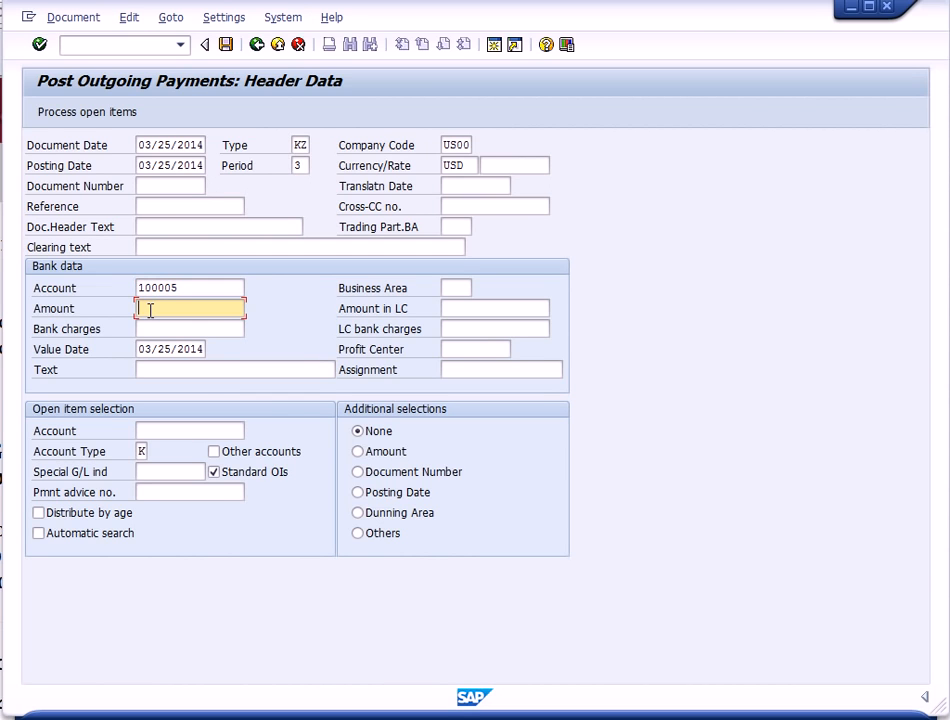
pyautogui.write('1500')
pyautogui.click(153, 372)
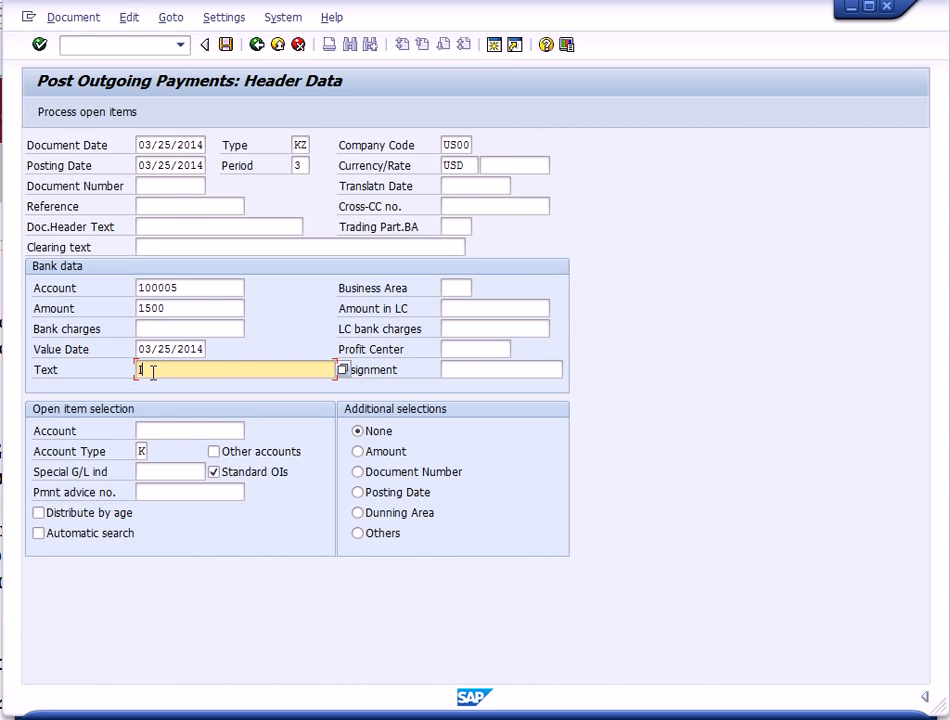
# - Enter the payment line text Invoice HR-000
pyautogui.write('Invoice HR-000')
# - Look up the vendor by search term 000 and select Cardinal Properties 000 as the open-item account
pyautogui.click(146, 431)
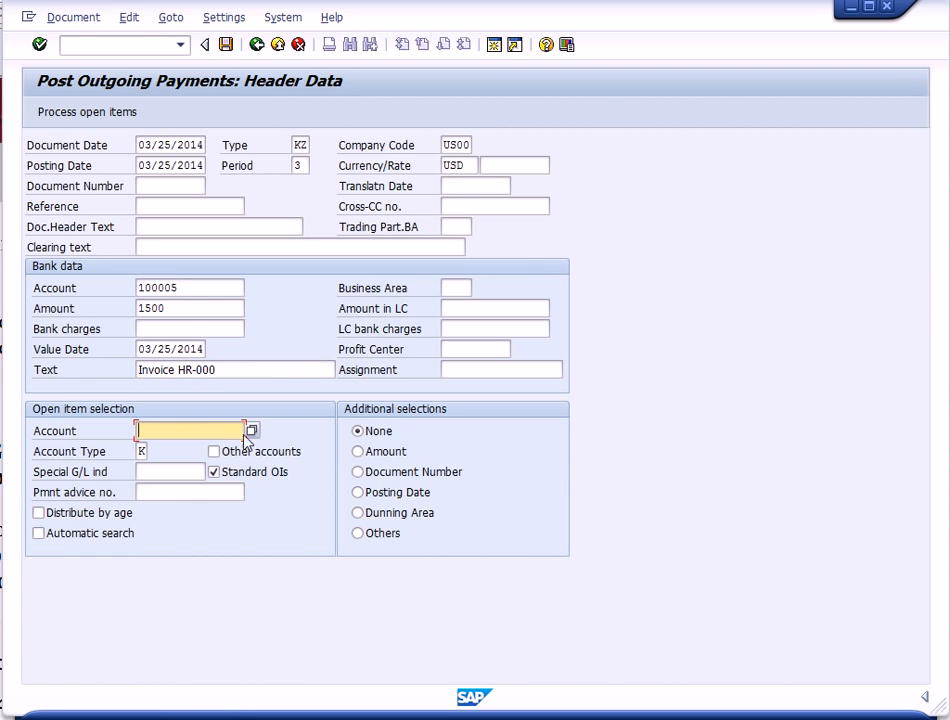
pyautogui.click(251, 431)
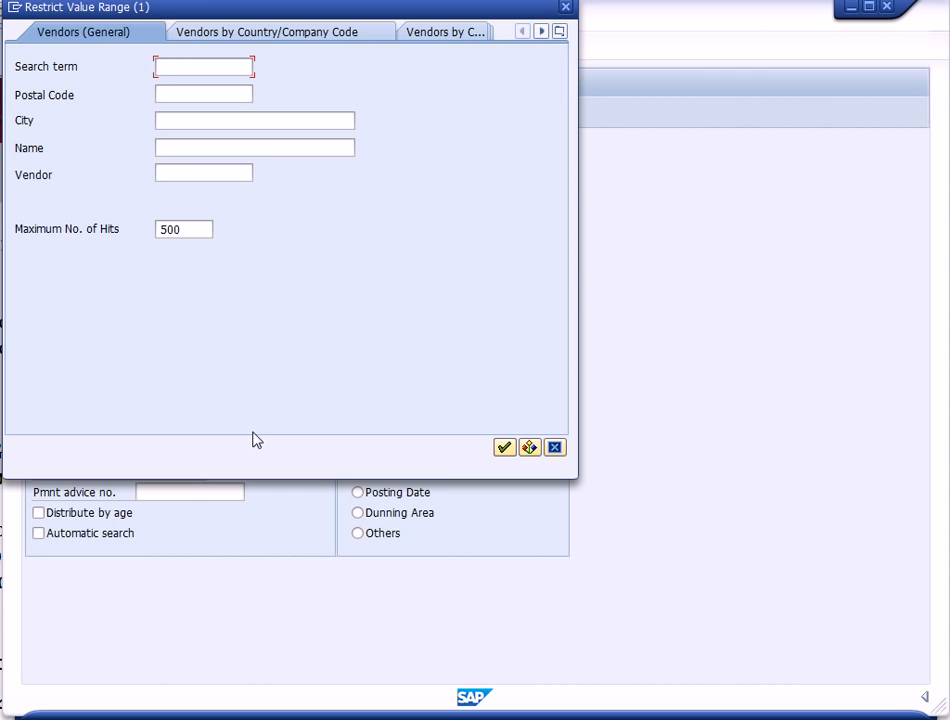
pyautogui.write('000')
pyautogui.click(503, 447)
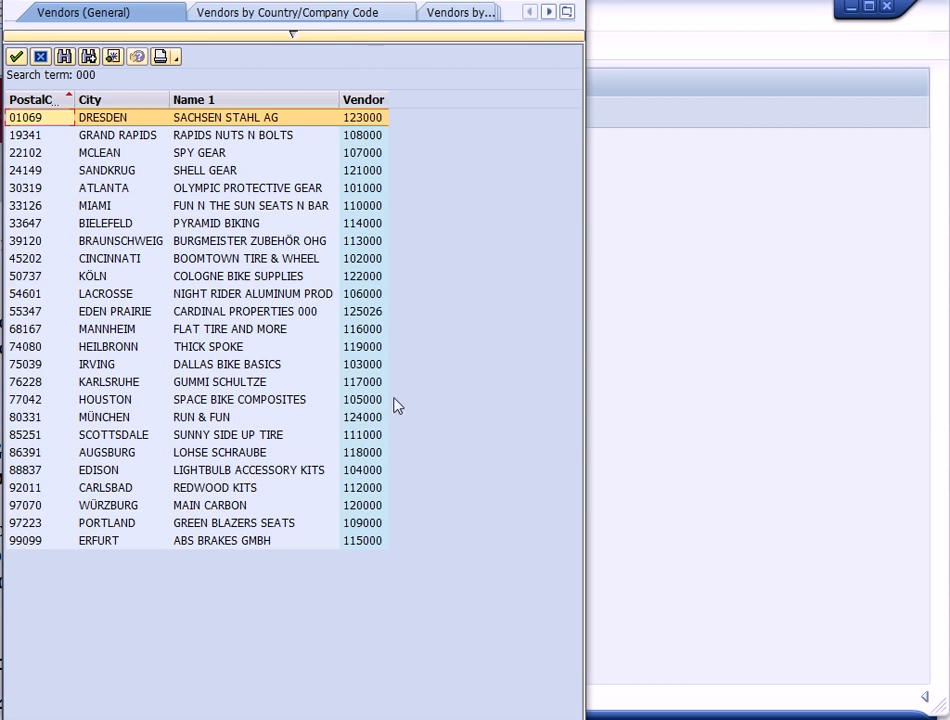
pyautogui.doubleClick(283, 313)
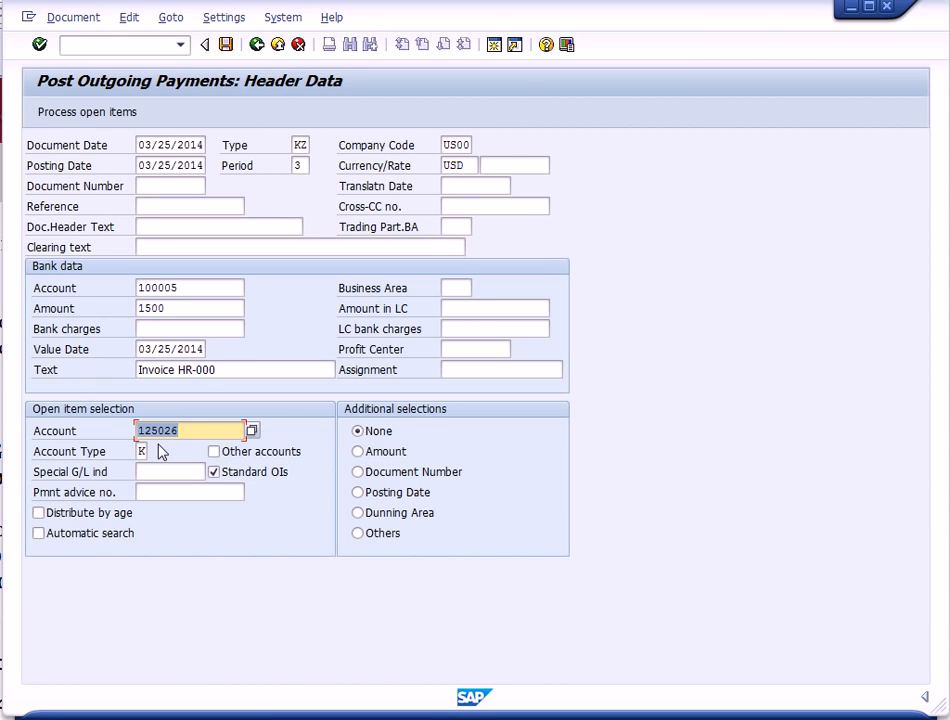
# - Process the vendor's open items, post the outgoing payment, and exit the payment transaction without further changes
pyautogui.click(117, 111)
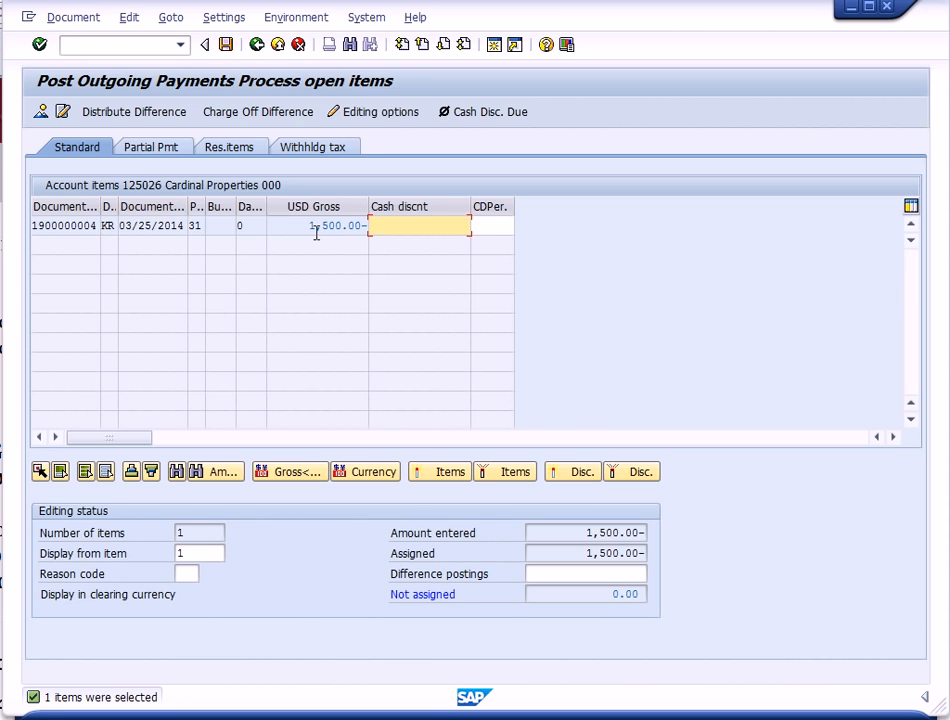
pyautogui.click(38, 45)
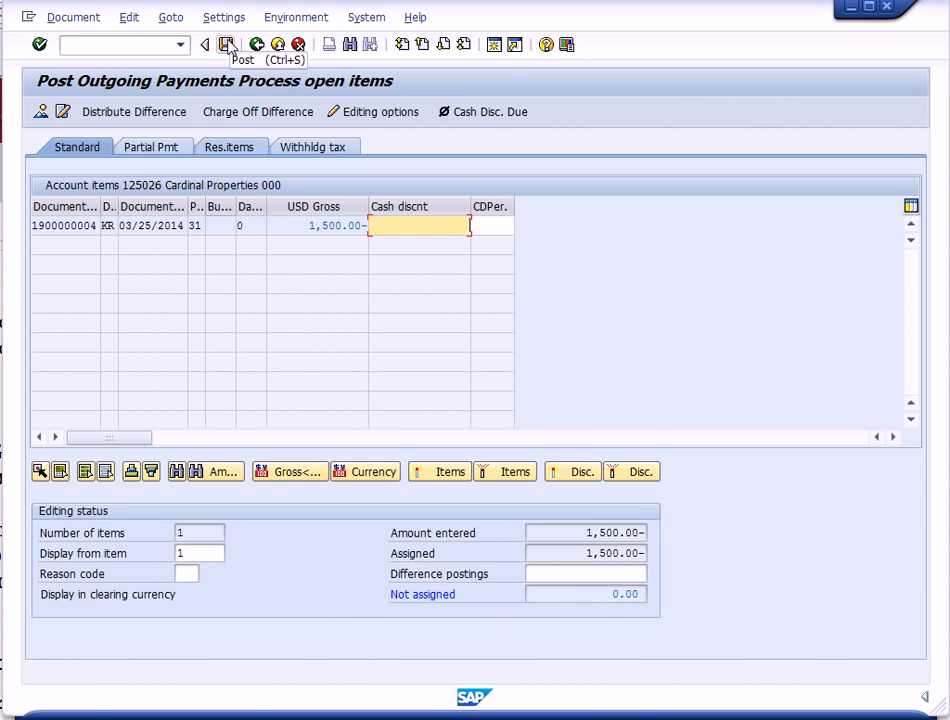
pyautogui.click(228, 46)
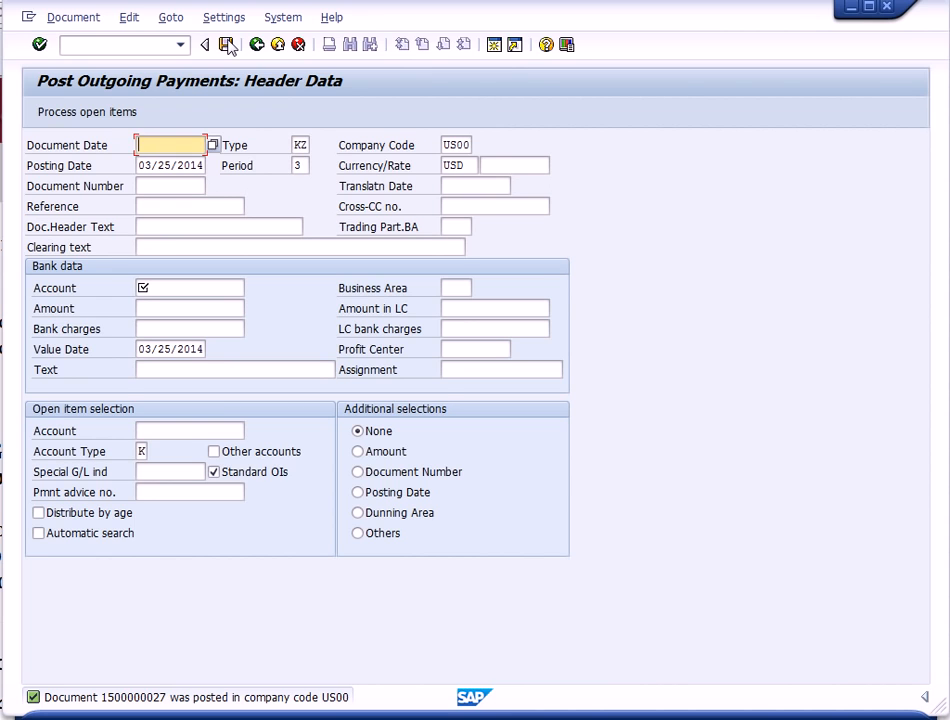
pyautogui.click(277, 45)
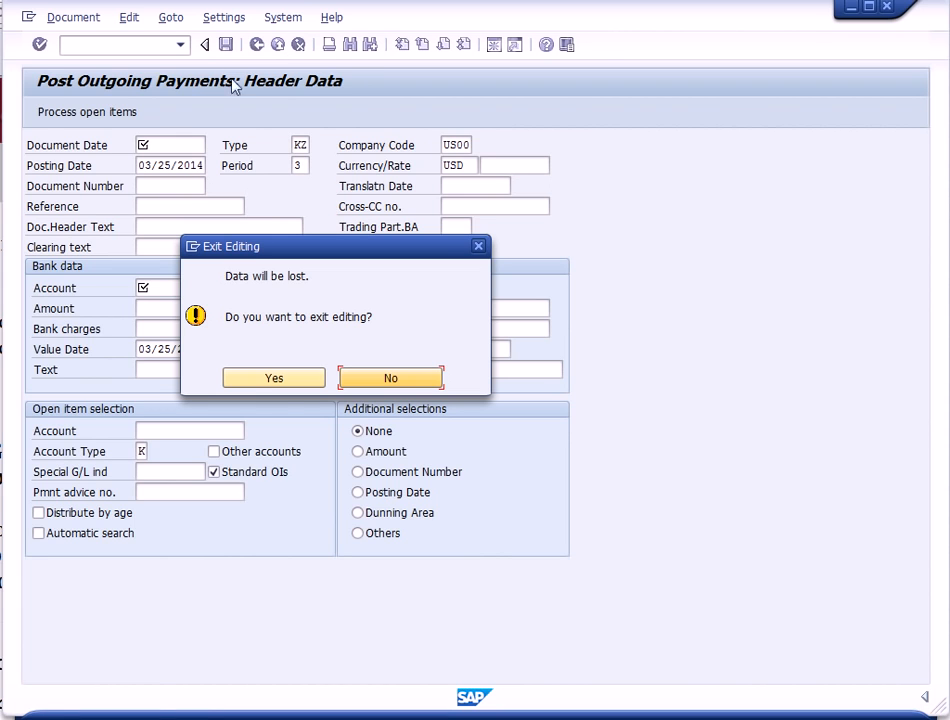
pyautogui.rightClick(282, 390)
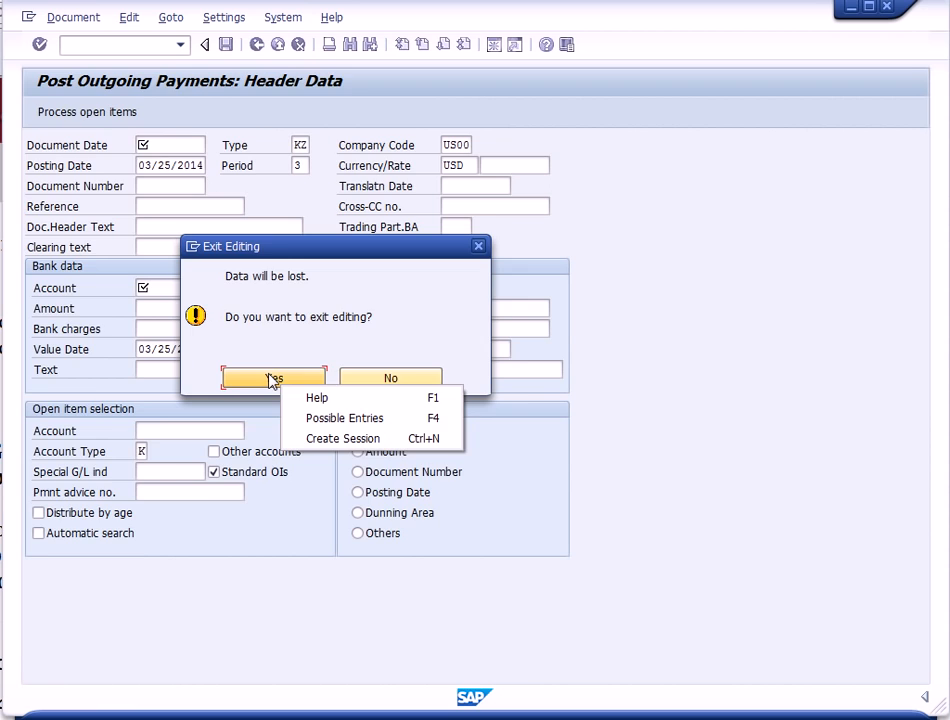
pyautogui.click(270, 379)
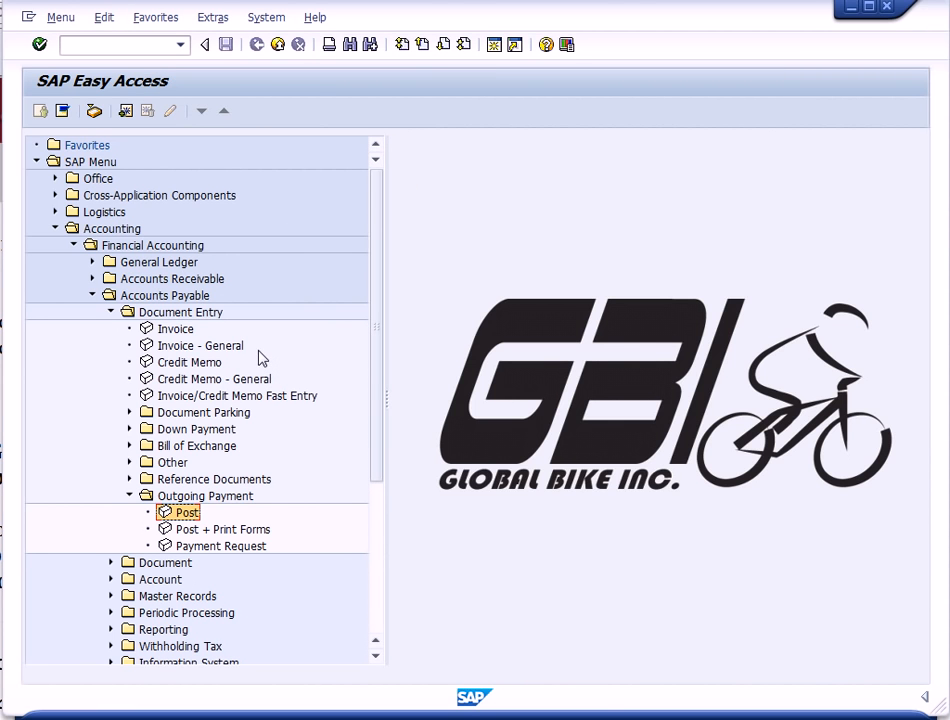
# - Run the G/L account balance display for bank account 100005 in company code US00, fiscal year 2014
pyautogui.click(129, 496)
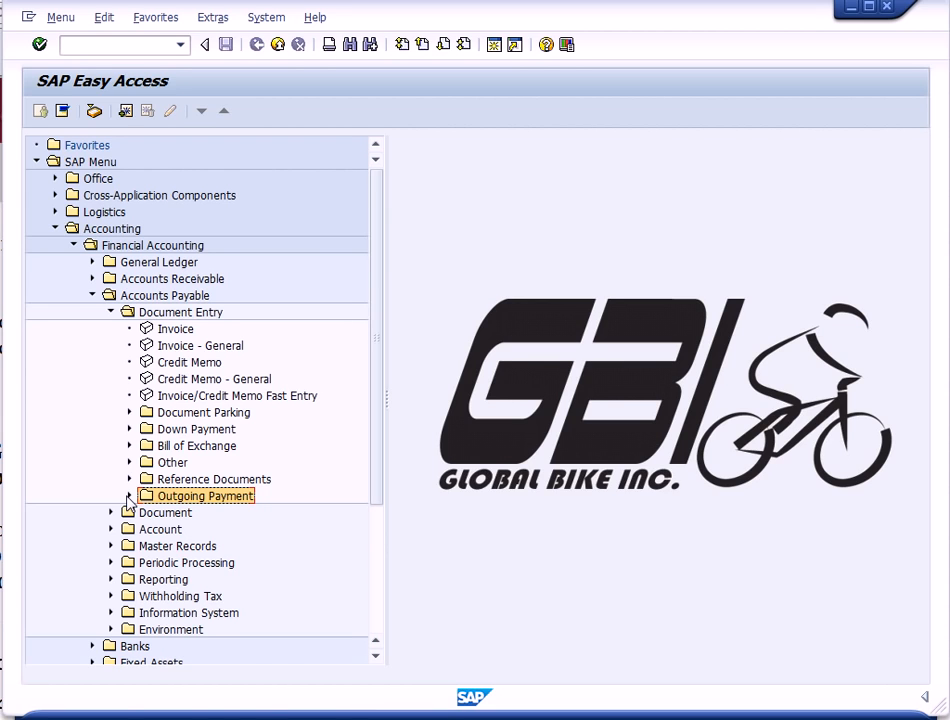
pyautogui.click(93, 296)
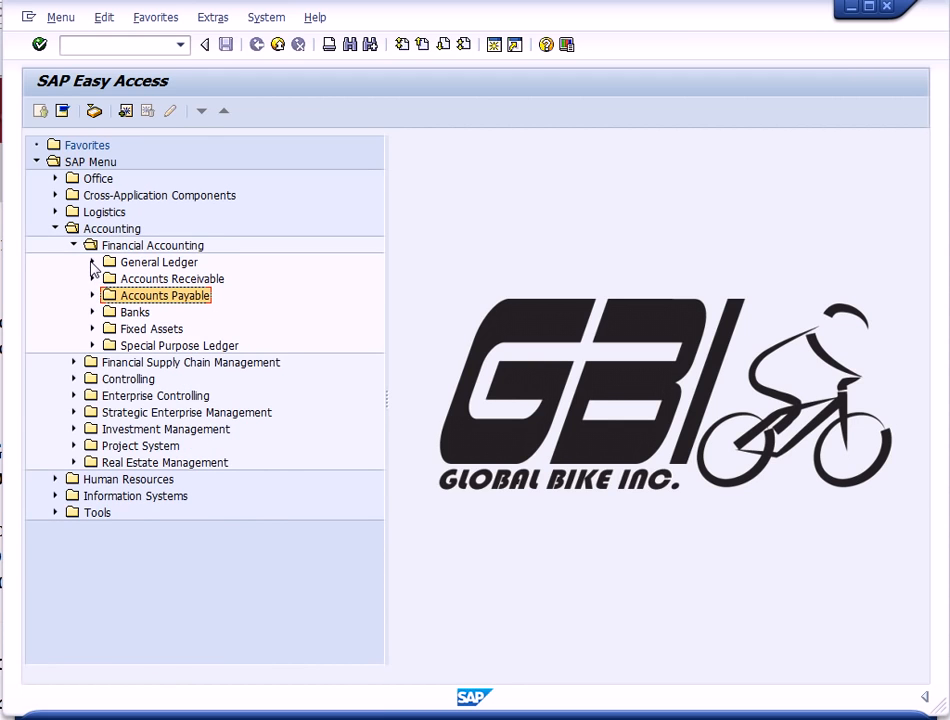
pyautogui.click(92, 262)
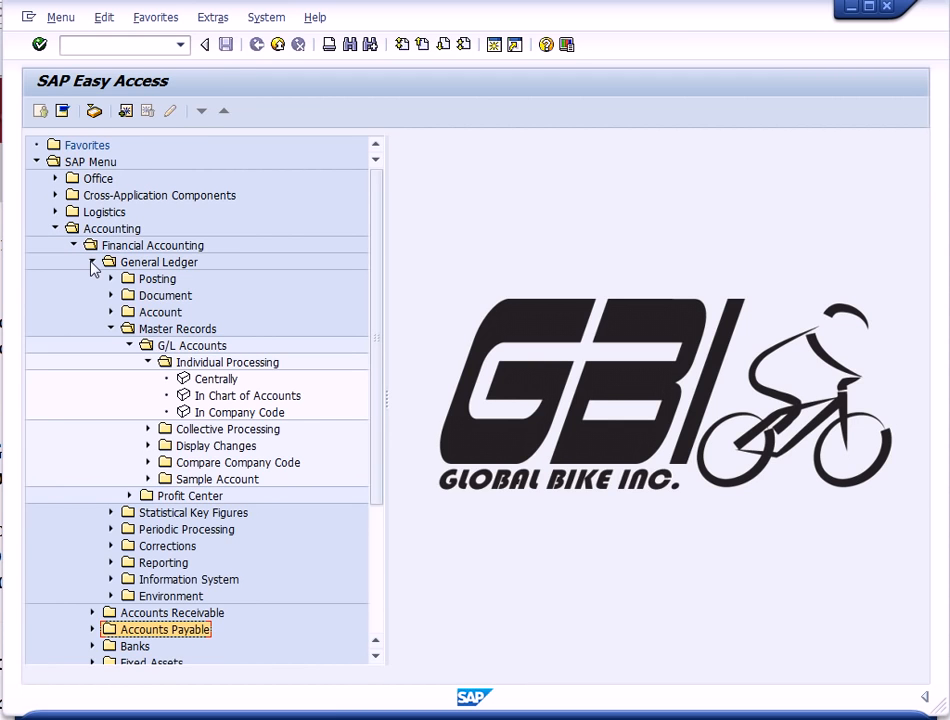
pyautogui.click(111, 312)
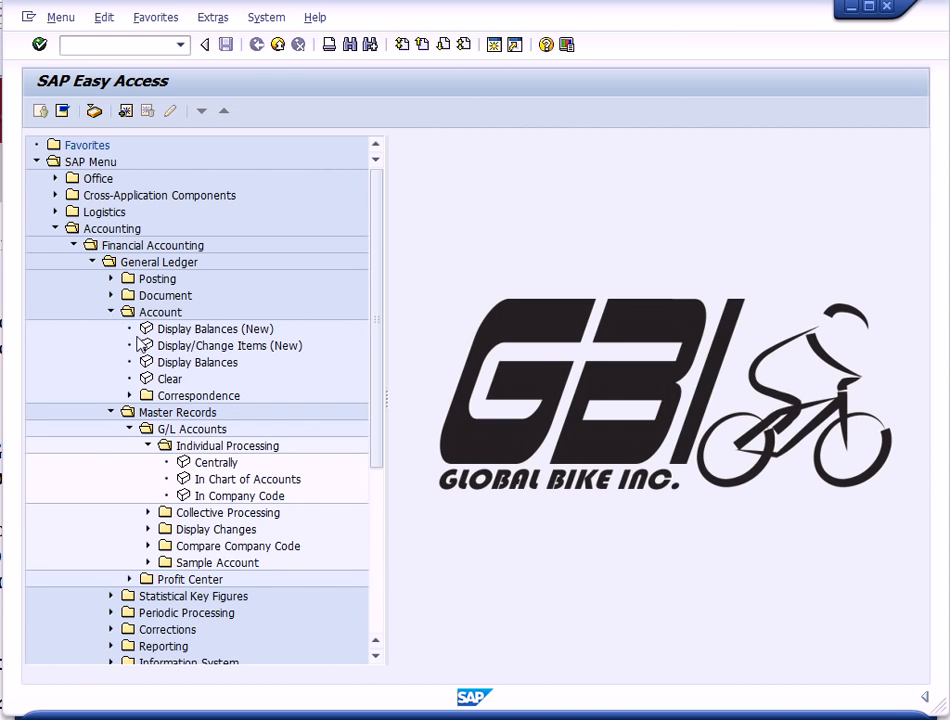
pyautogui.click(176, 366)
pyautogui.doubleClick(174, 366)
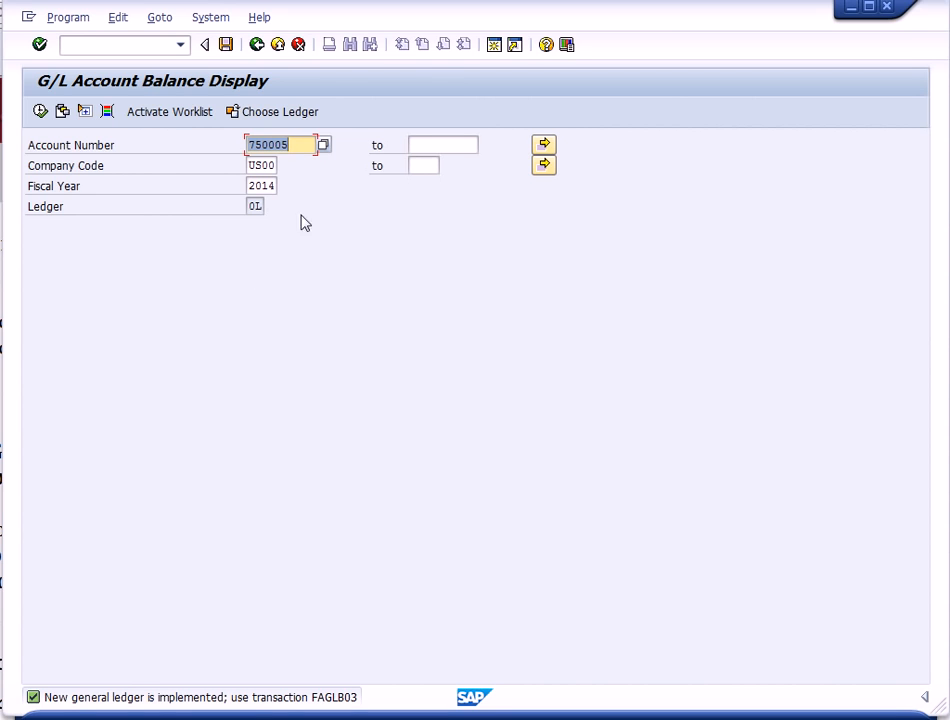
pyautogui.click(290, 145)
pyautogui.moveTo(290, 145); pyautogui.dragTo(229, 148)
pyautogui.write('100005')
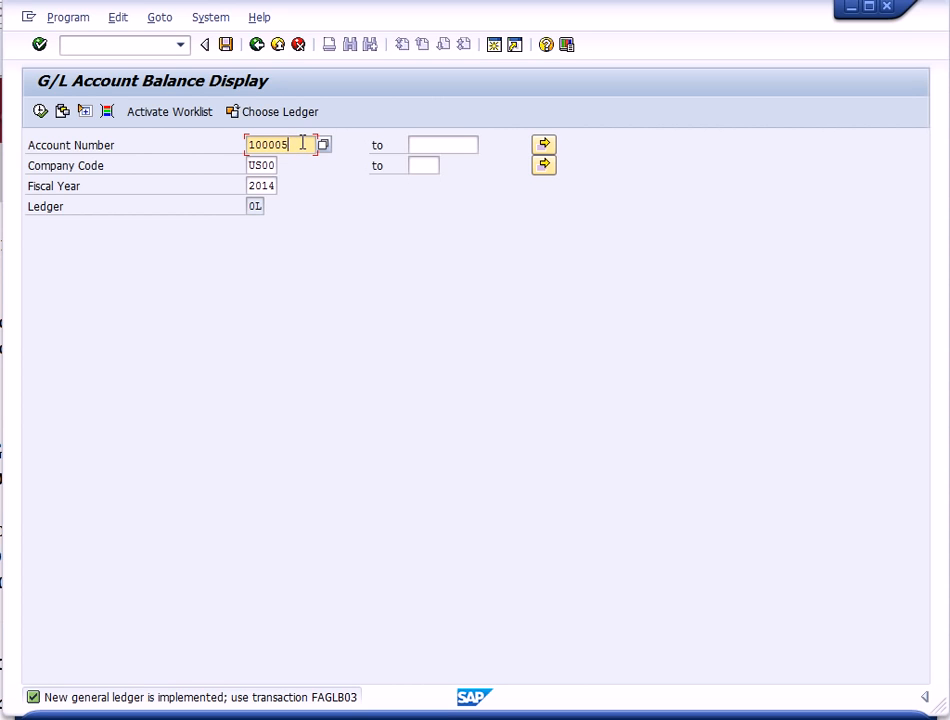
pyautogui.click(40, 111)
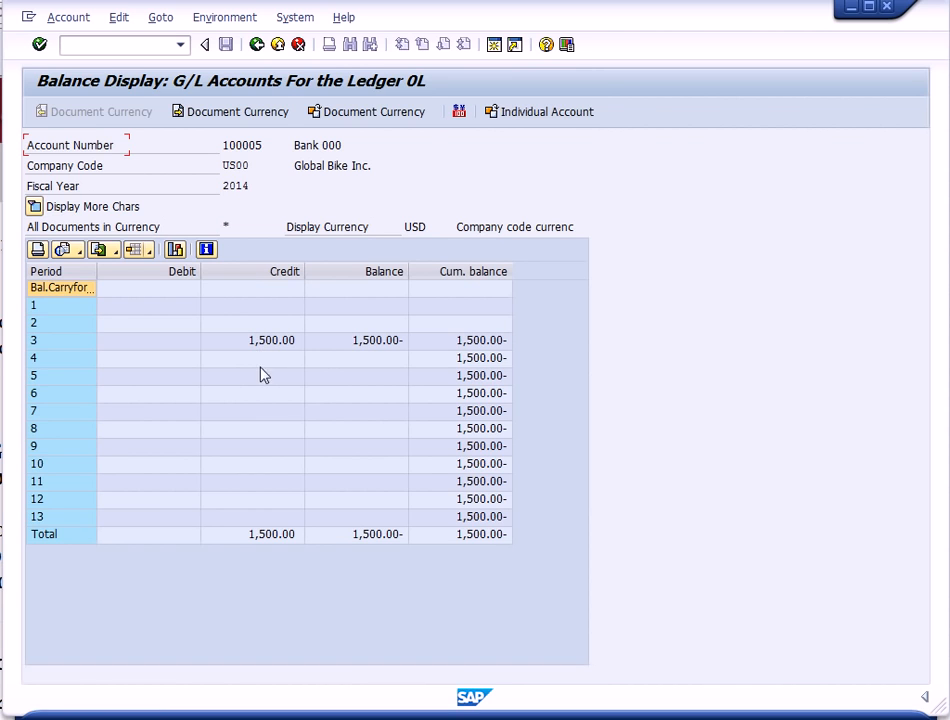
# - Drill into the bank account's period 3 balance to review its line items, then return to the main menu
pyautogui.doubleClick(58, 343)
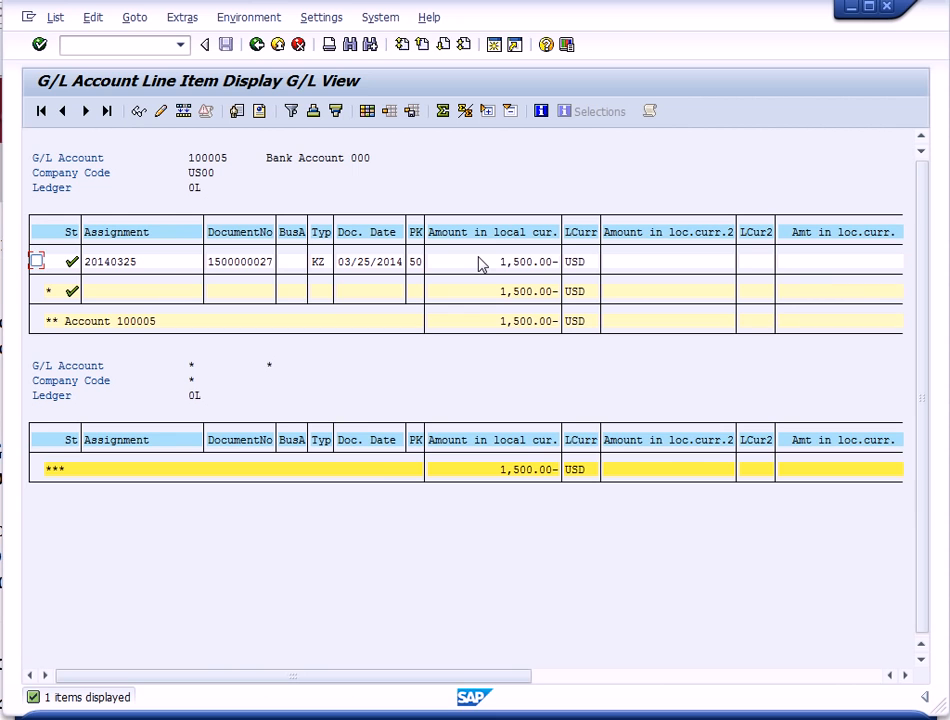
pyautogui.click(278, 46)
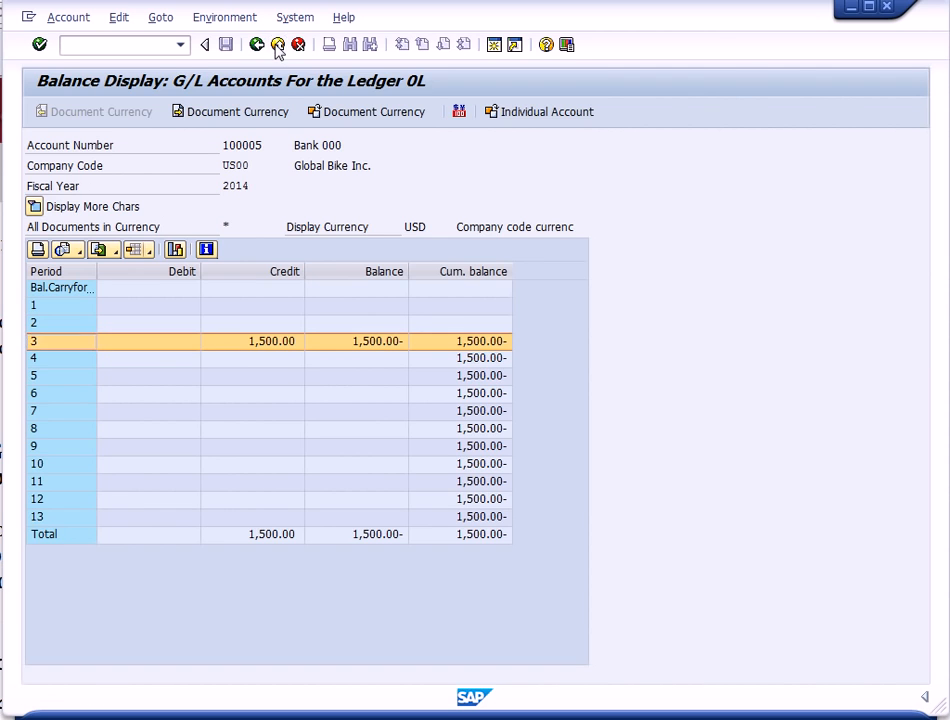
pyautogui.click(278, 46)
pyautogui.click(278, 46)
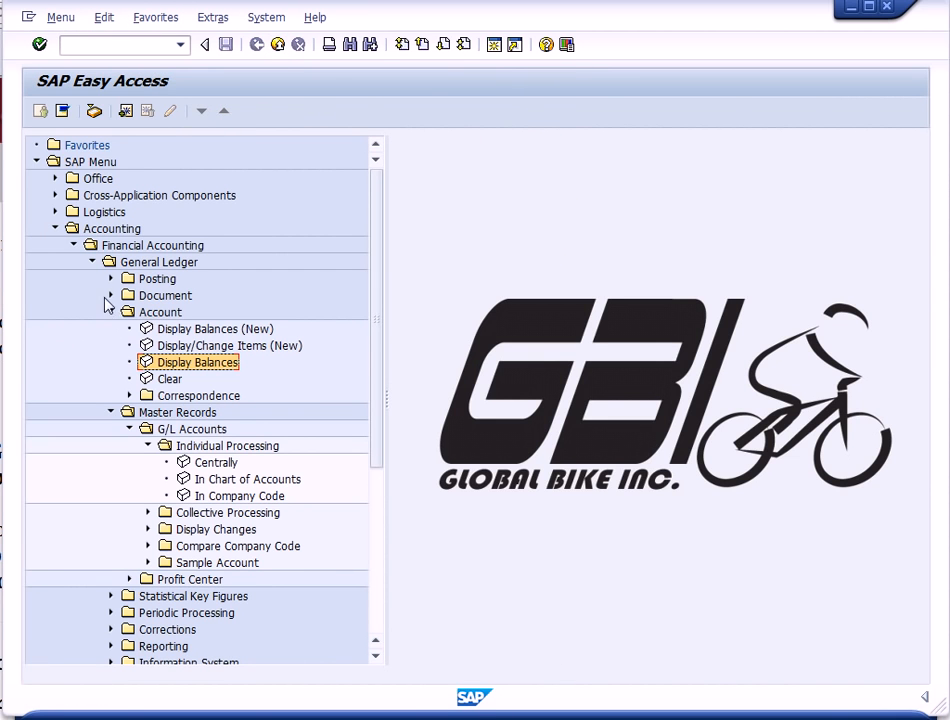
# - Run the Accounts Payable vendor balance display for vendor 125026 in US00, fiscal year 2014
pyautogui.click(91, 262)
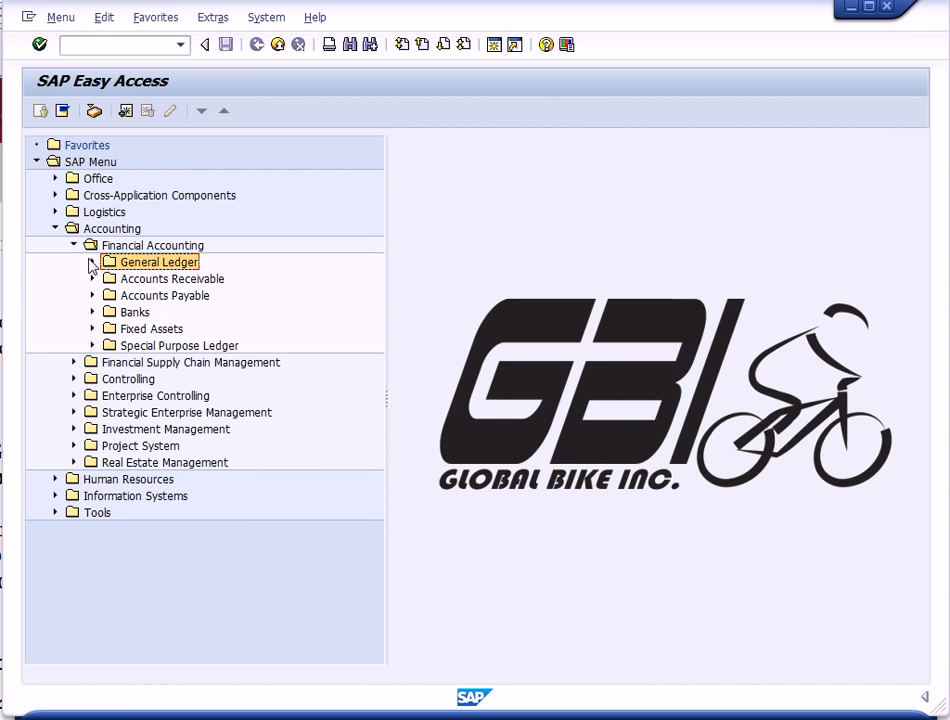
pyautogui.click(92, 296)
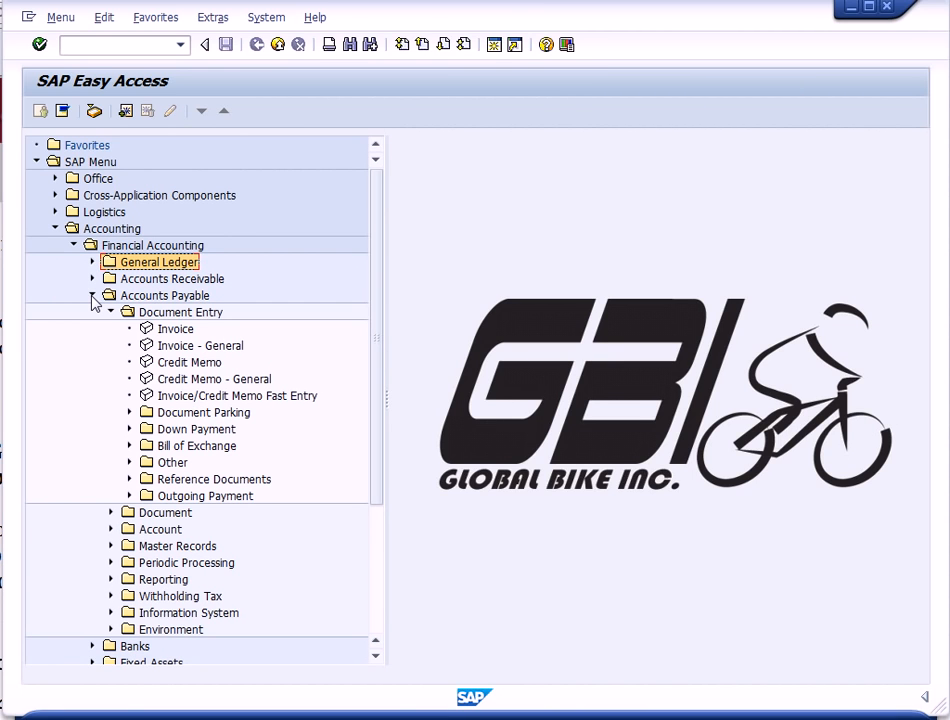
pyautogui.click(111, 312)
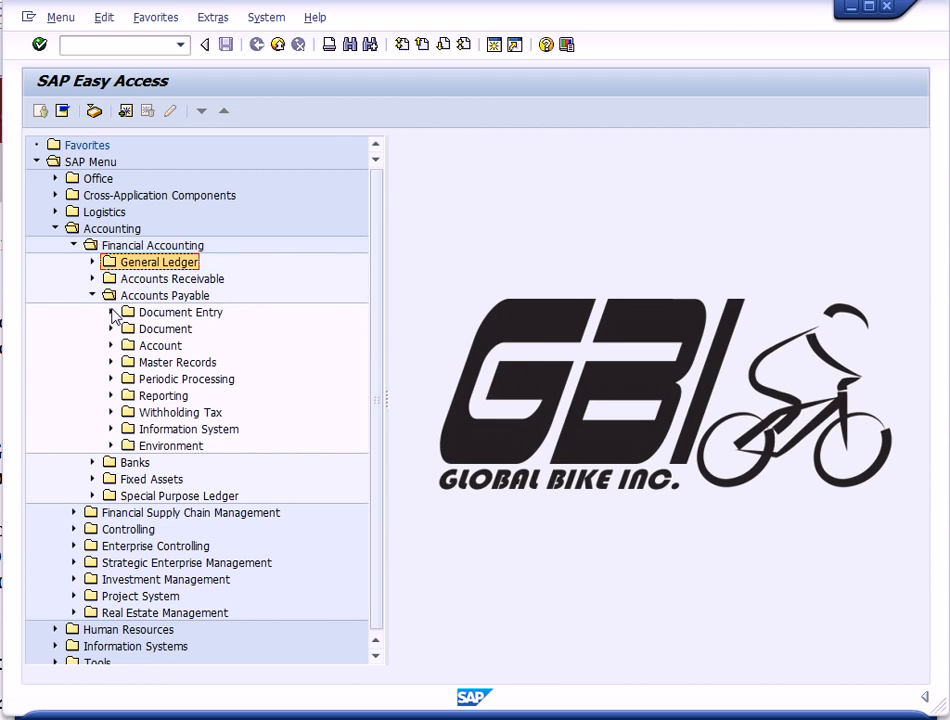
pyautogui.click(111, 345)
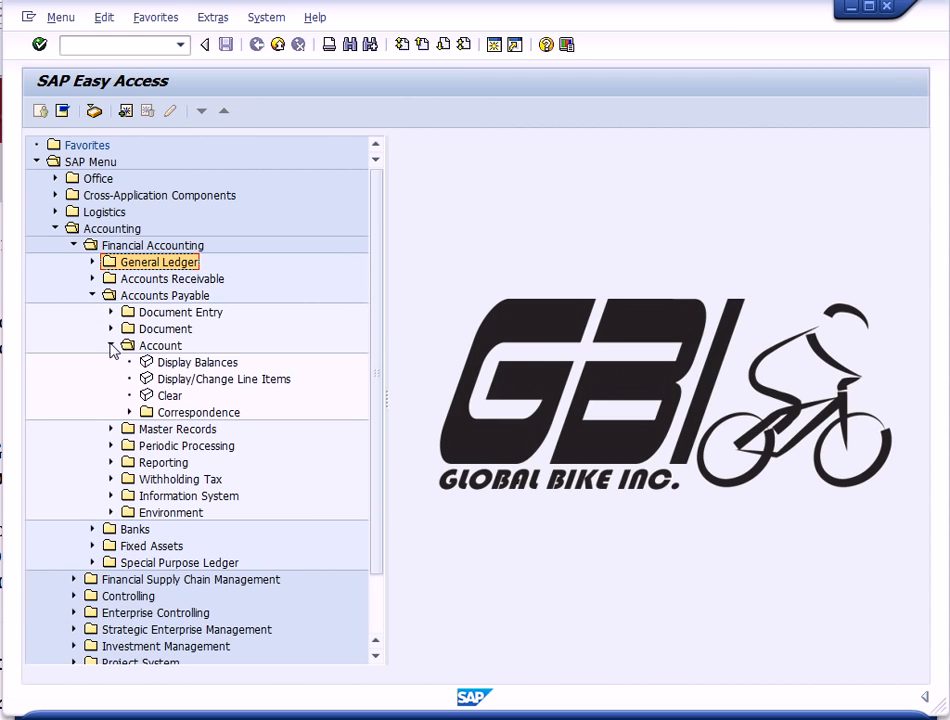
pyautogui.doubleClick(145, 364)
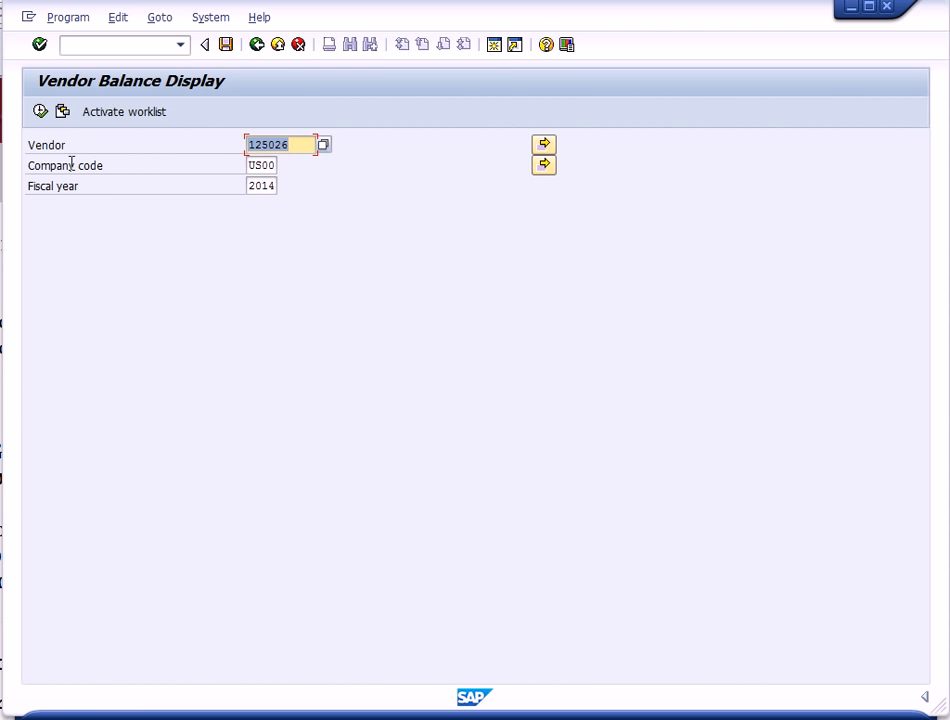
pyautogui.click(40, 112)
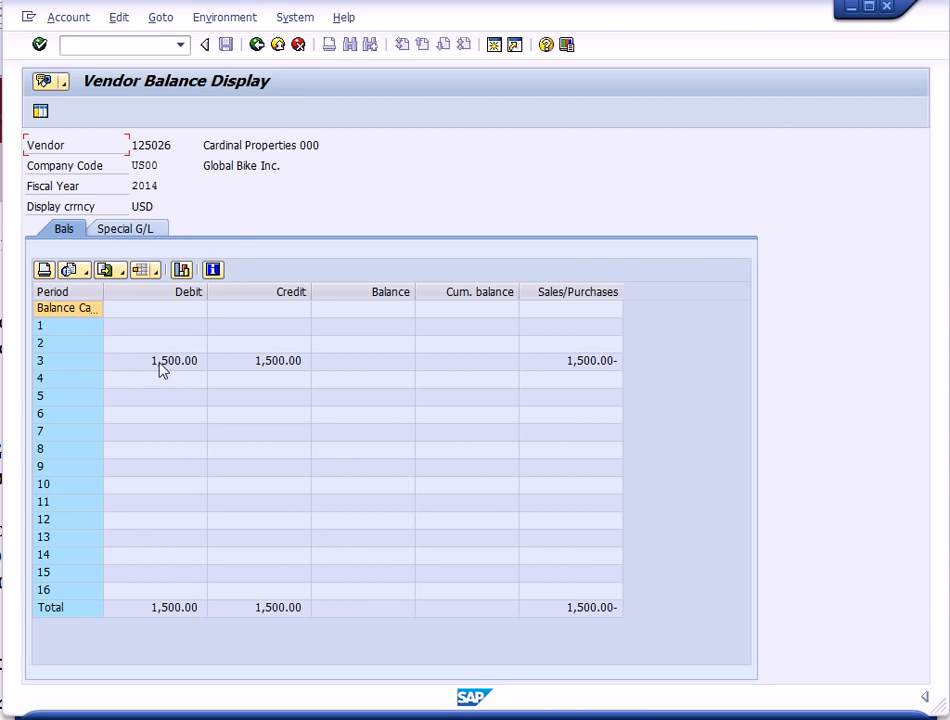
# - Drill into the vendor's period 3 balance to review its cleared line items, then return to the main menu
pyautogui.doubleClick(88, 367)
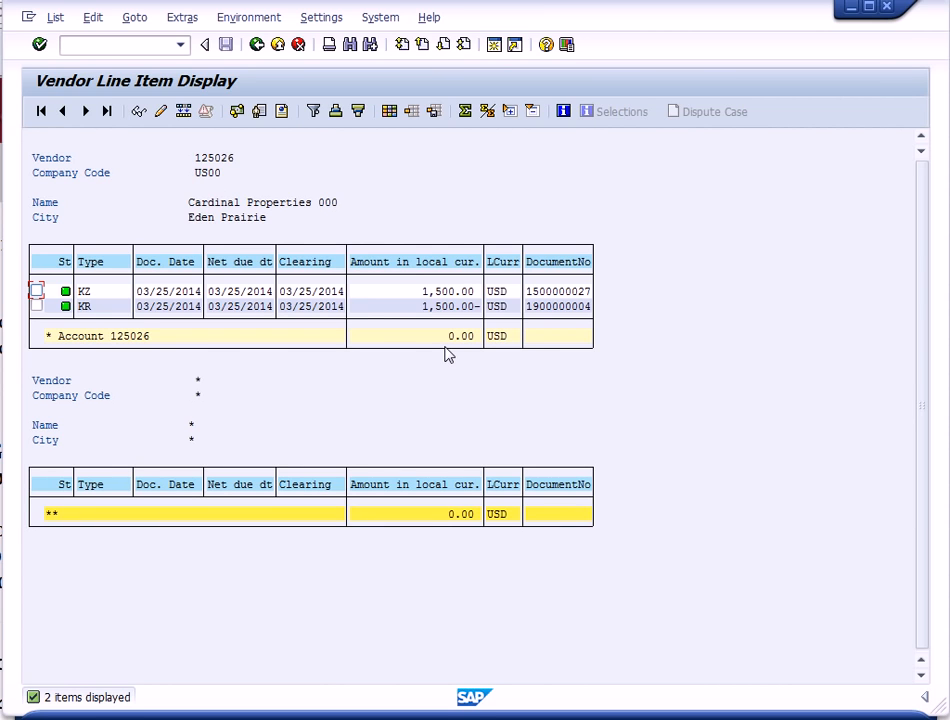
pyautogui.click(279, 45)
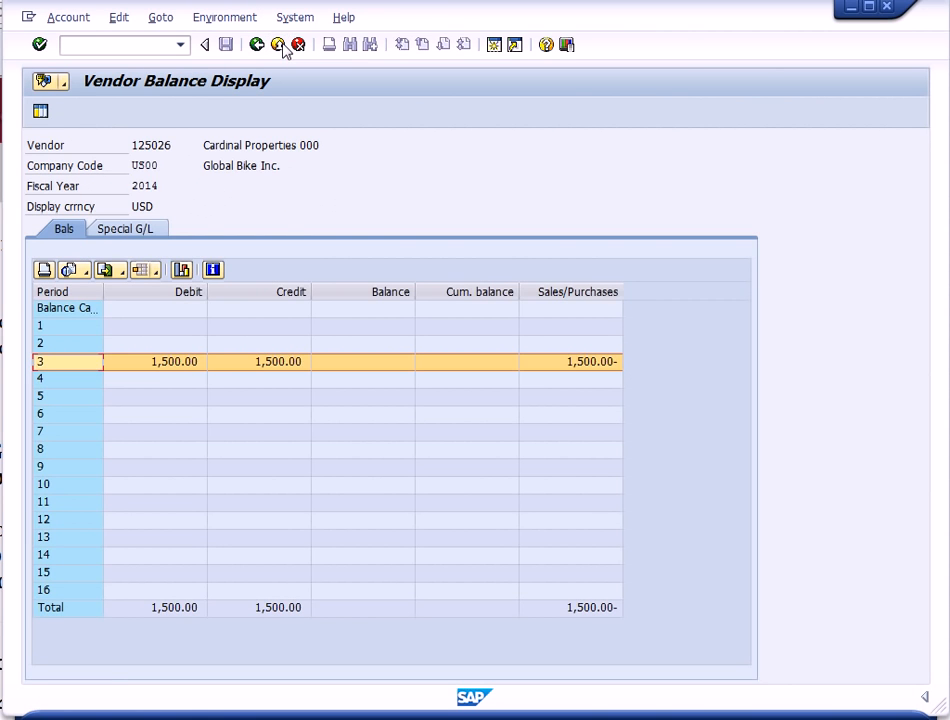
pyautogui.click(279, 45)
pyautogui.click(279, 45)
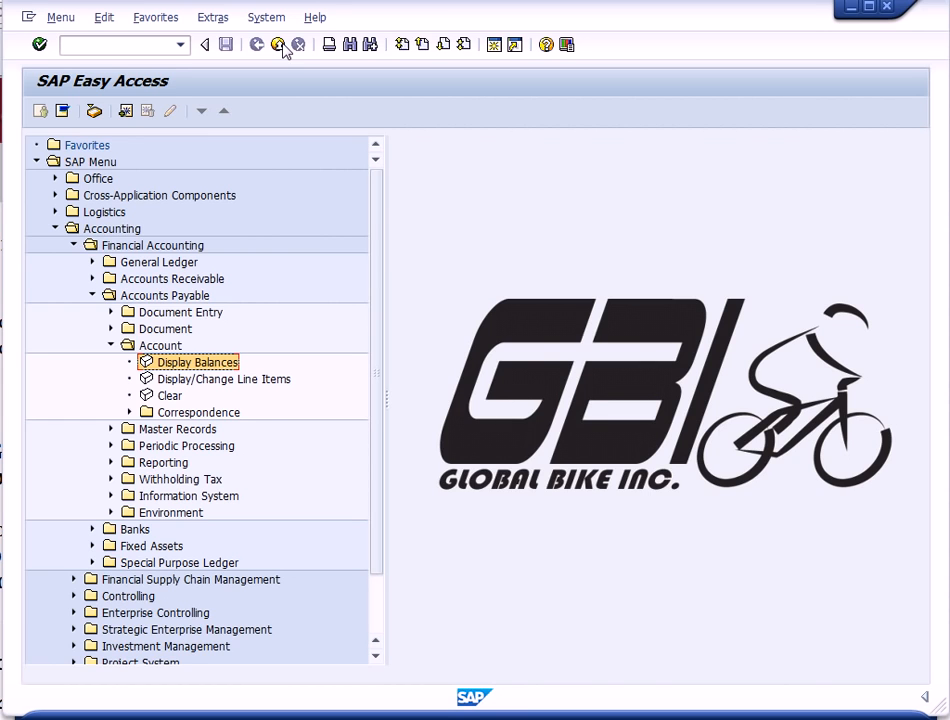
# - Navigate the menu tree to the General Ledger Financial Statement report under Actual/Actual Comparisons and open it
pyautogui.click(92, 296)
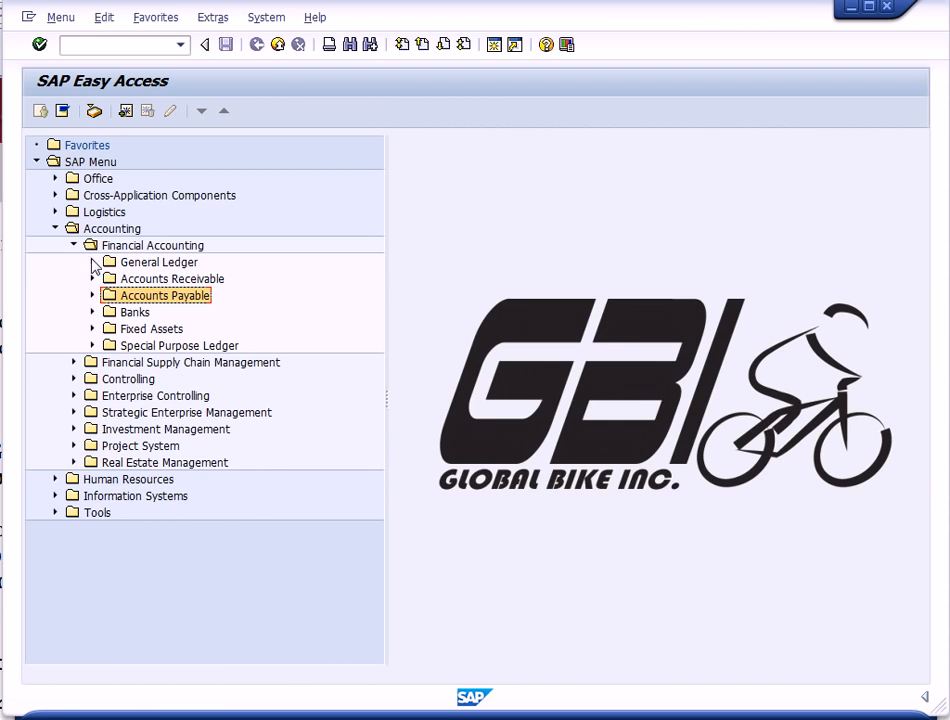
pyautogui.click(92, 262)
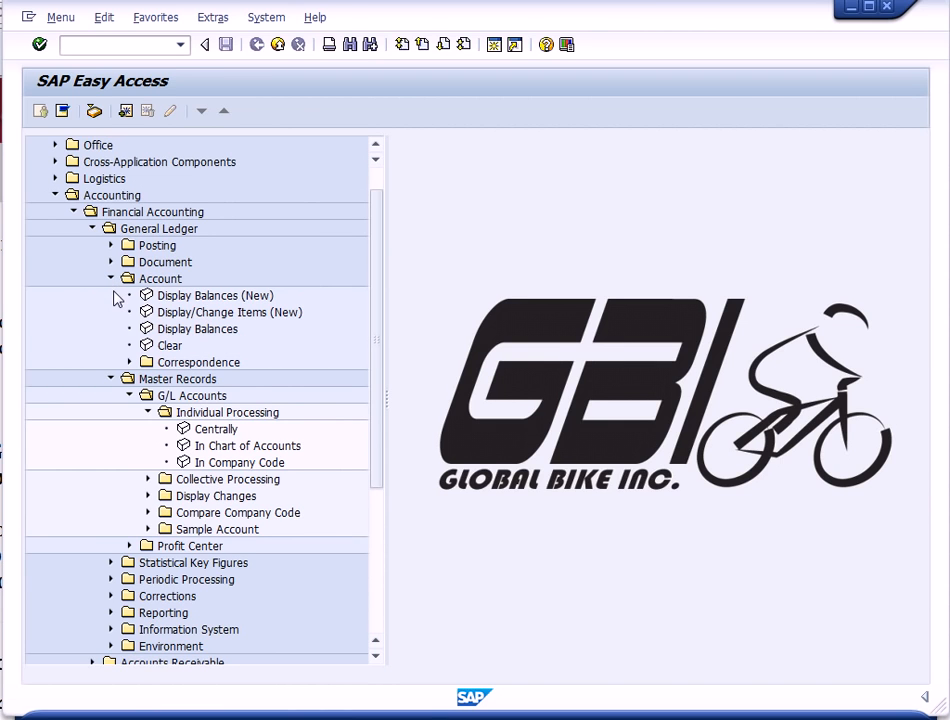
pyautogui.click(111, 279)
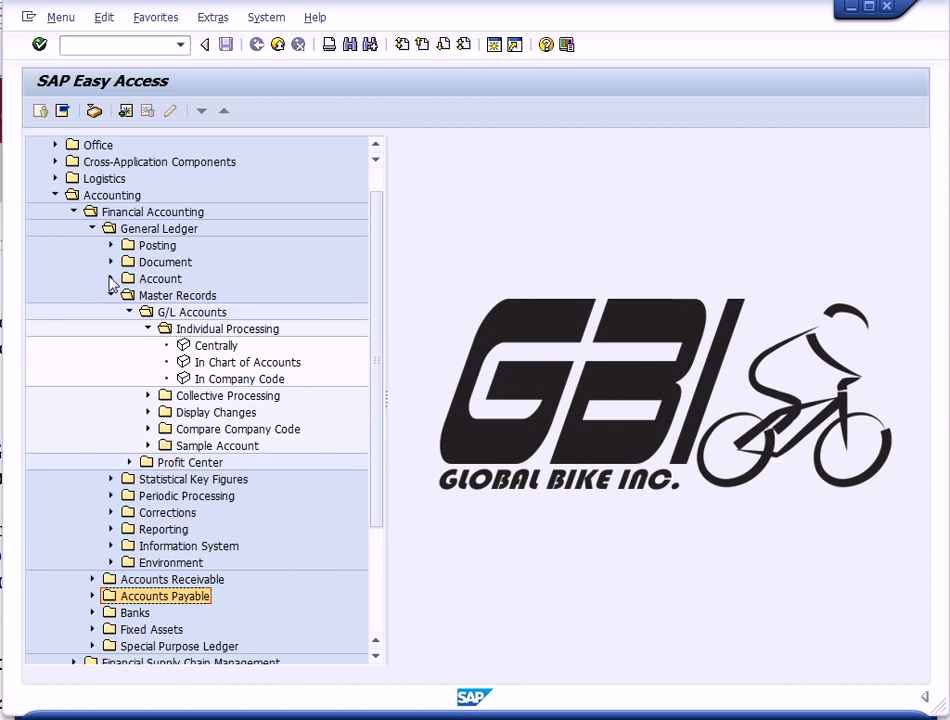
pyautogui.click(112, 297)
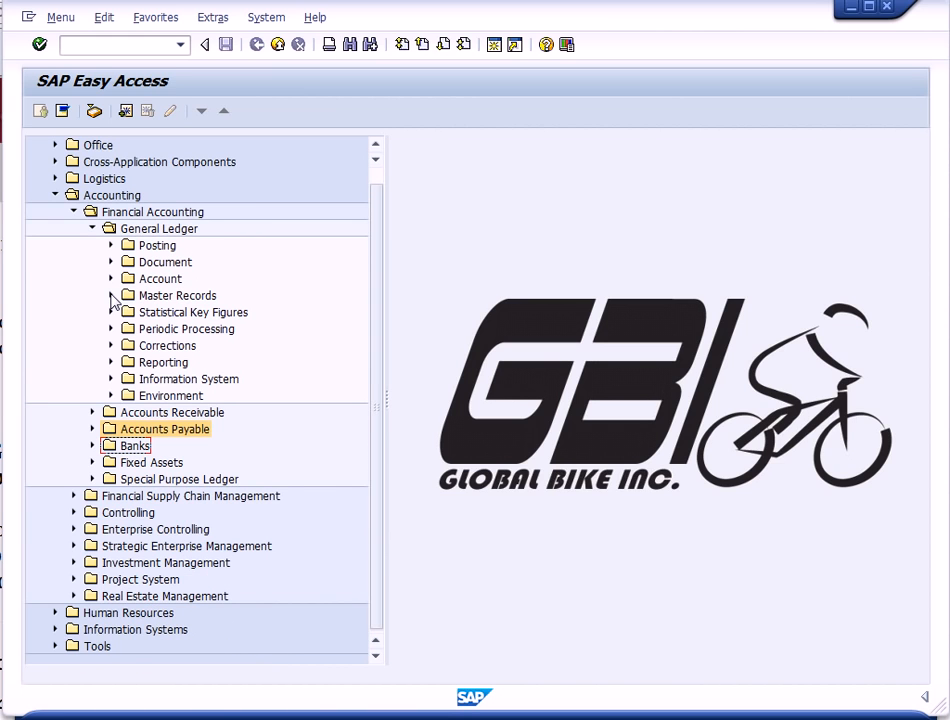
pyautogui.click(112, 381)
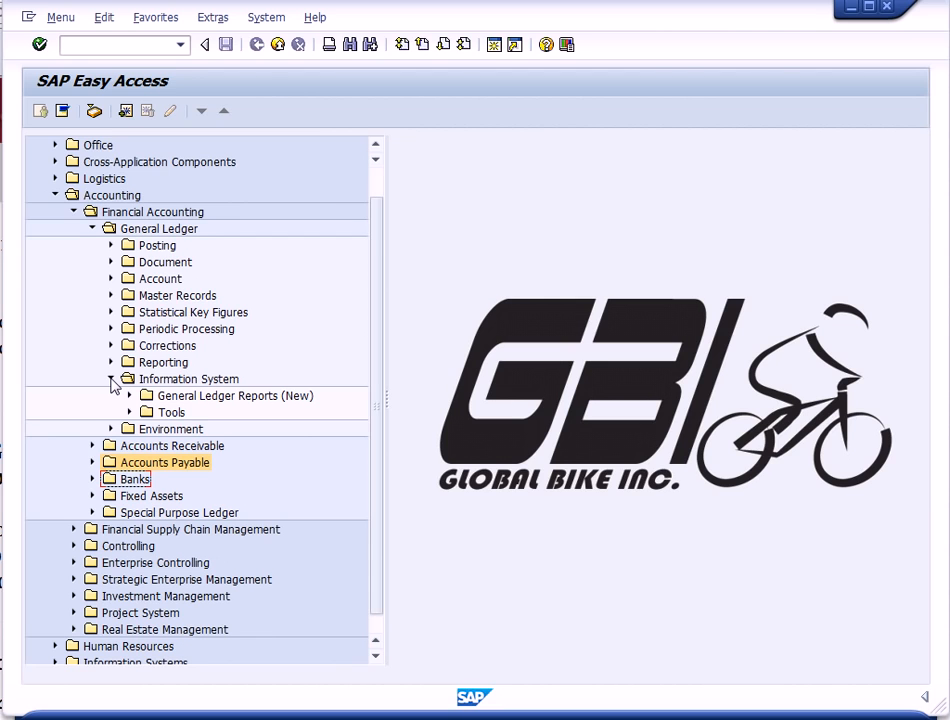
pyautogui.click(129, 396)
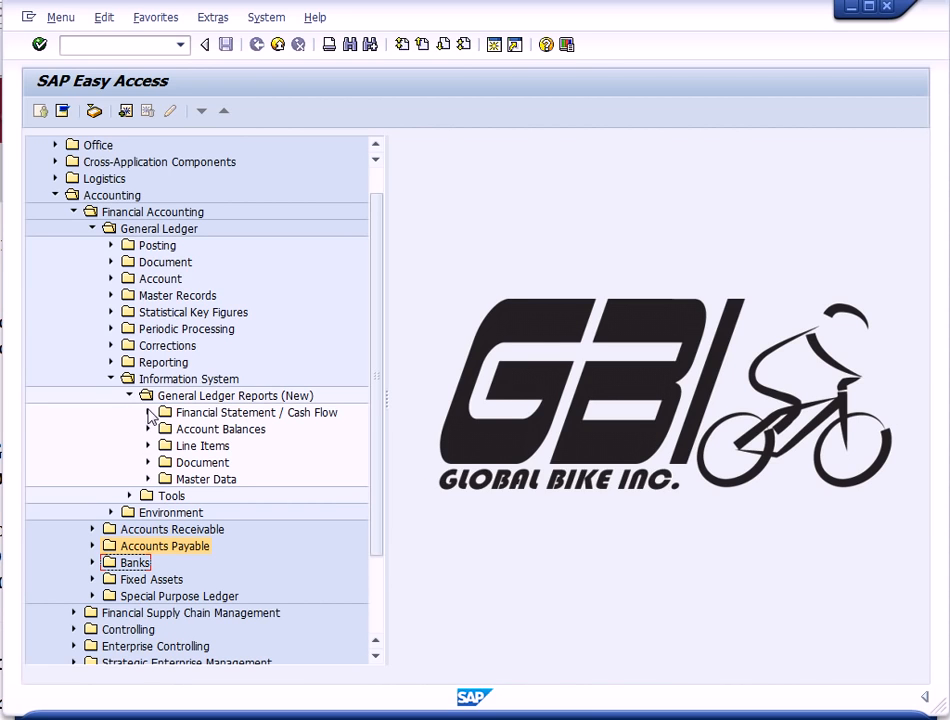
pyautogui.click(149, 412)
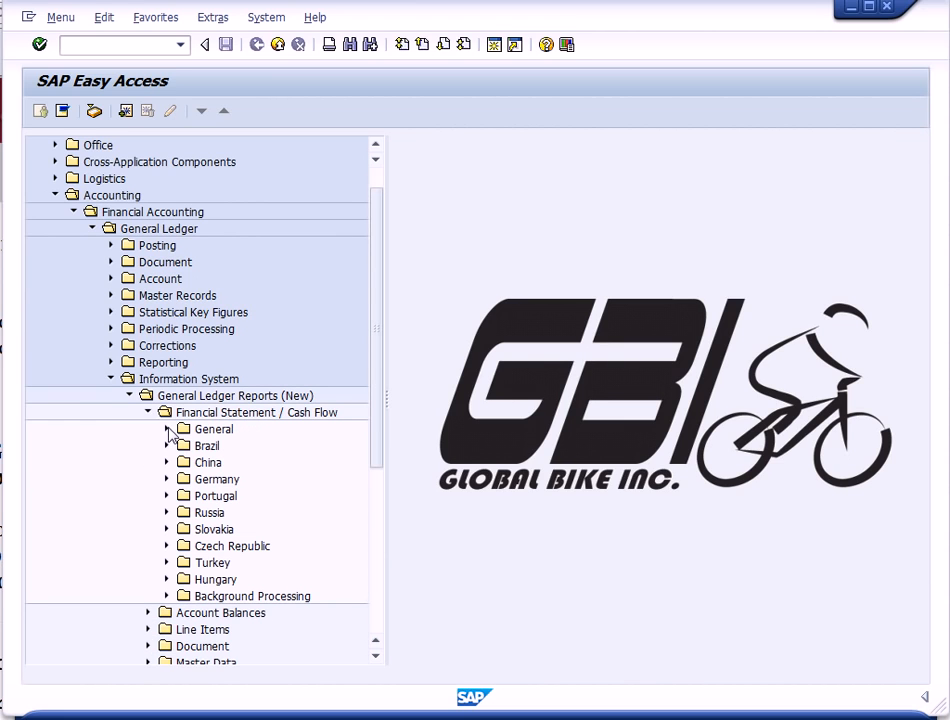
pyautogui.click(168, 430)
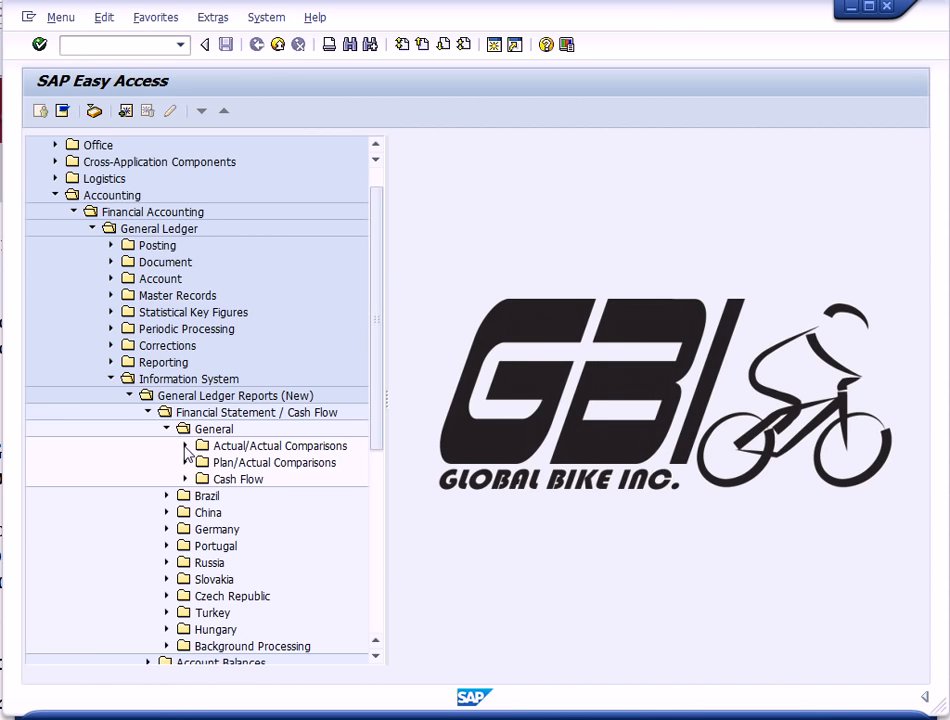
pyautogui.click(185, 446)
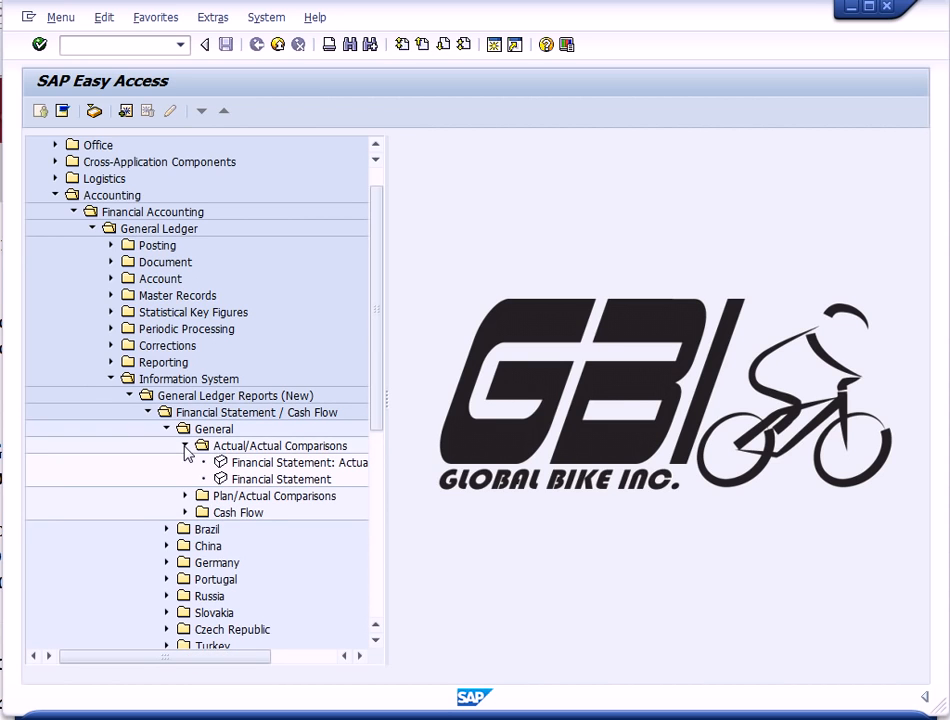
pyautogui.click(219, 479)
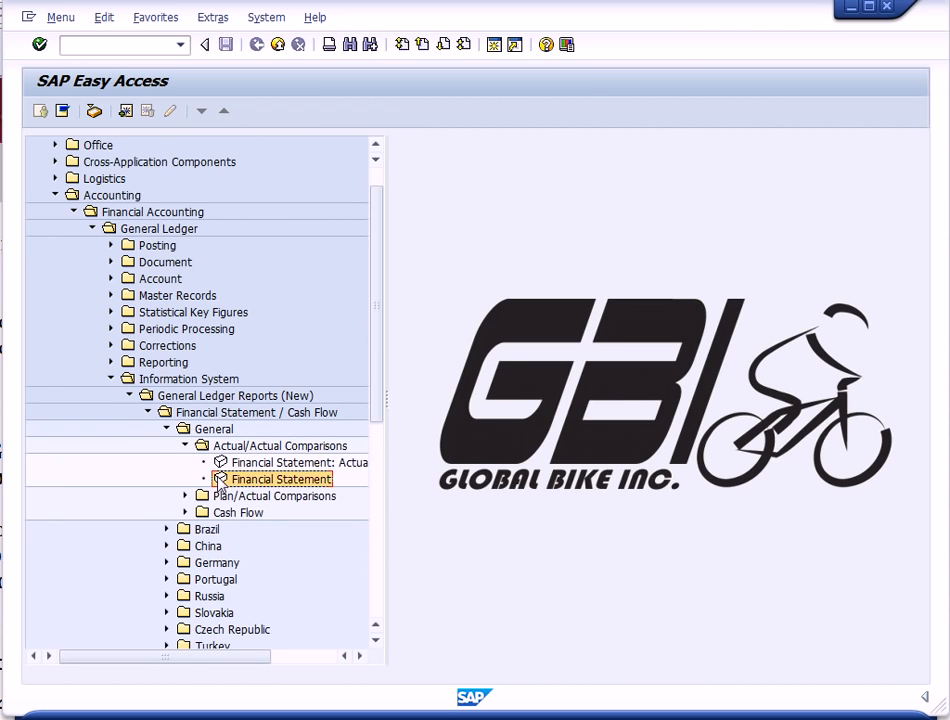
pyautogui.doubleClick(219, 481)
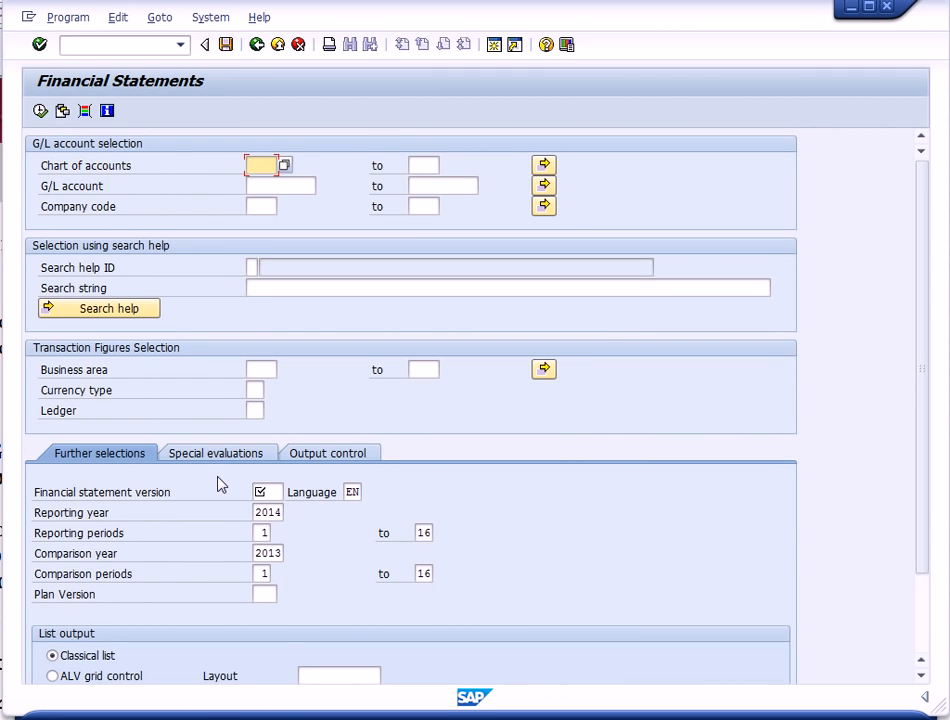
# - Enter chart of accounts GL00, company code US00 and financial statement version G000 as report selections
pyautogui.write('GL00')
pyautogui.click(252, 208)
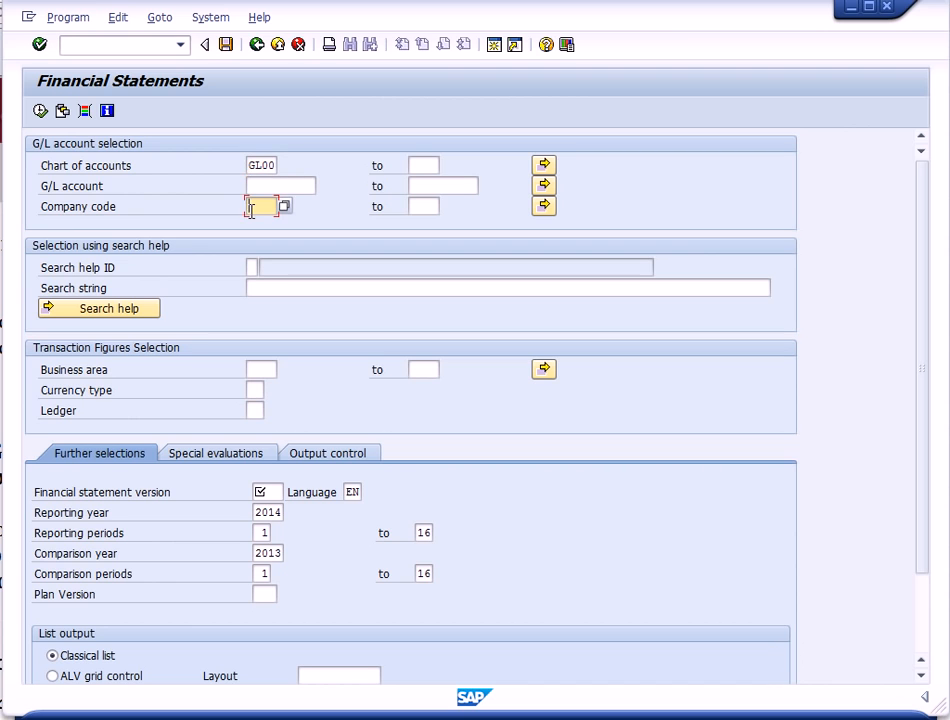
pyautogui.write('VS00')
pyautogui.click(257, 491)
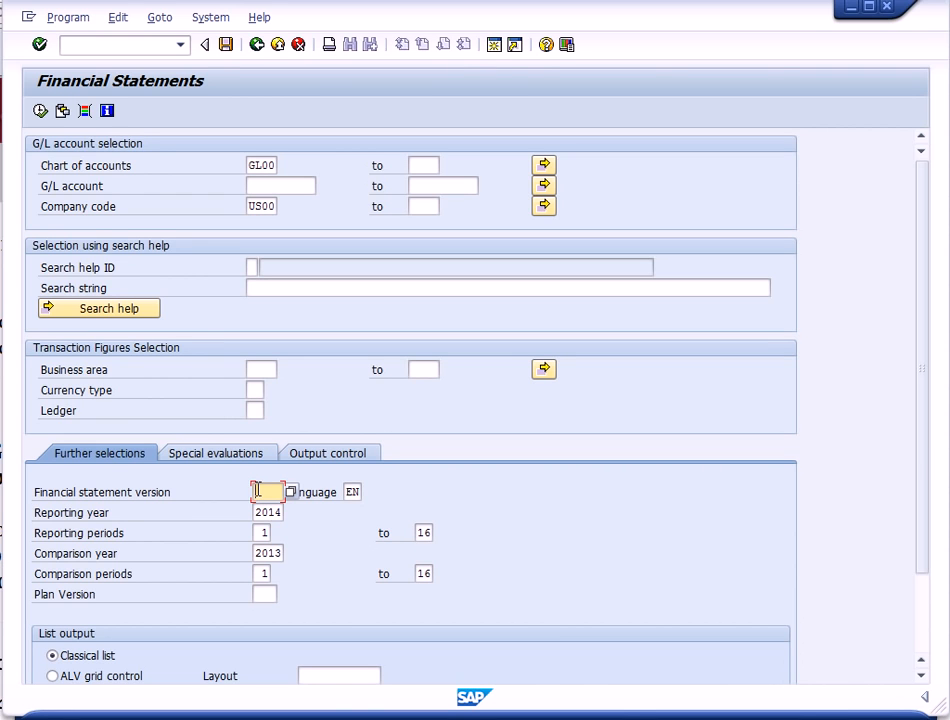
pyautogui.write('G000')
# - Choose ALV Tree Control output with layout 1SAP and execute the financial statement report
pyautogui.moveTo(925, 571); pyautogui.dragTo(932, 665)
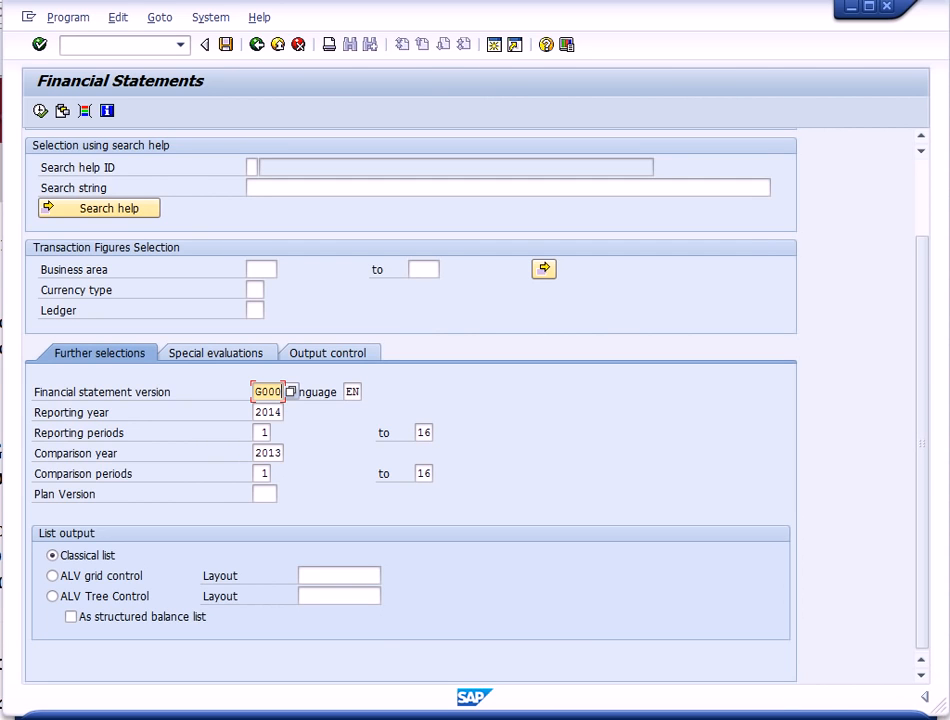
pyautogui.click(52, 597)
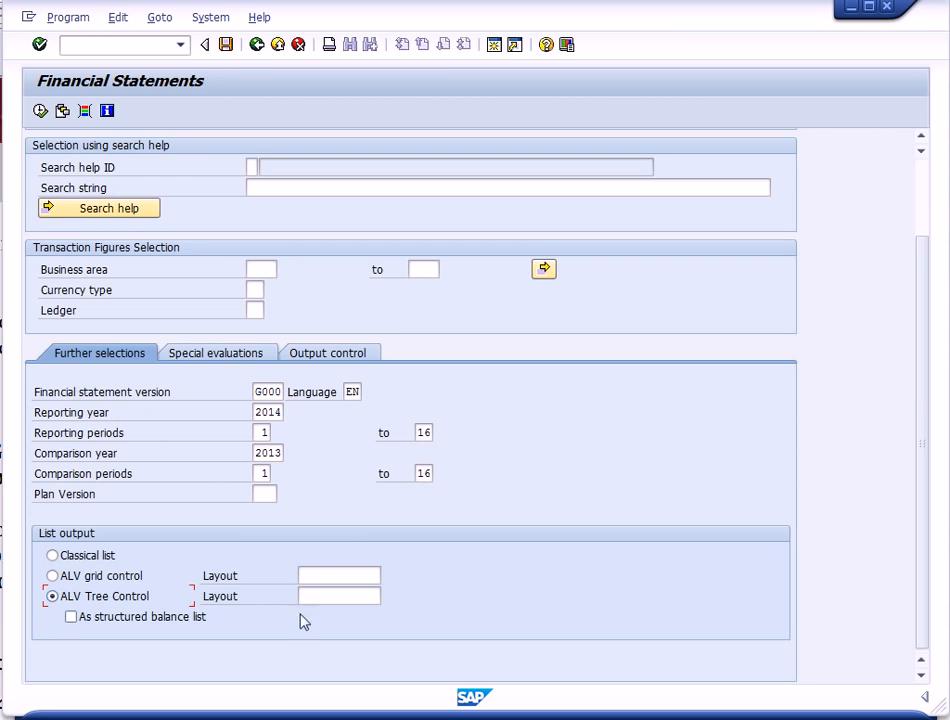
pyautogui.click(327, 594)
pyautogui.write('1')
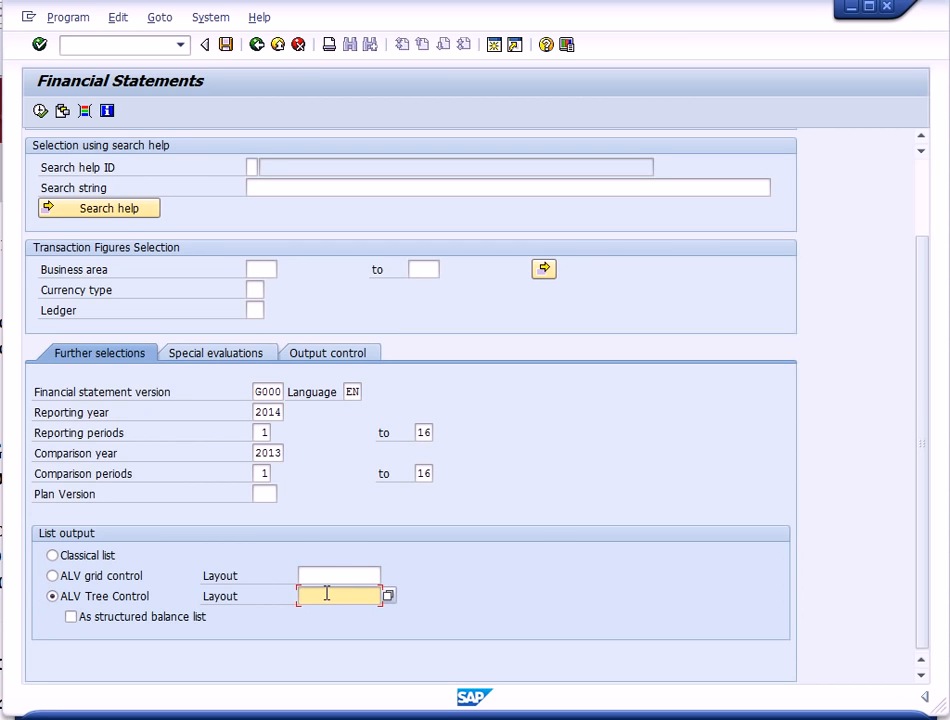
pyautogui.write('SAP')
pyautogui.click(40, 110)
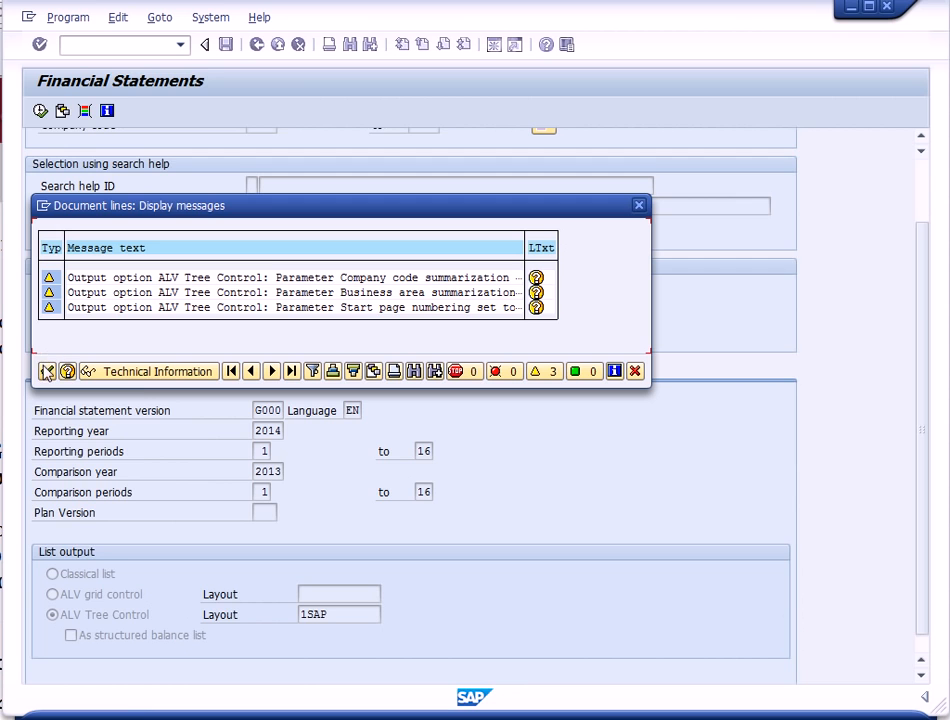
# - Close the messages and expand the Cash & Cash Equivalents and Expenses nodes of the financial statement
pyautogui.click(45, 373)
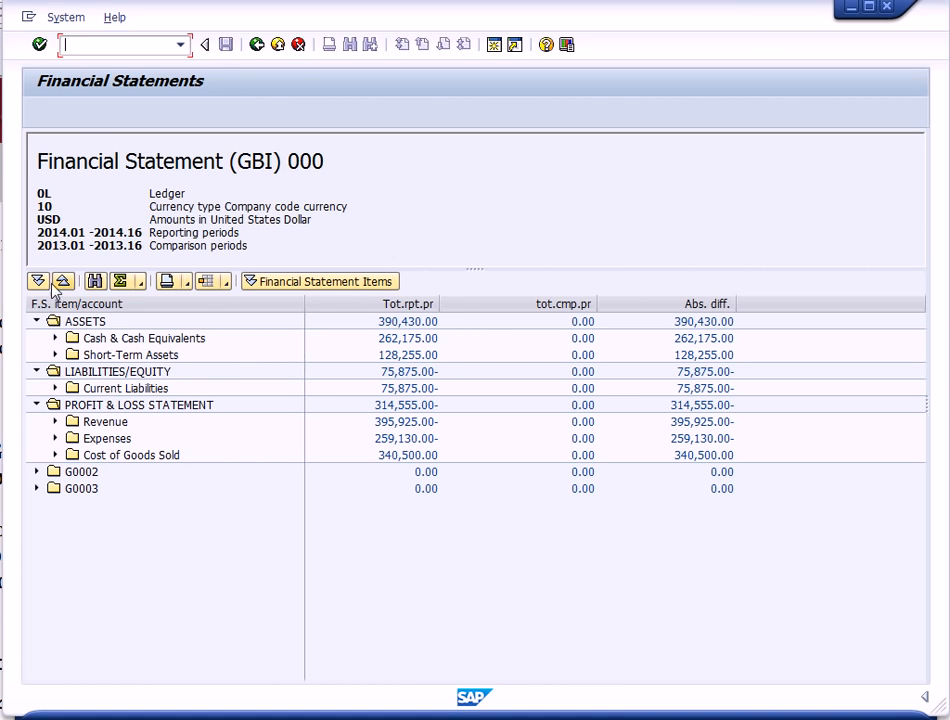
pyautogui.click(56, 338)
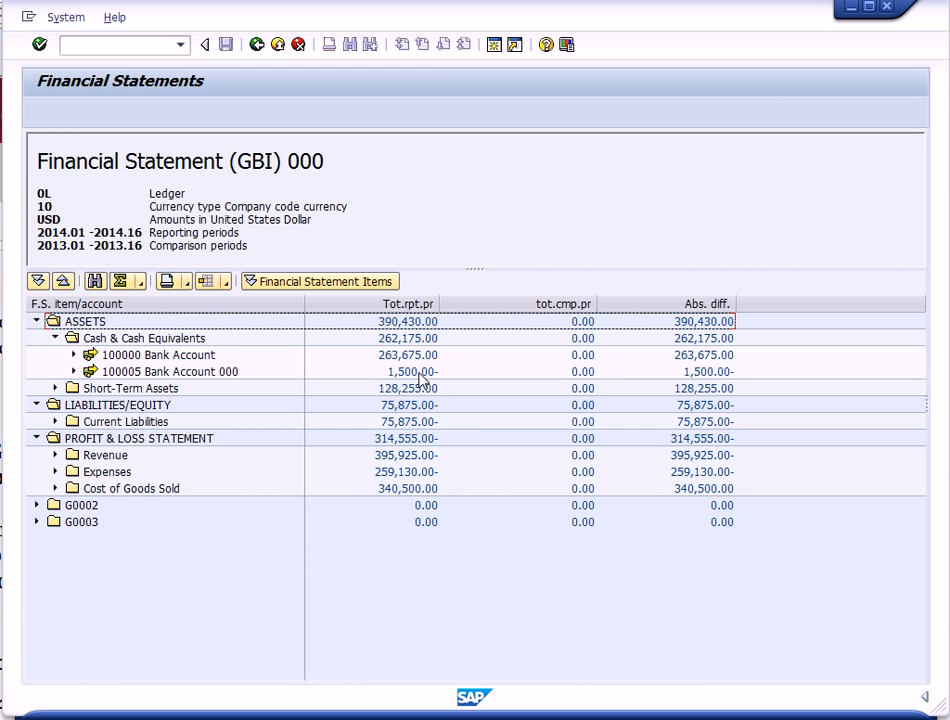
pyautogui.click(56, 472)
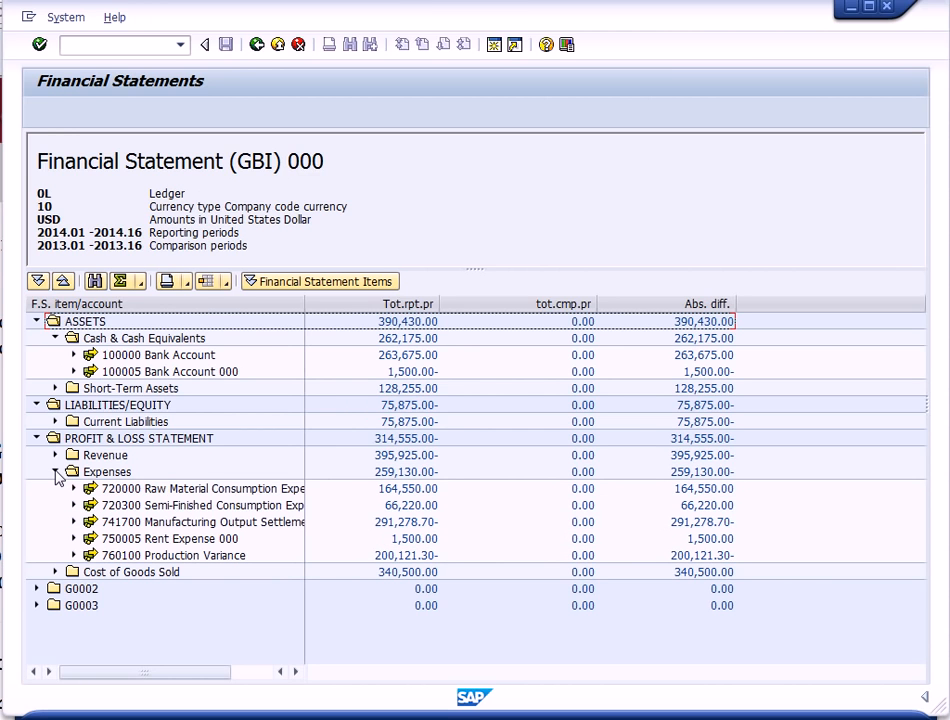